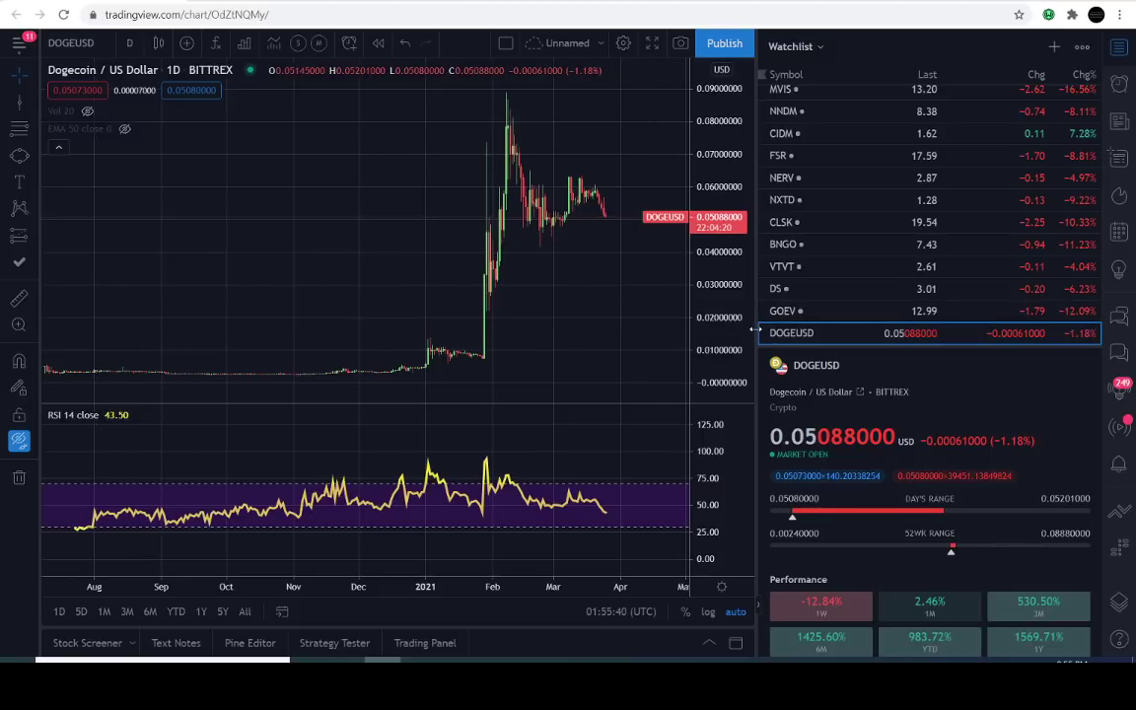
Step: Collapse the watchlist to widen the DOGEUSD chart and show all hidden drawings
drag(756, 329, 1123, 319)
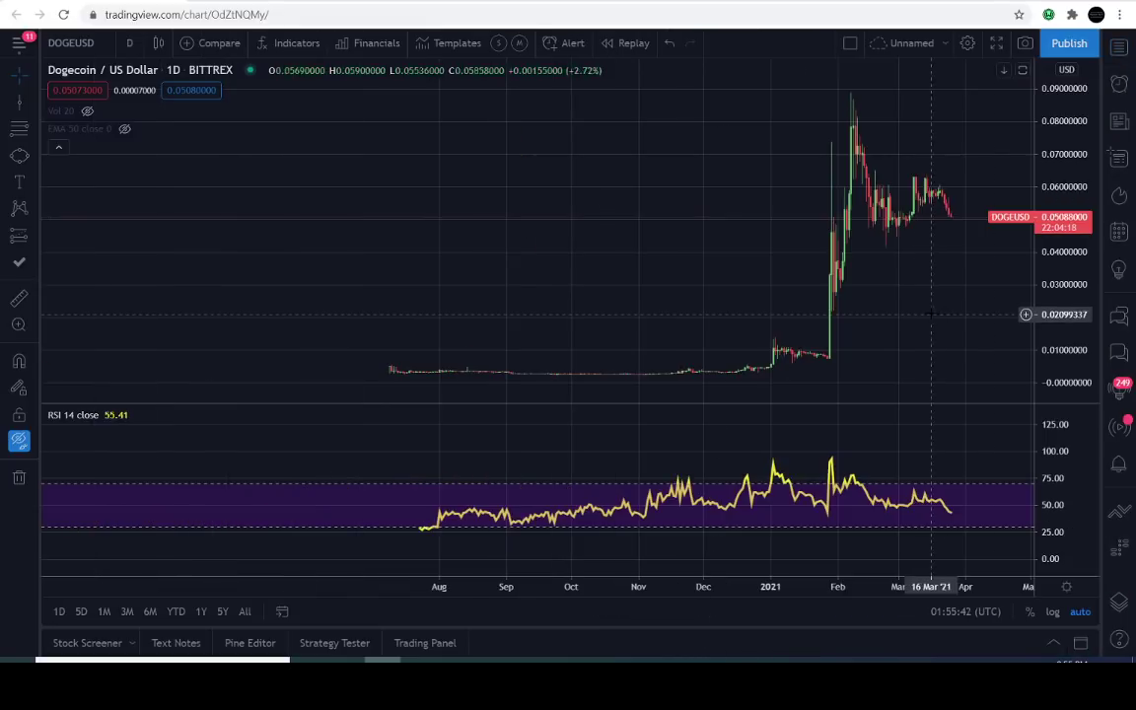
drag(931, 314, 760, 309)
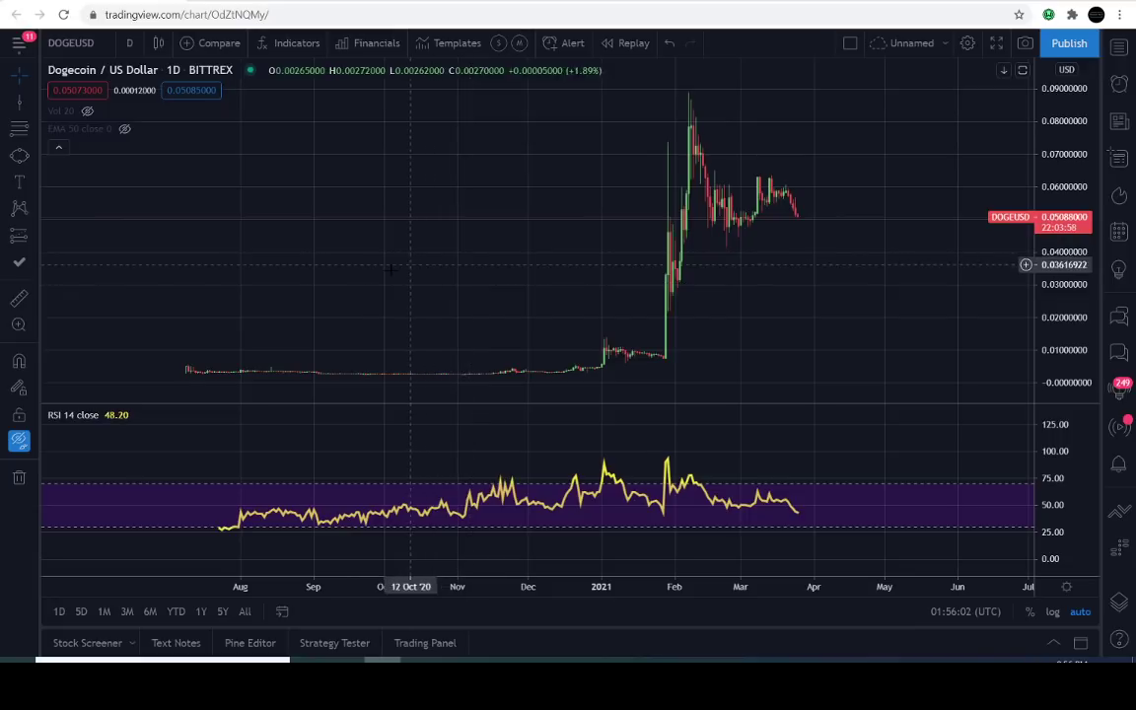
click(19, 442)
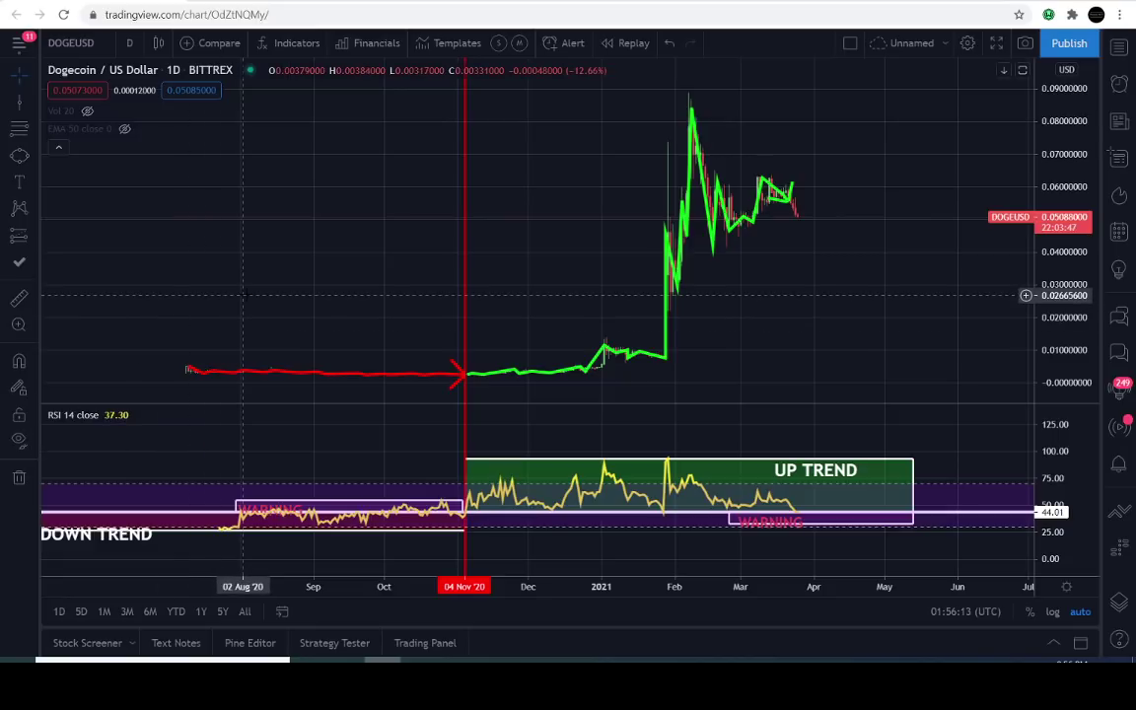
drag(297, 292, 463, 286)
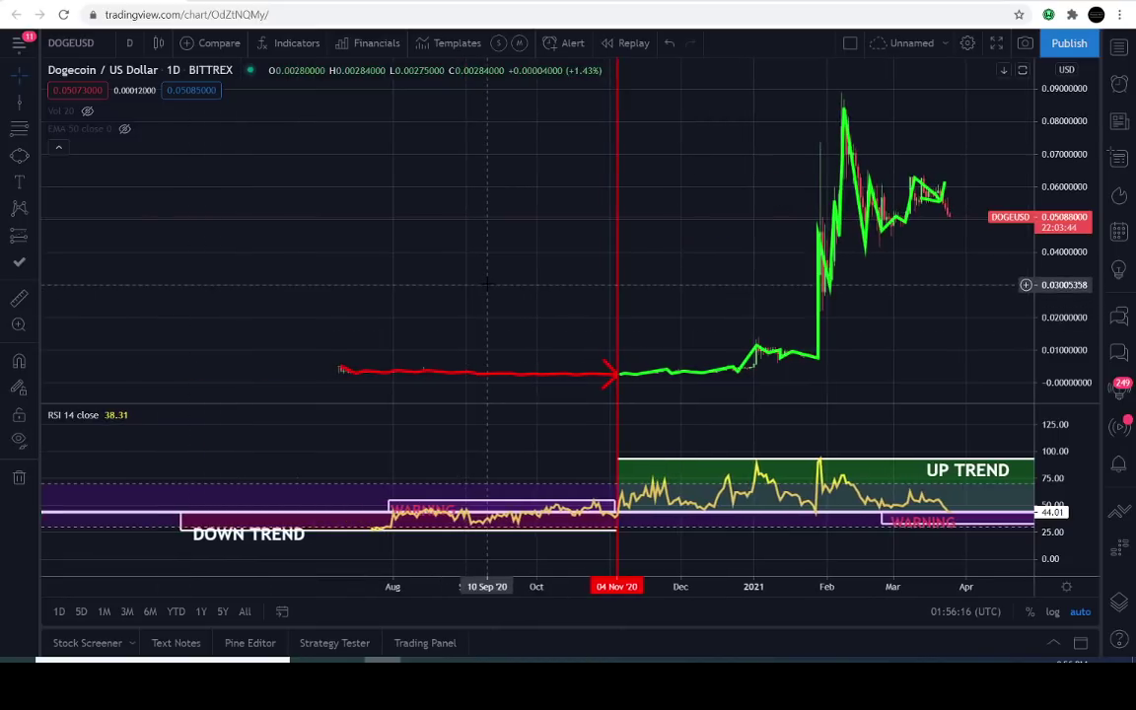
Step: Maximize the price pane and move the green path's arrow end to the 24 Mar '21 candle at about 0.0506
double_click(487, 284)
drag(497, 332, 611, 322)
scroll(536, 313, up, 2)
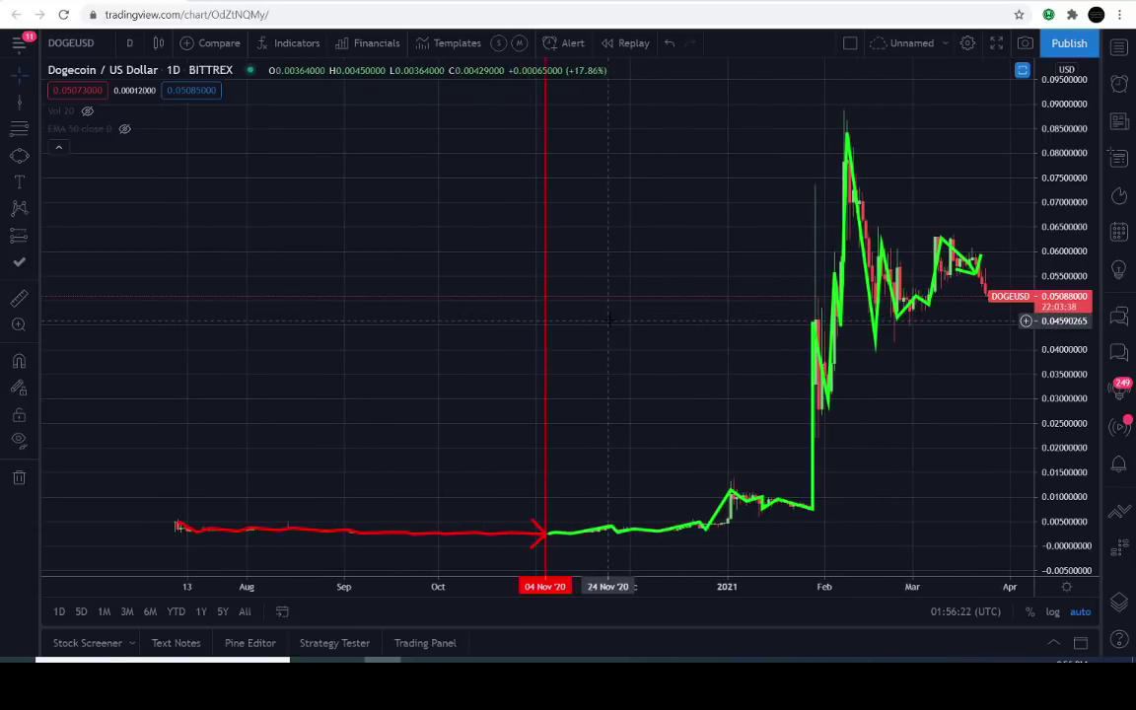
drag(680, 324, 604, 324)
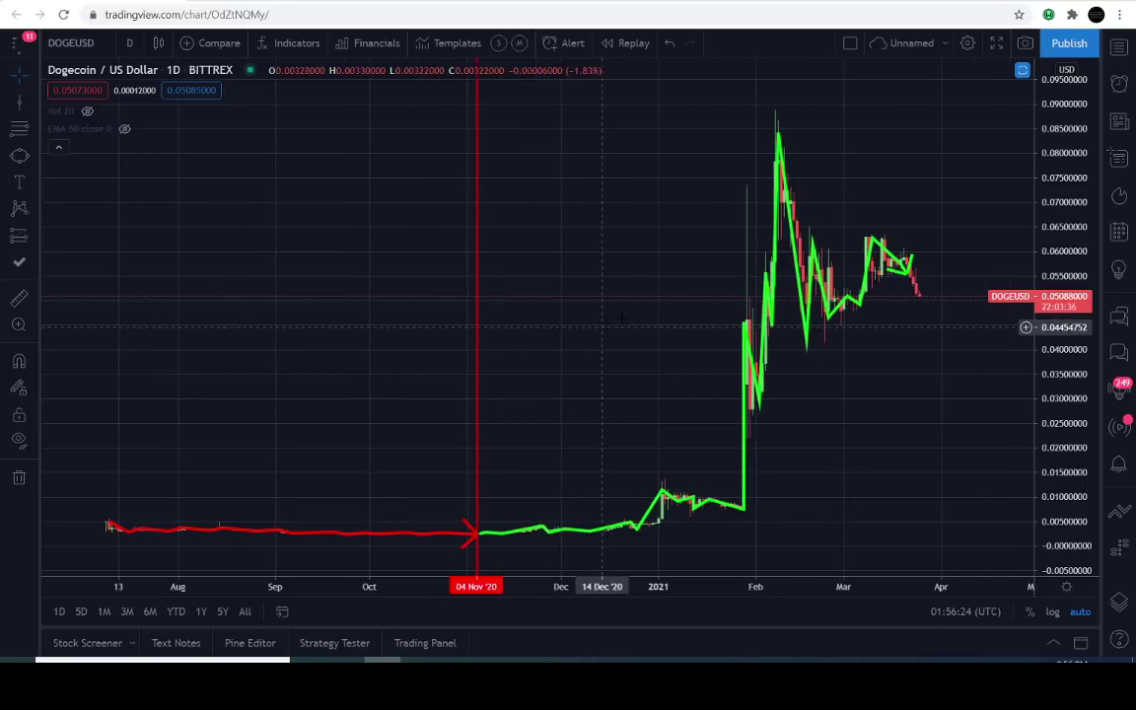
drag(909, 271, 916, 297)
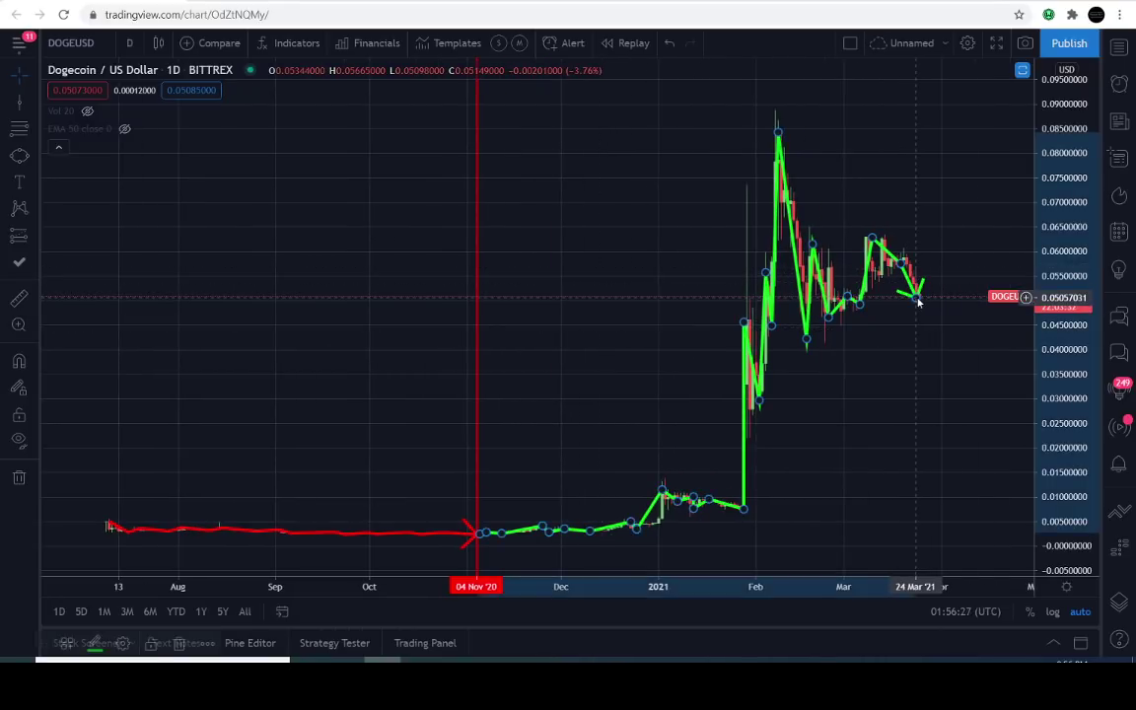
drag(535, 401, 558, 402)
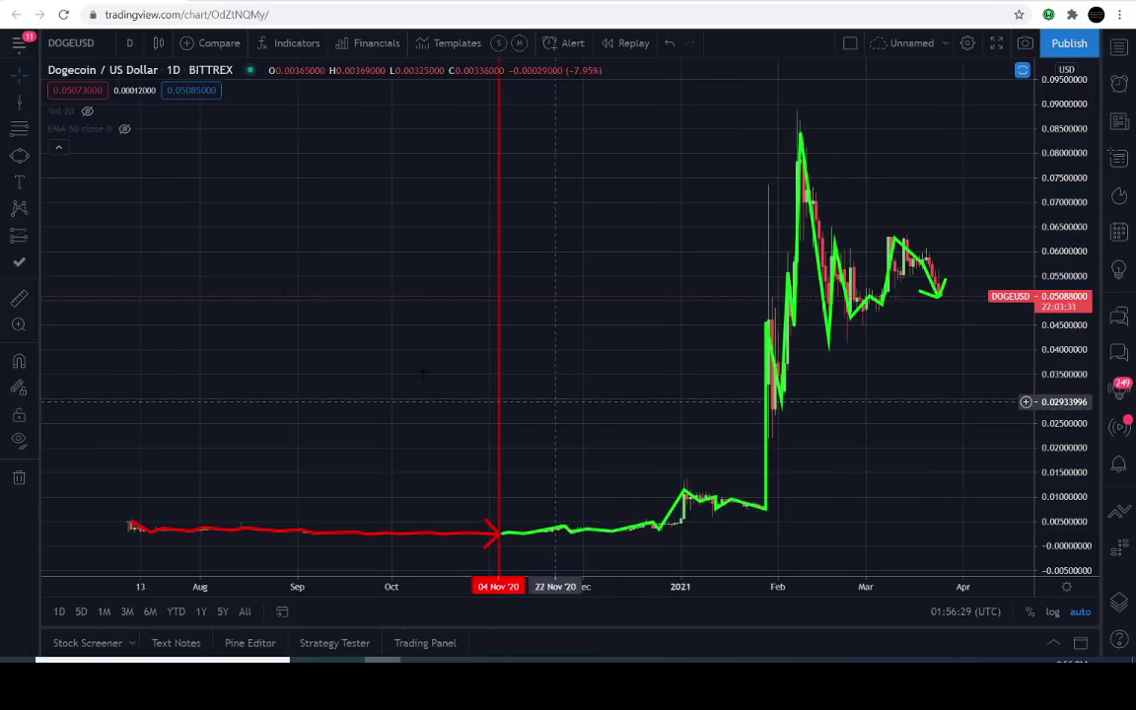
click(30, 159)
click(74, 216)
click(366, 310)
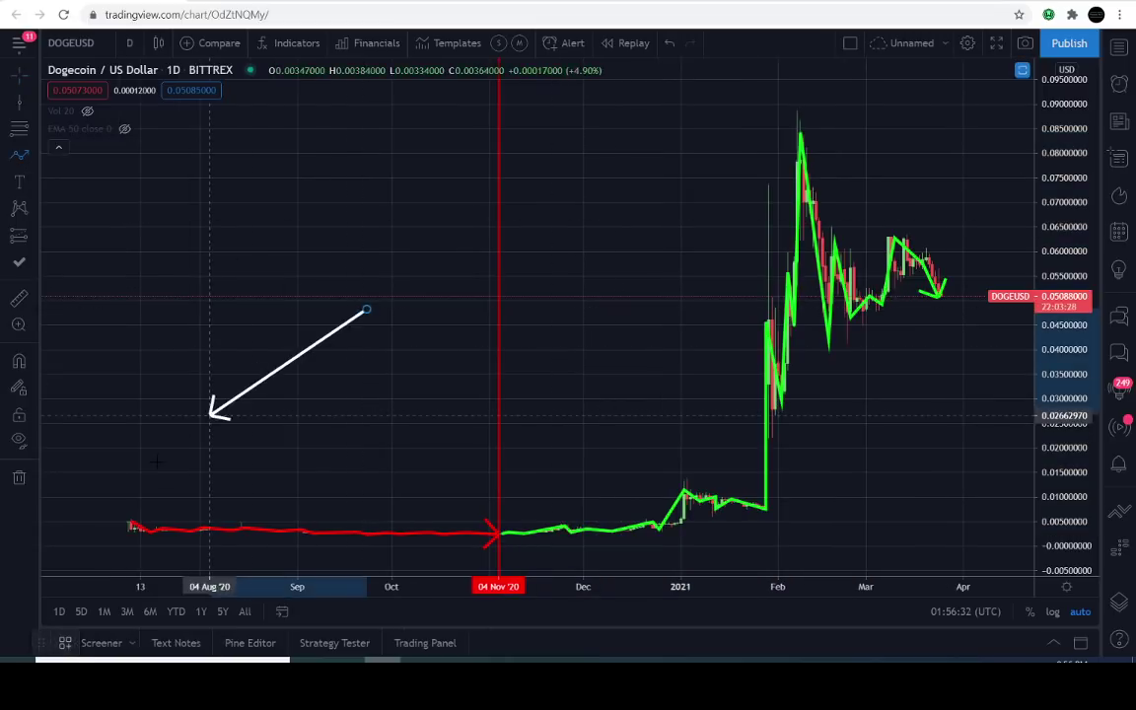
key(Escape)
Step: Examine the price action along the red down-trend path from July to November 2020
right_click(1063, 195)
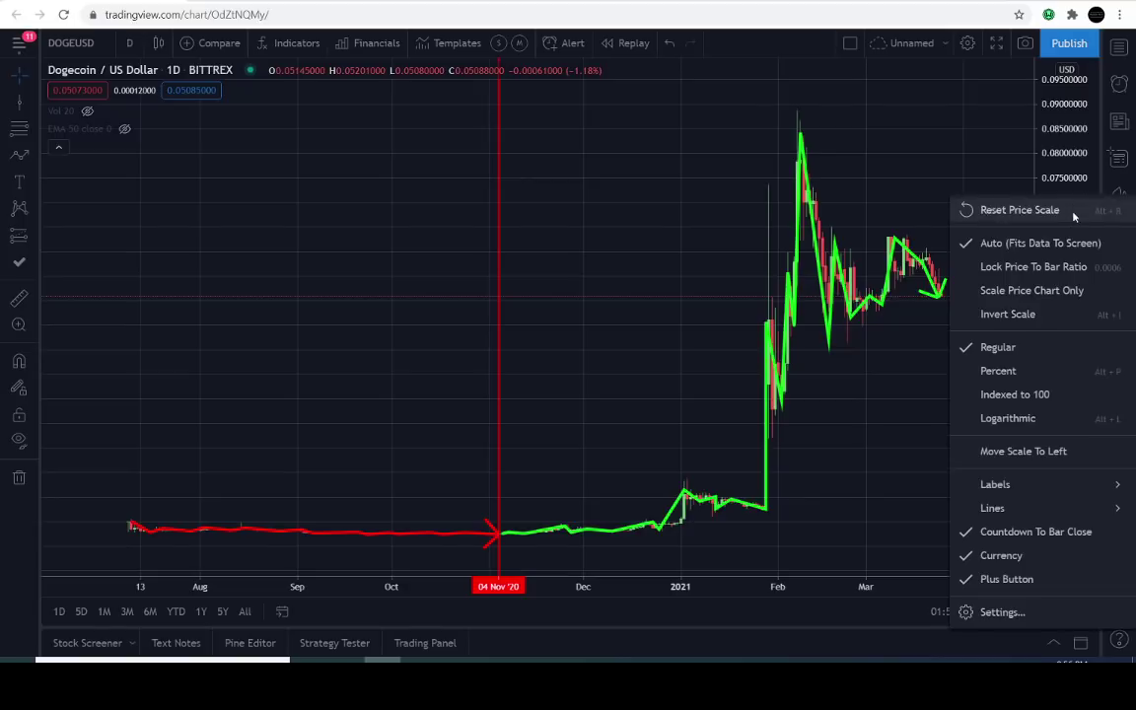
click(384, 267)
drag(384, 268, 1100, 269)
scroll(982, 268, up, 1)
drag(883, 258, 535, 235)
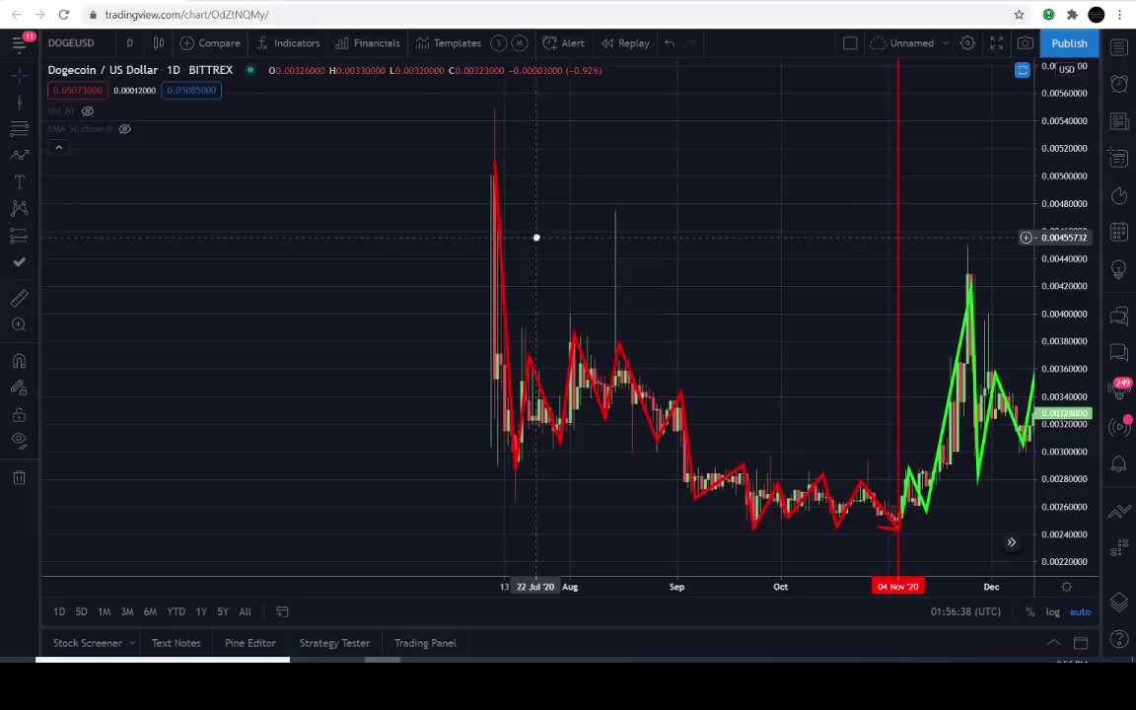
scroll(616, 212, up, 1)
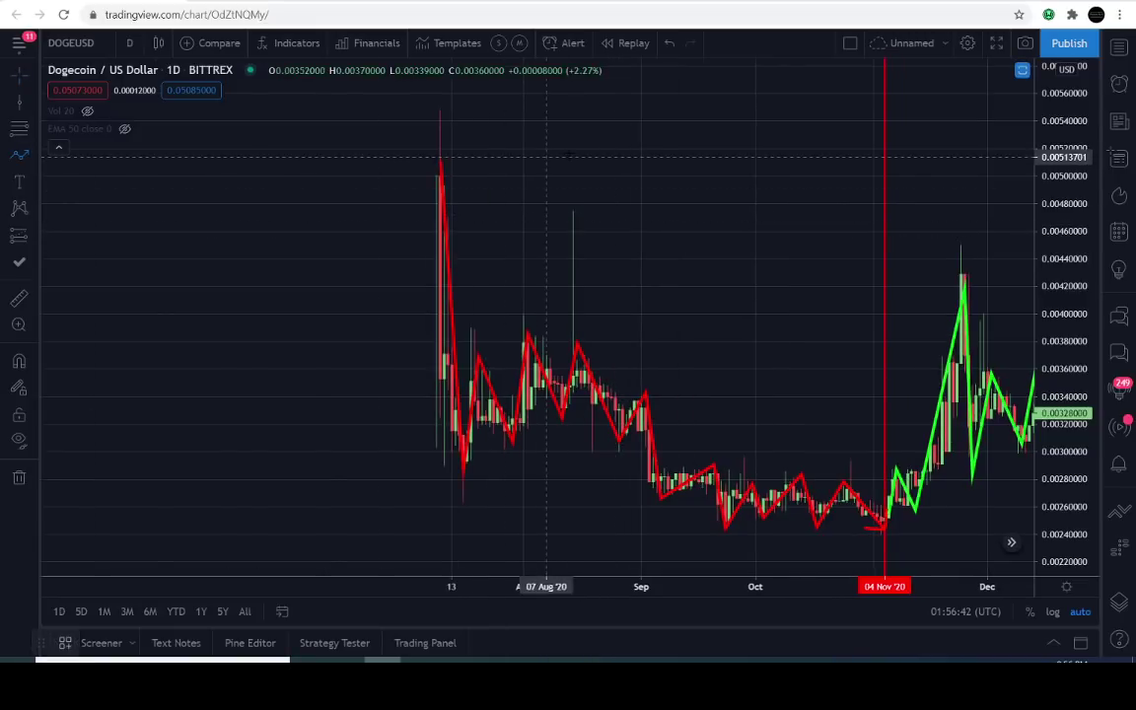
Step: Sketch a temporary zigzag path above the red down-trend path from mid-July to late August 2020 and discard it
mouse_move(592, 149)
mouse_down()
mouse_move(507, 305)
mouse_move(533, 325)
mouse_move(573, 299)
mouse_move(619, 321)
mouse_up()
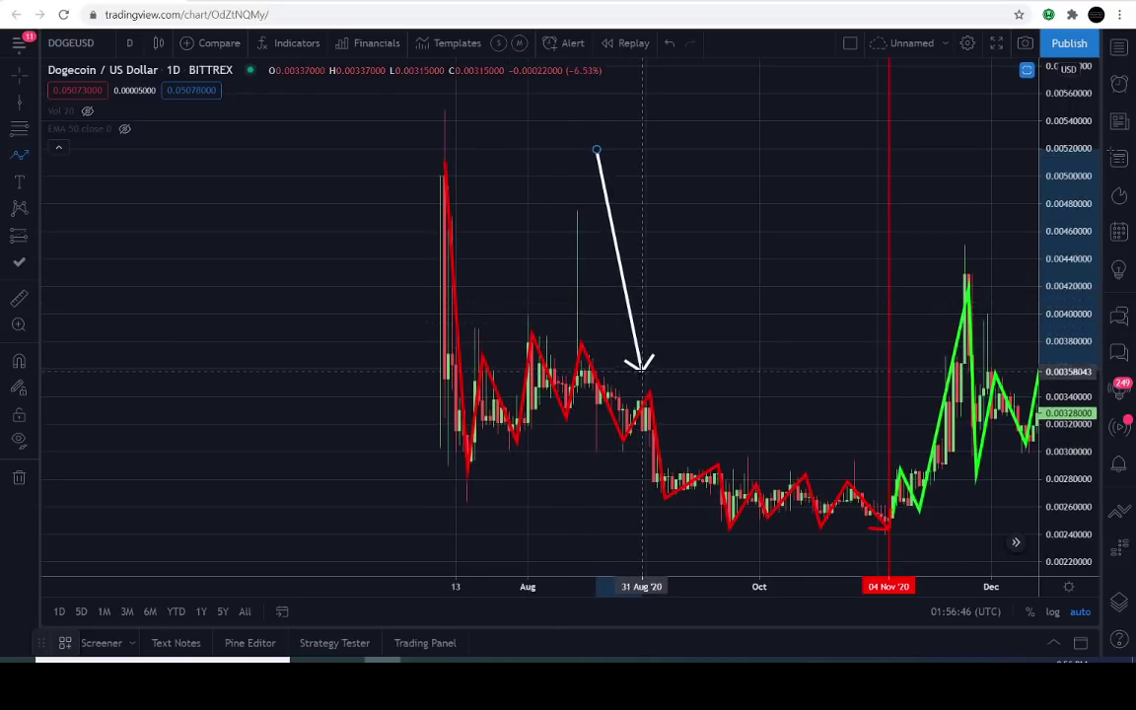
key(Escape)
click(20, 155)
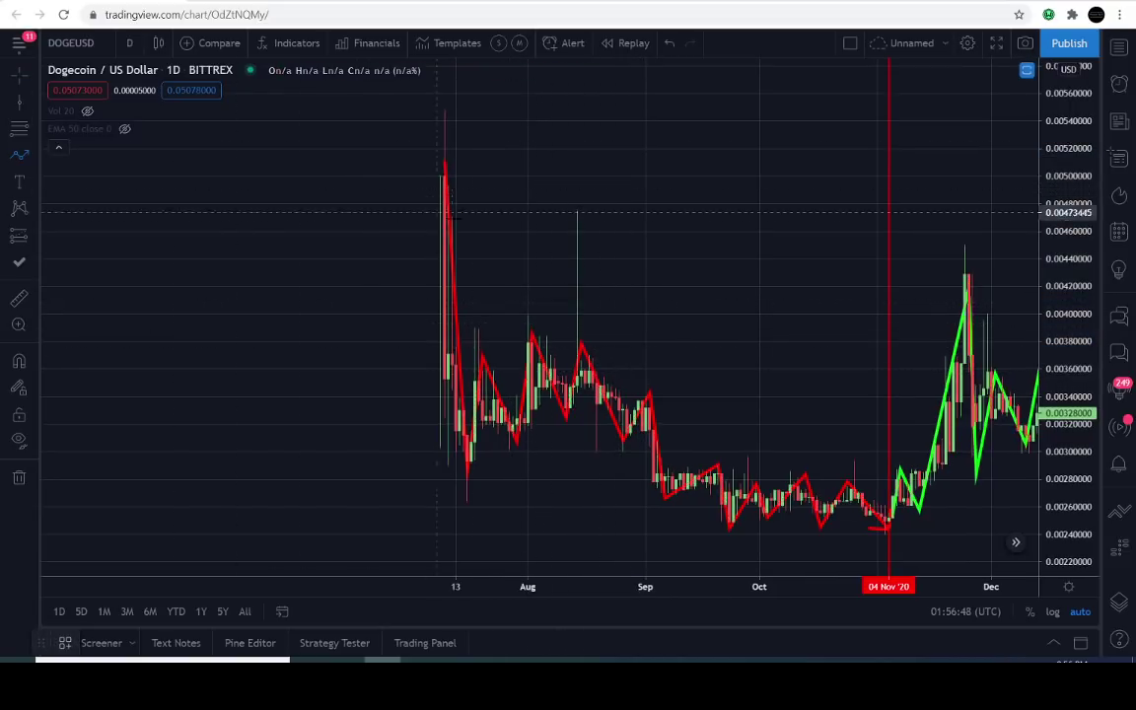
drag(463, 243, 493, 332)
click(515, 343)
click(544, 313)
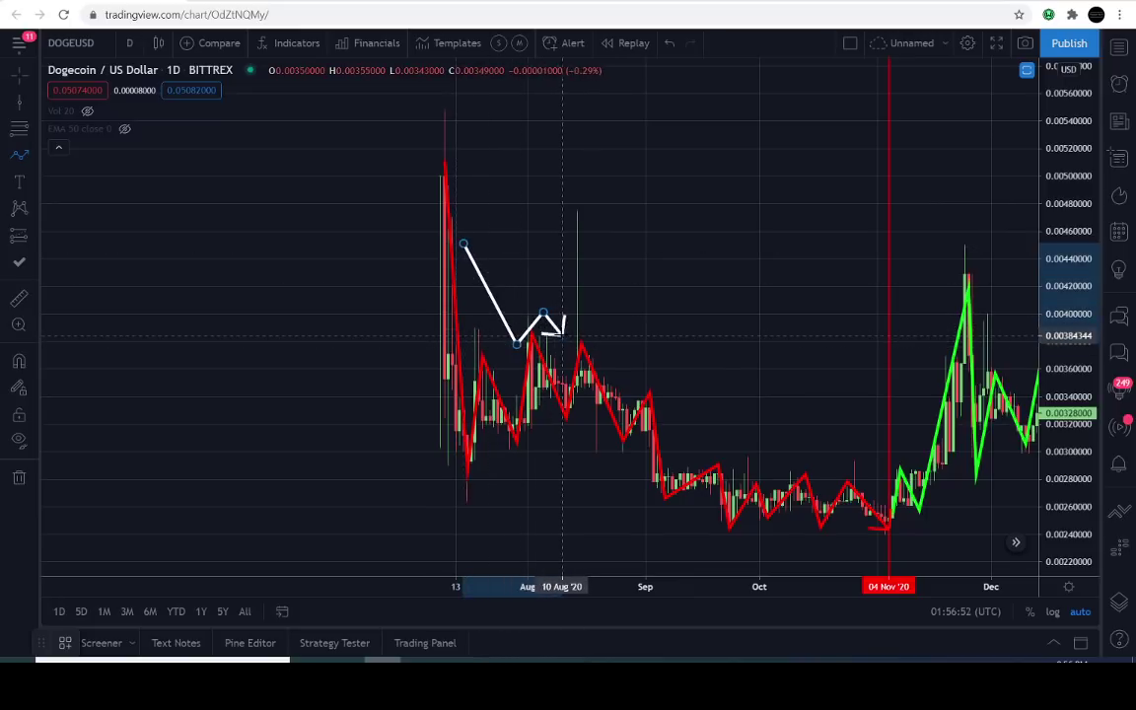
click(562, 335)
click(611, 307)
click(628, 367)
key(Escape)
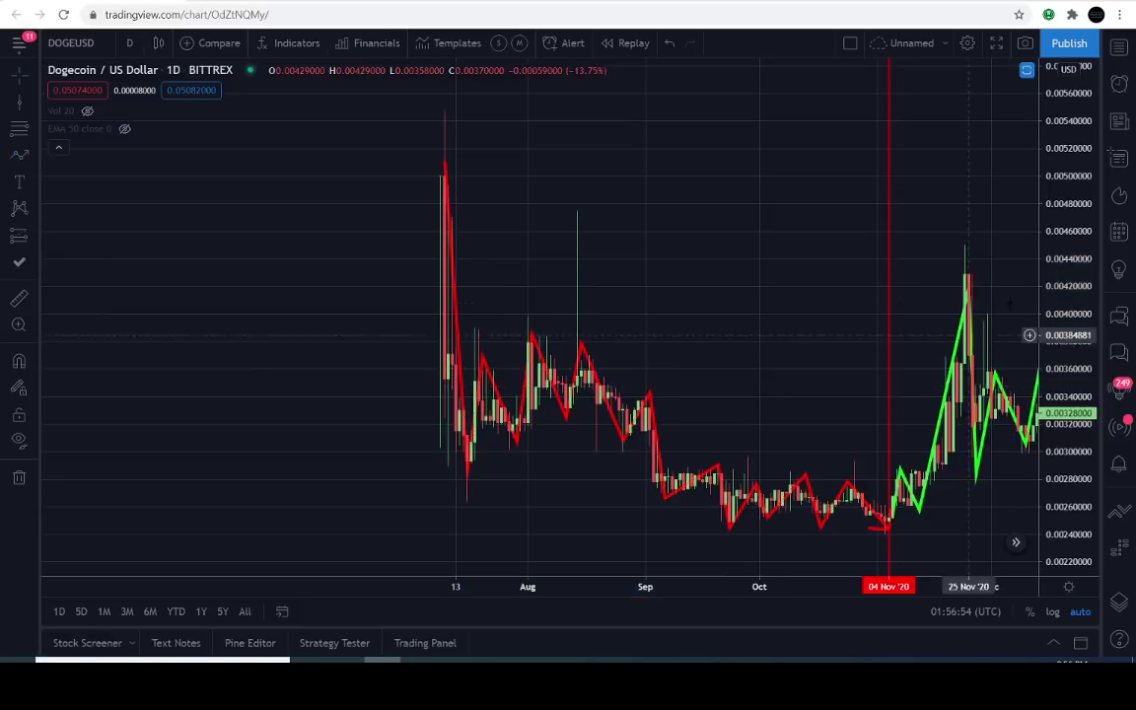
Step: Sketch a temporary rising zigzag path along the green up-trend from mid-November 2020 to February 2021 and discard it
drag(994, 235, 681, 259)
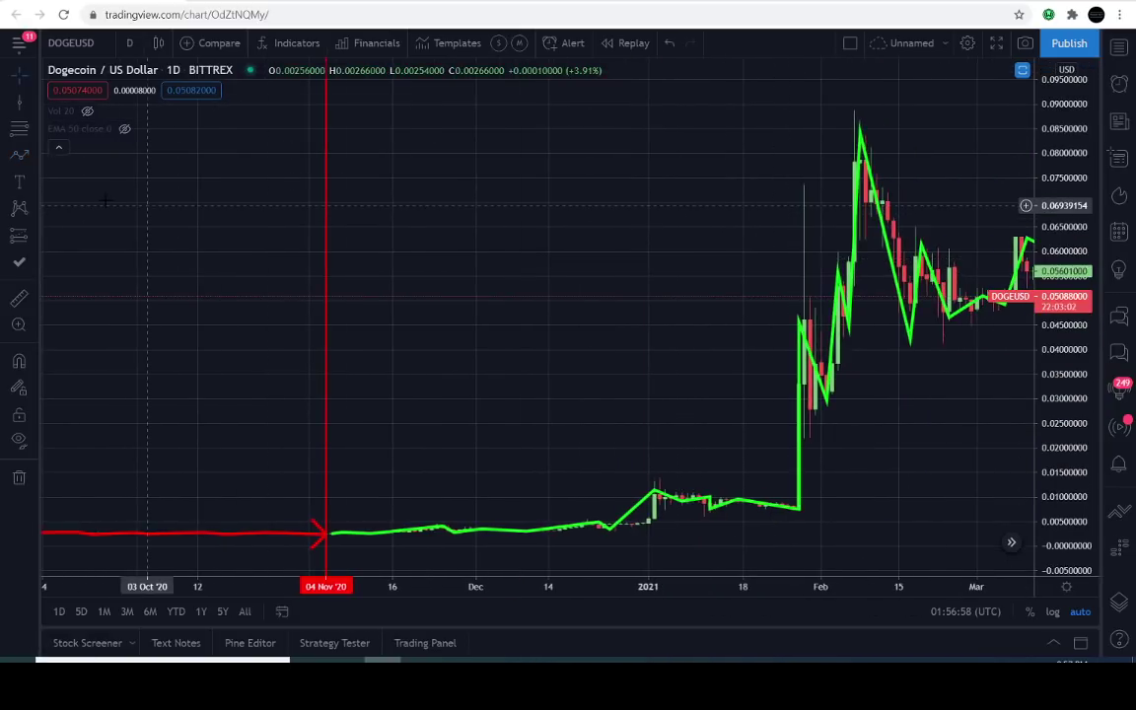
click(19, 155)
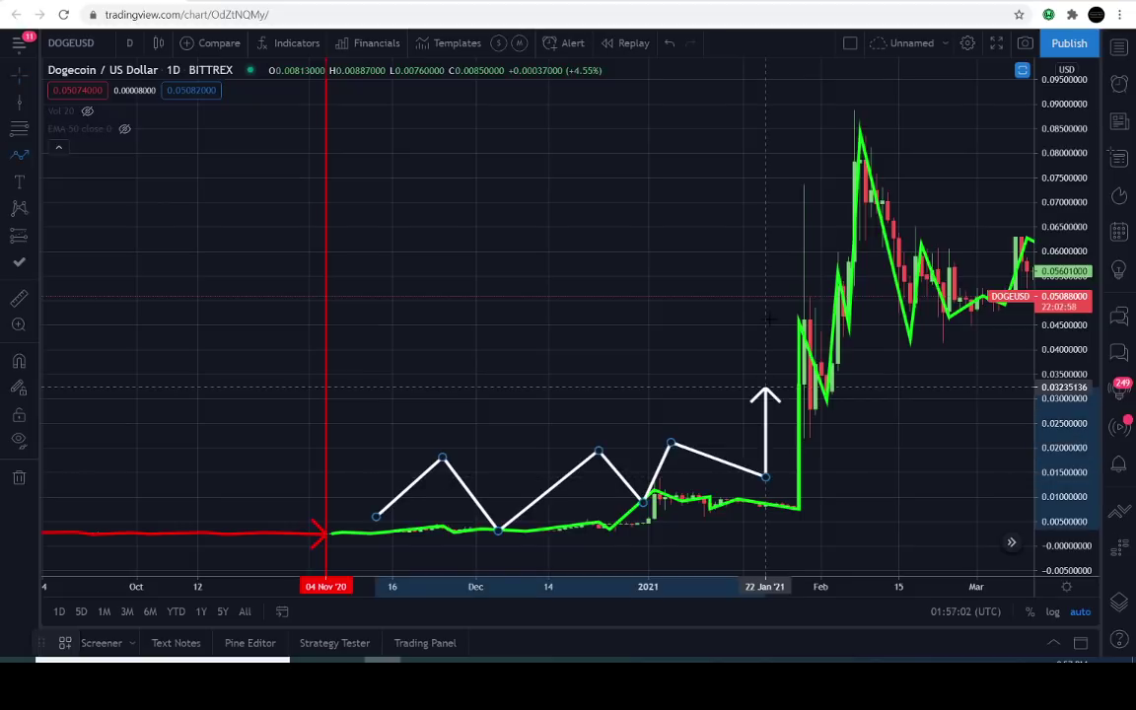
click(777, 282)
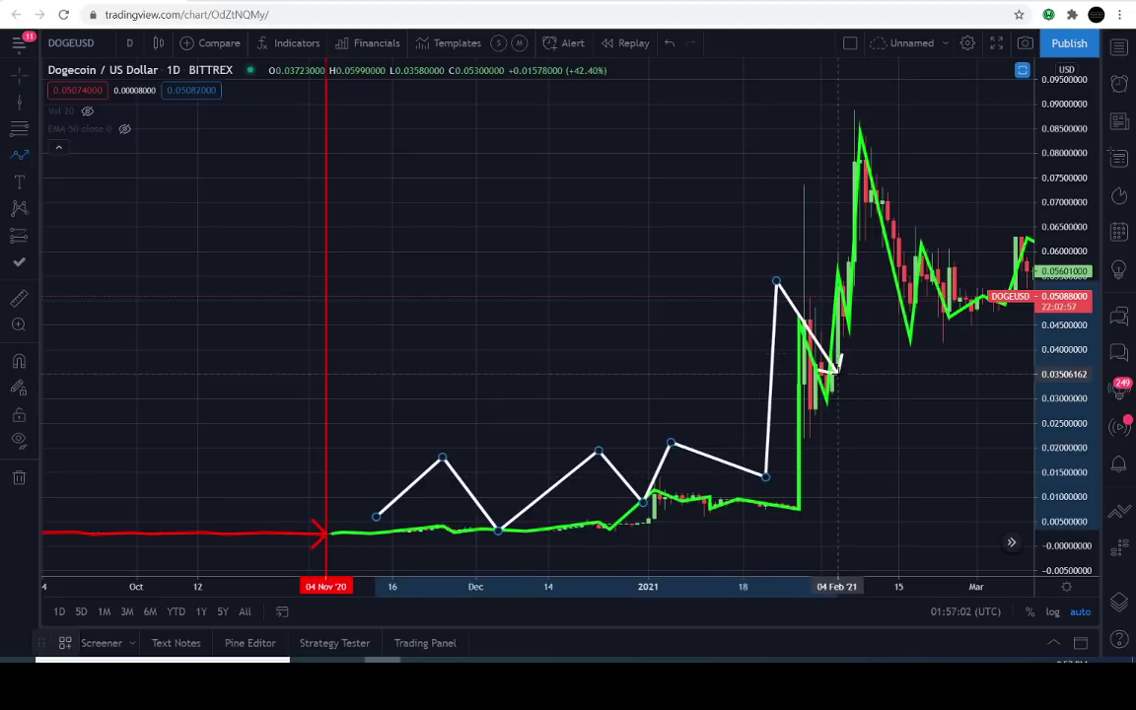
click(837, 372)
click(888, 116)
click(949, 238)
key(Escape)
Step: Sketch temporary arrows pointing at the red vertical line on 04 Nov '20 and discard them
drag(437, 280, 593, 267)
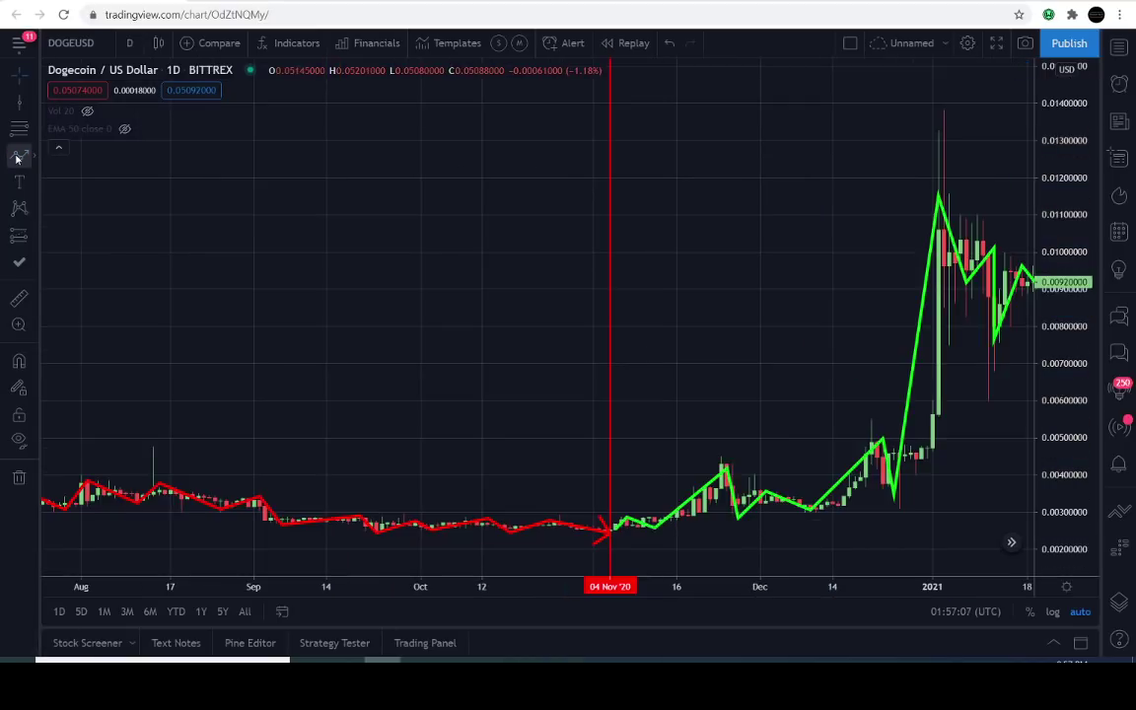
click(17, 159)
click(409, 288)
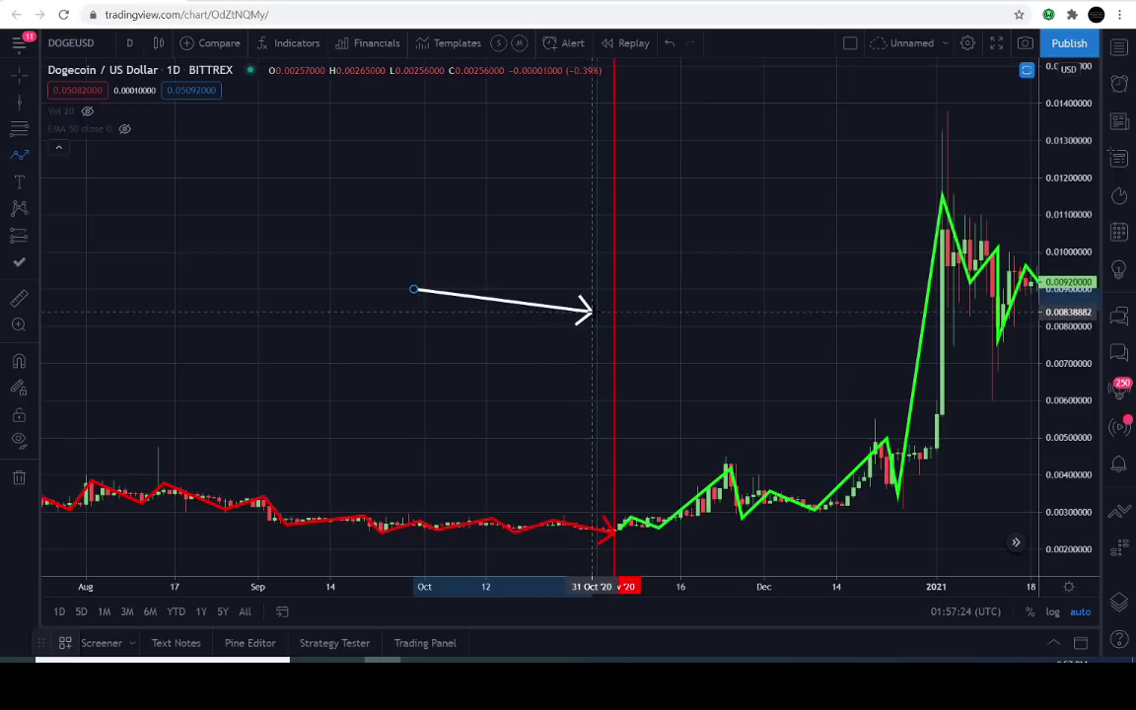
key(Escape)
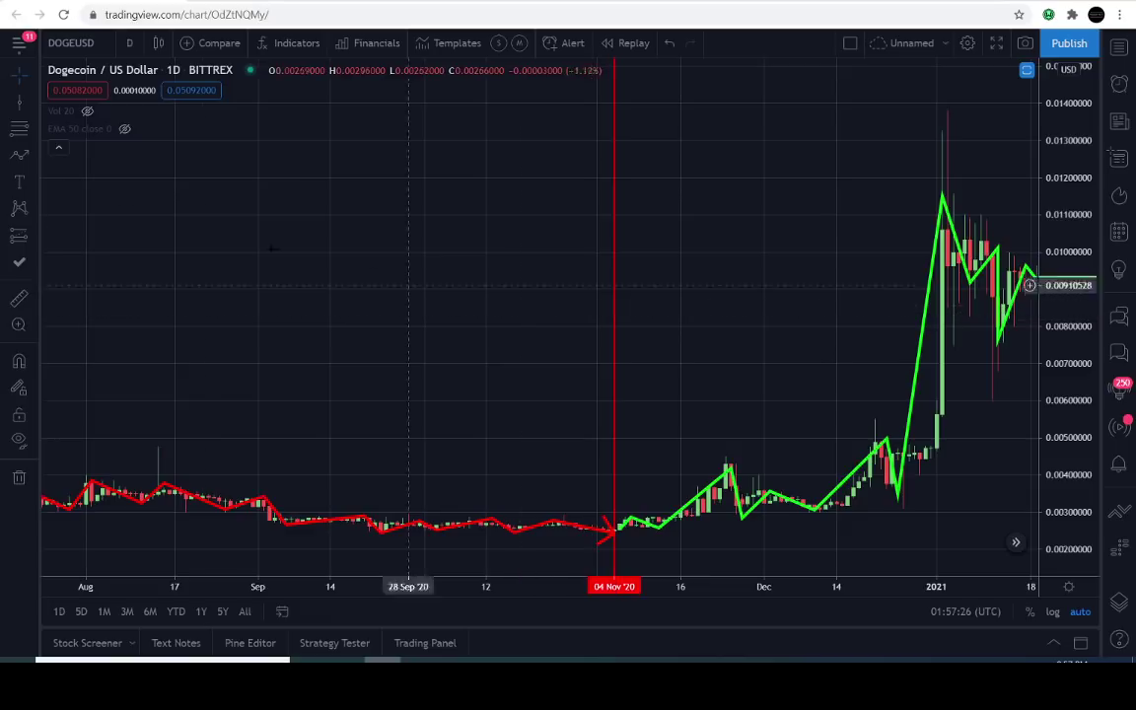
click(19, 155)
click(409, 266)
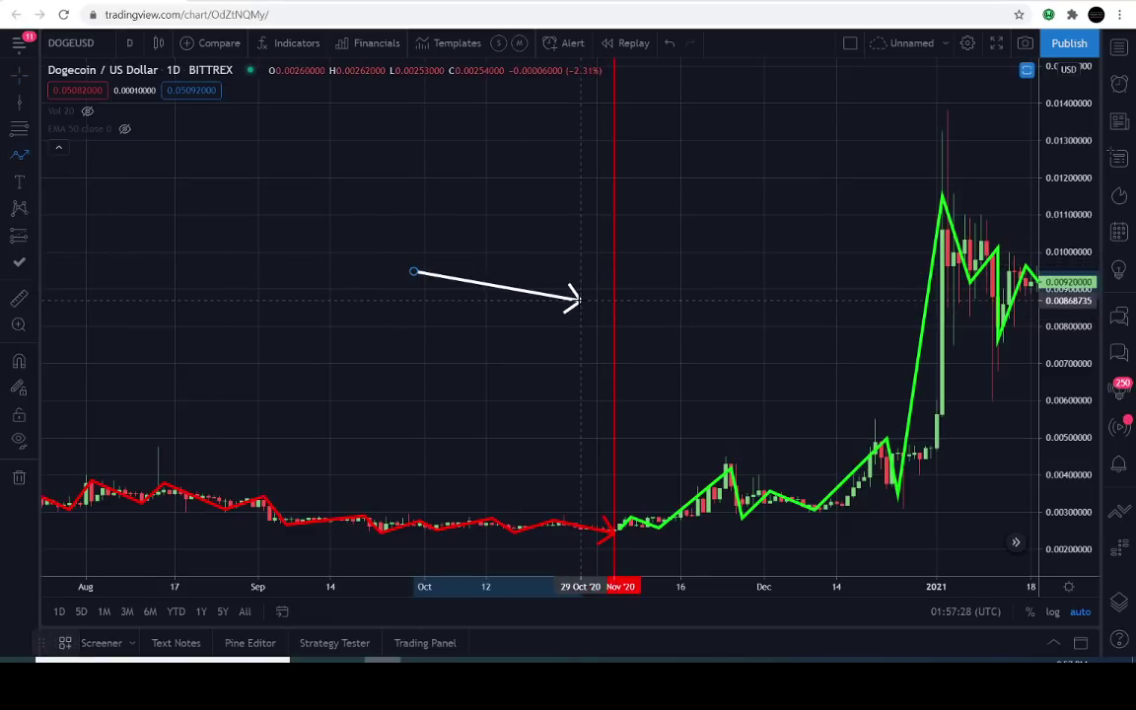
key(Escape)
Step: Restore the pane layout and maximize the RSI pane, fitting the whole down-trend and up-trend zones in view
double_click(576, 301)
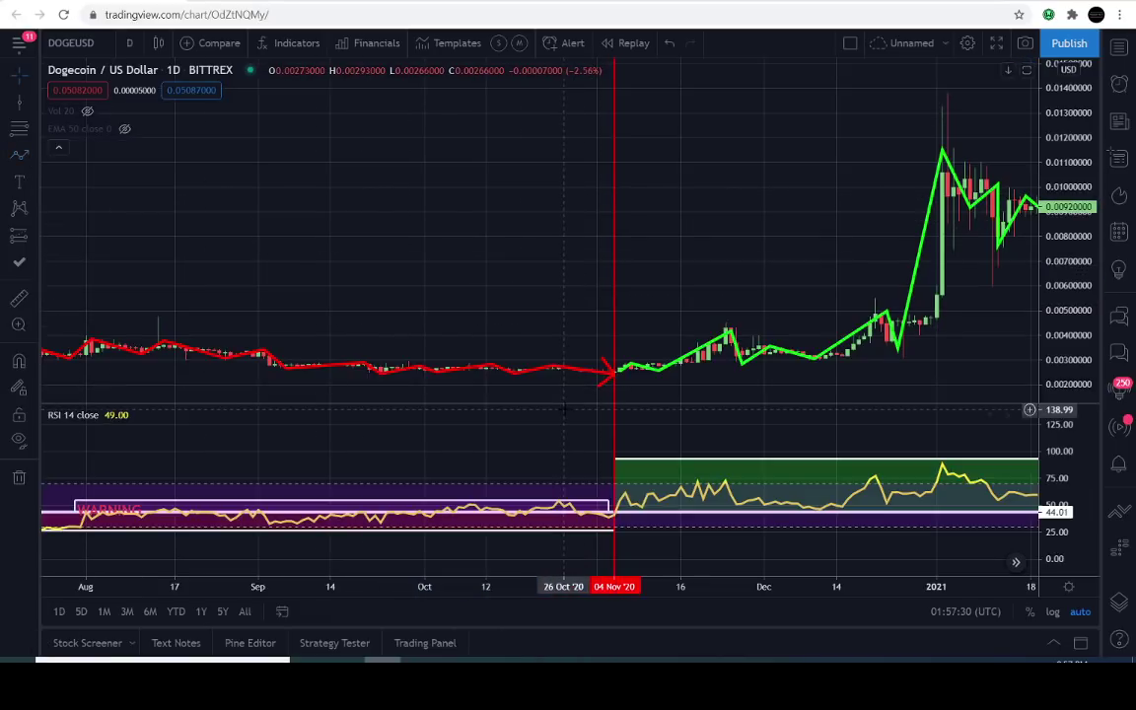
double_click(573, 437)
scroll(590, 372, down, 4)
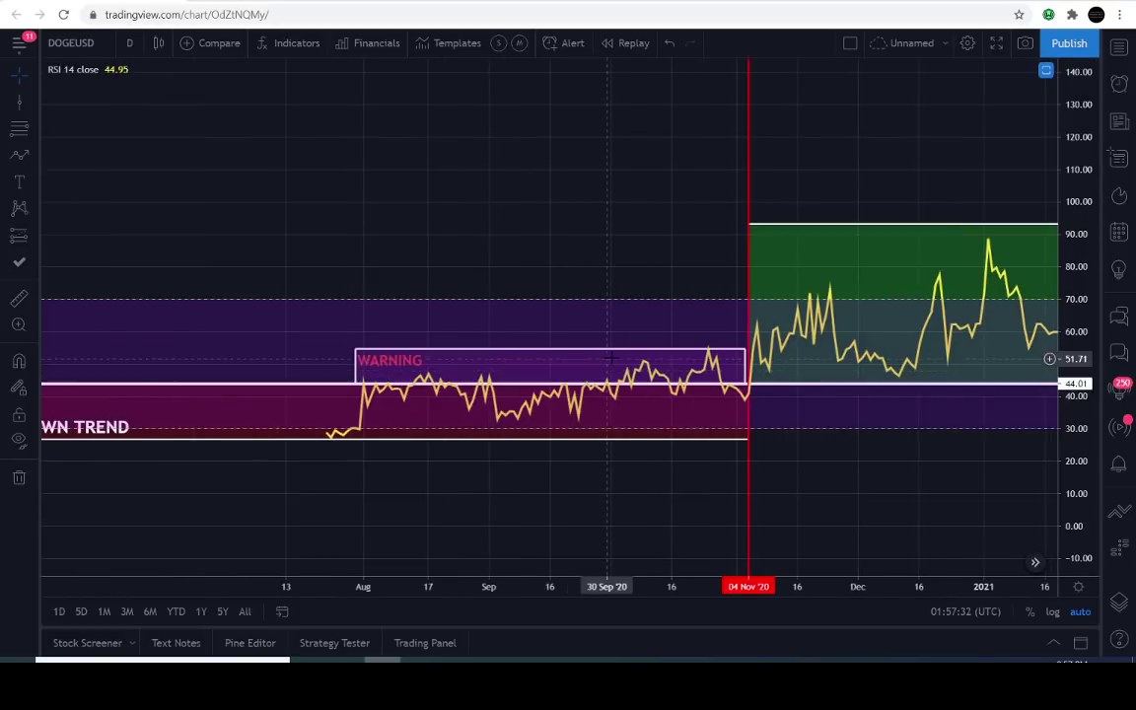
drag(660, 233, 550, 226)
scroll(563, 226, down, 2)
drag(635, 227, 376, 240)
scroll(441, 246, down, 1)
scroll(442, 245, down, 1)
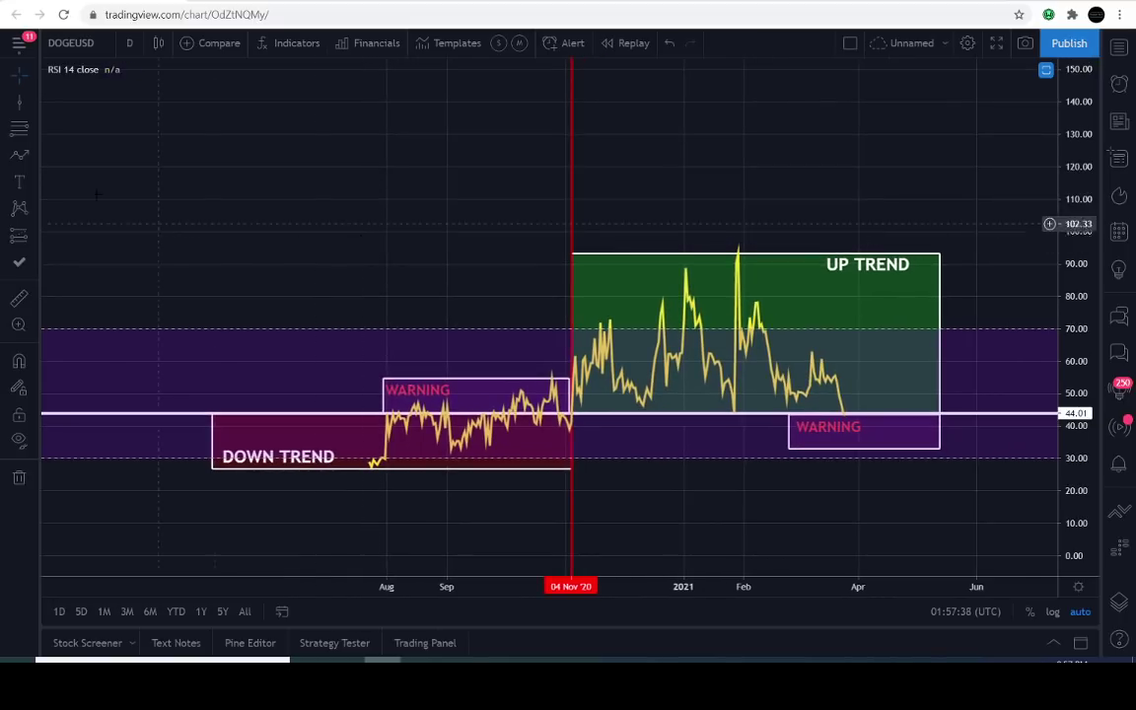
click(19, 154)
click(106, 466)
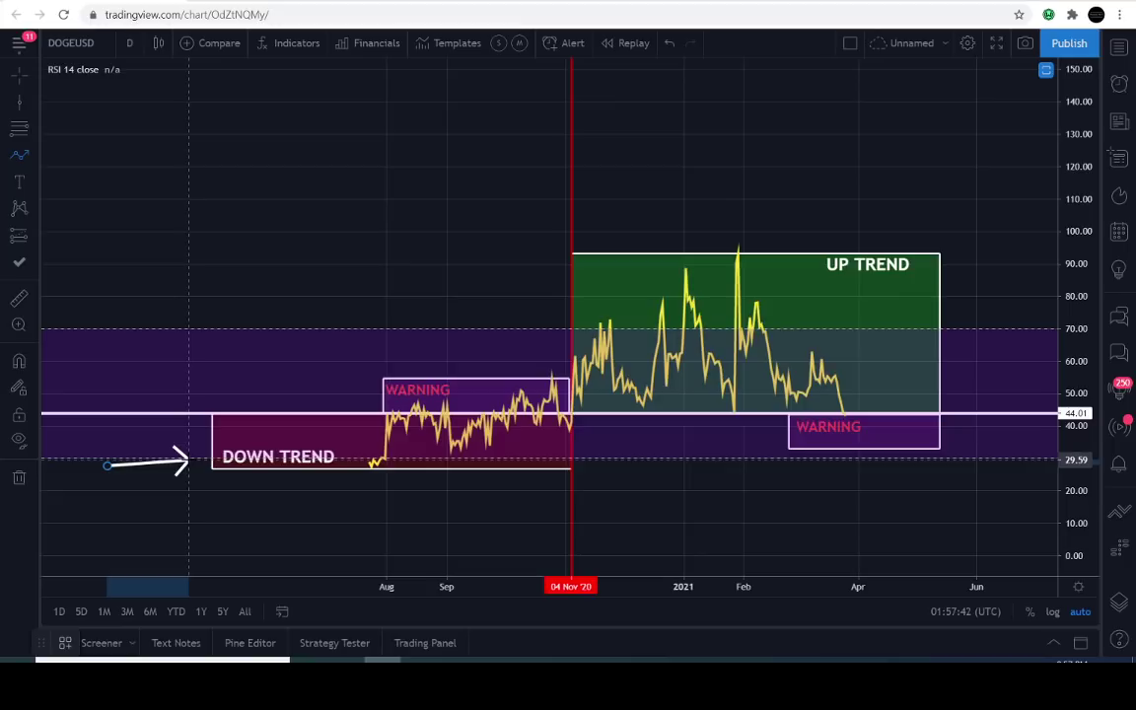
key(Escape)
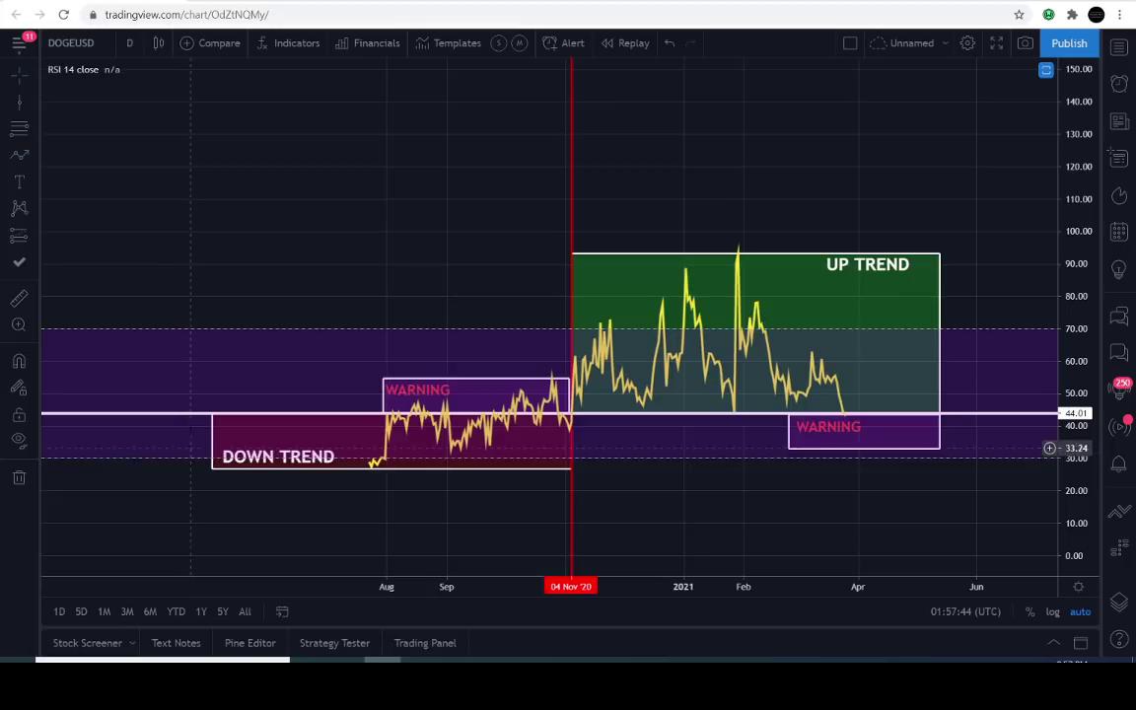
Step: Sketch a temporary zigzag path through the DOWN TREND zone below the 44.01 RSI level and discard it
click(19, 155)
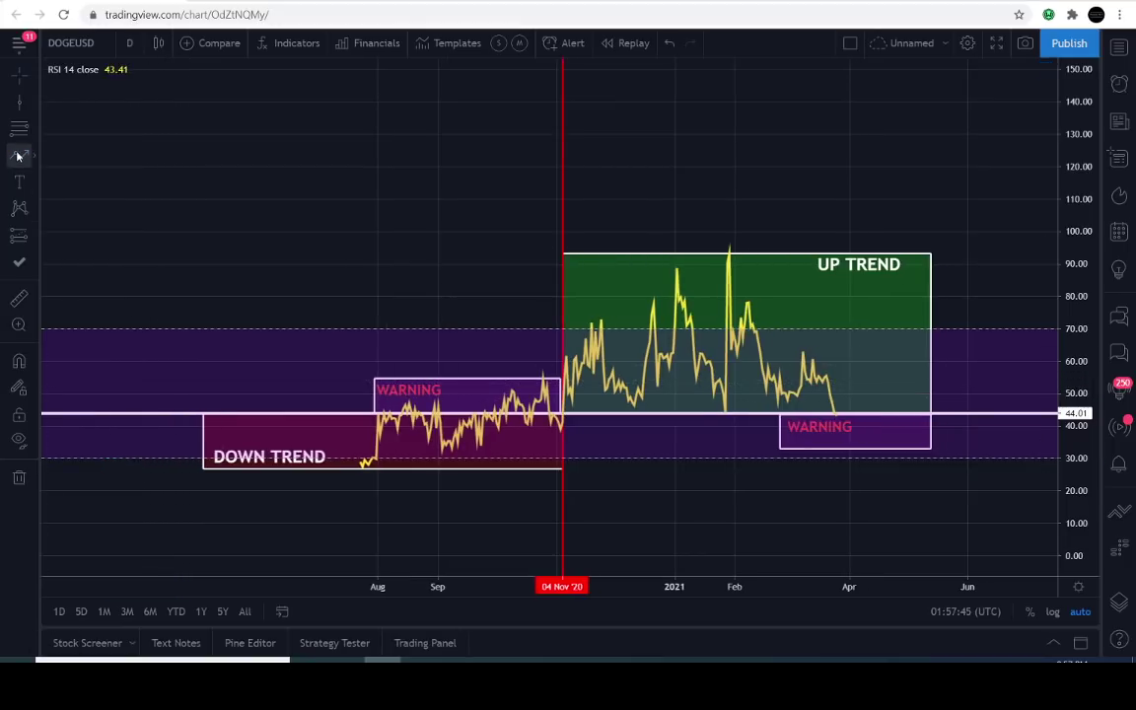
click(133, 428)
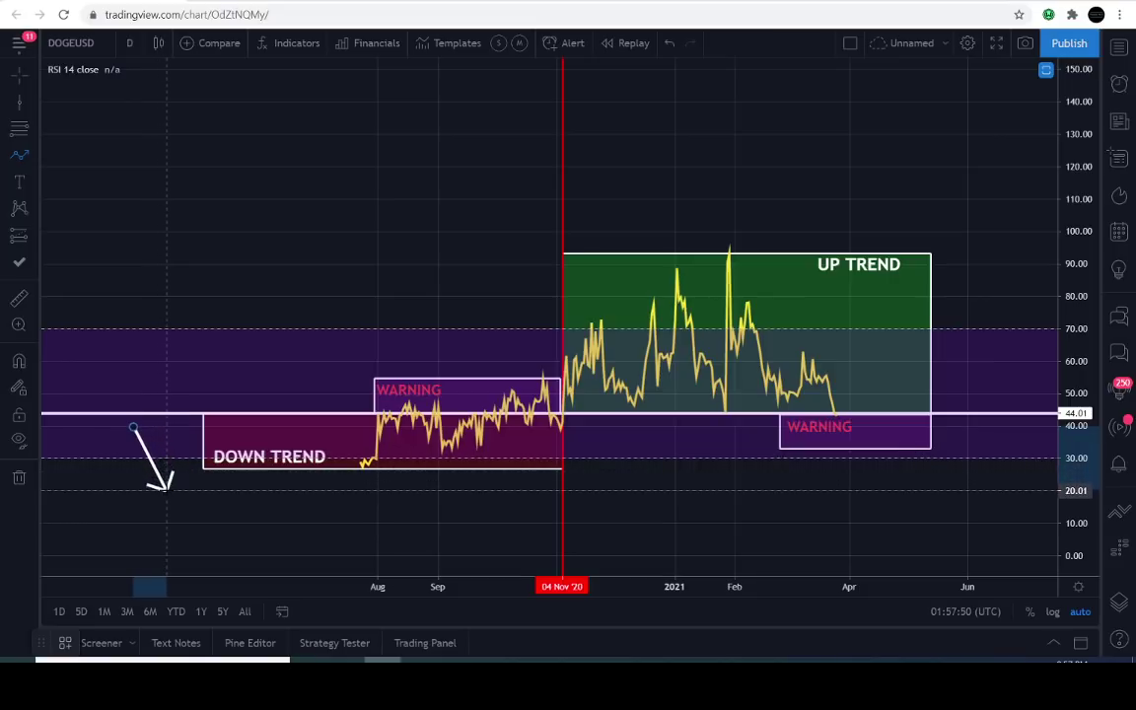
click(166, 490)
click(193, 443)
click(216, 498)
click(247, 434)
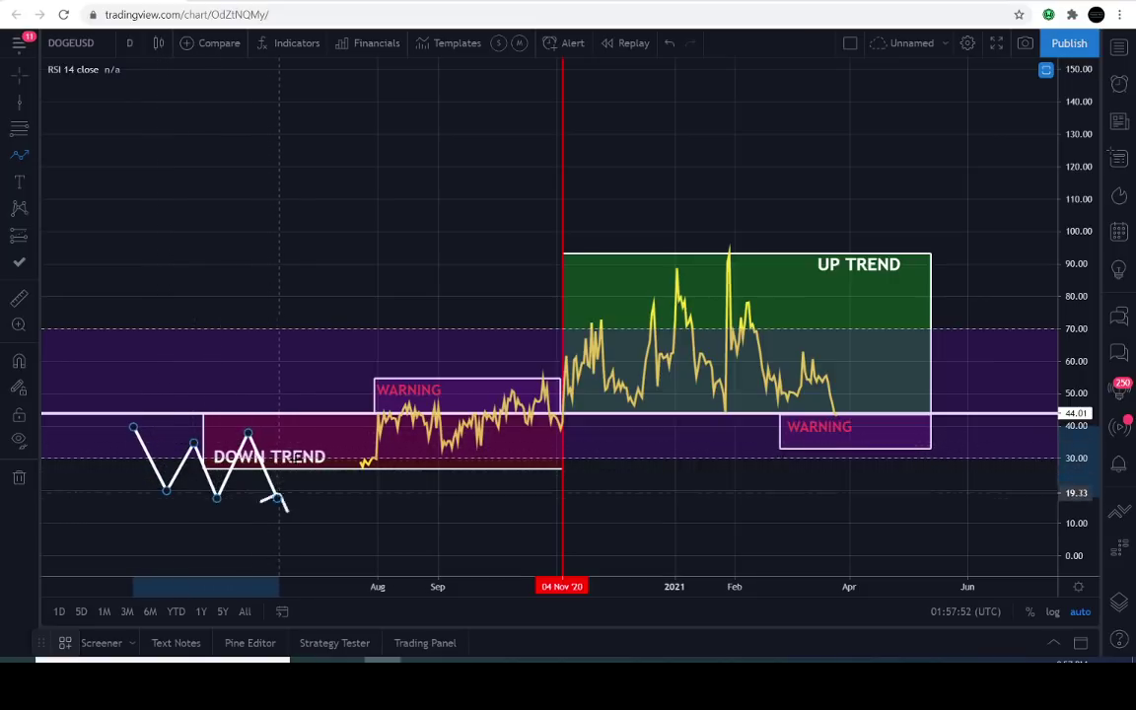
click(277, 498)
click(301, 443)
click(339, 490)
click(358, 426)
click(403, 497)
click(425, 445)
click(440, 472)
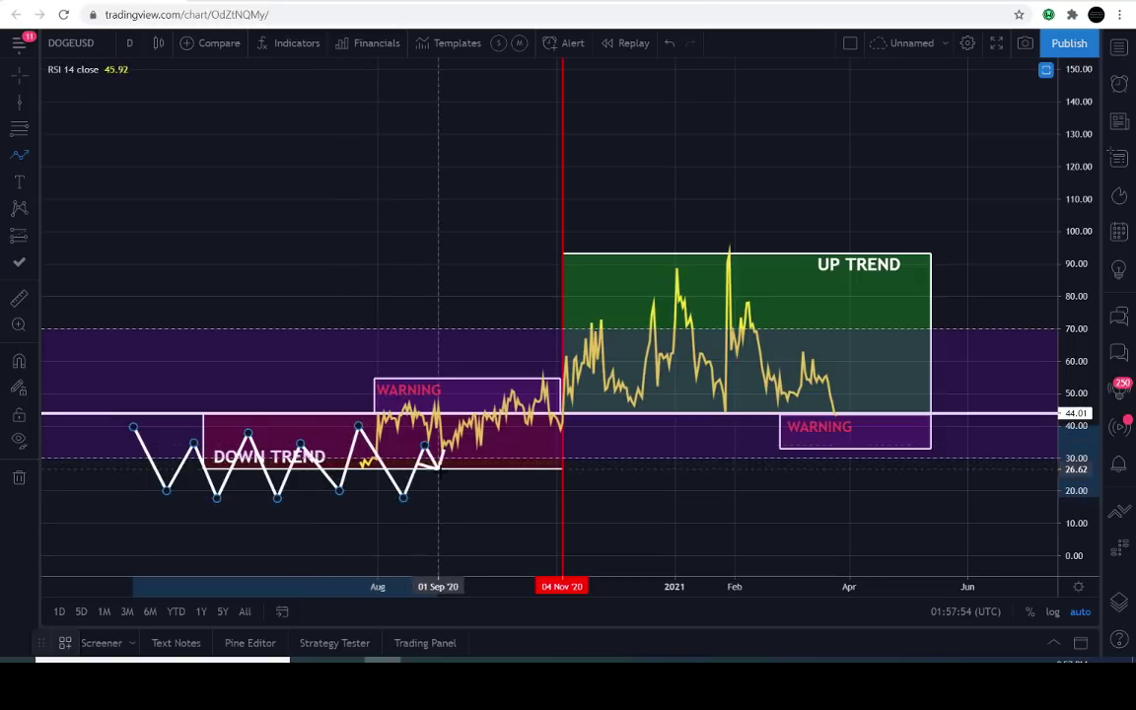
click(453, 431)
key(Escape)
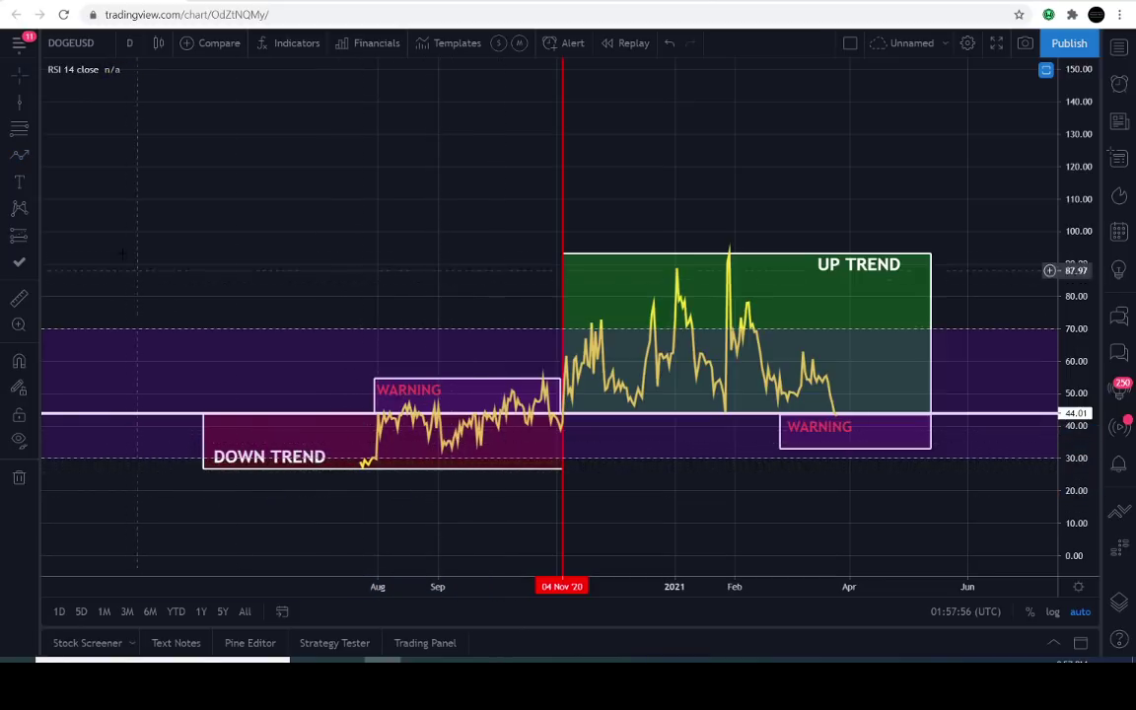
Step: Sketch a temporary zigzag path above the RSI from the down-trend across 04 Nov '20 to late January 2021 and discard it
click(302, 281)
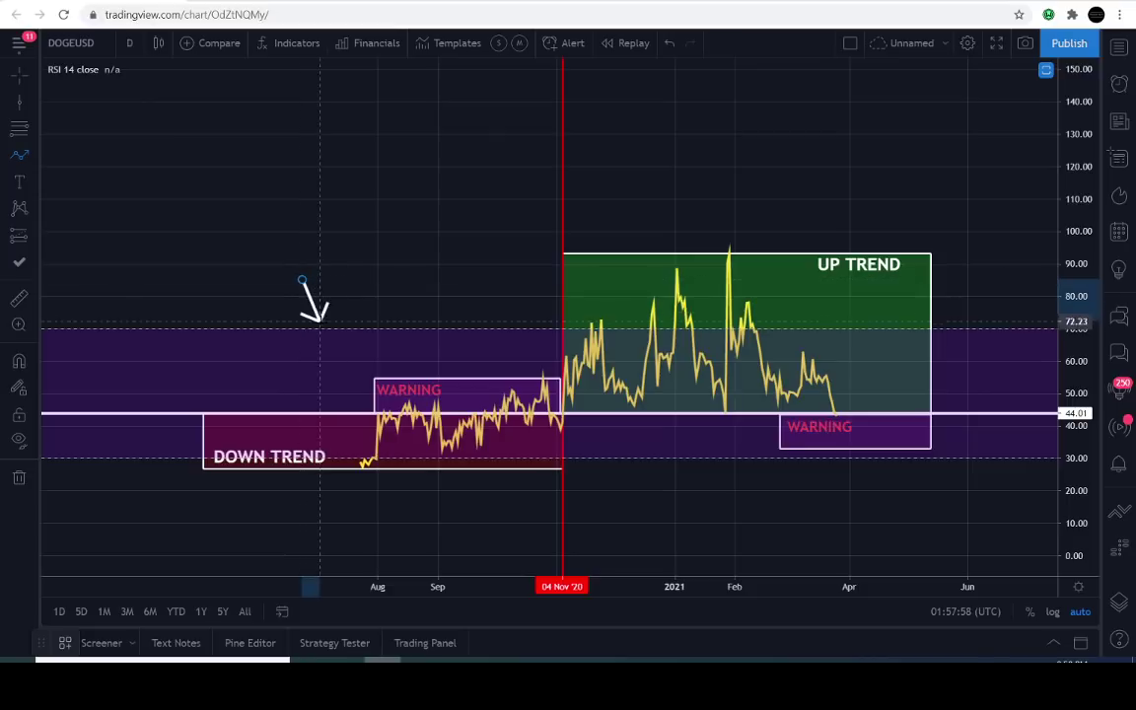
click(322, 326)
click(336, 283)
click(370, 332)
click(391, 290)
click(430, 333)
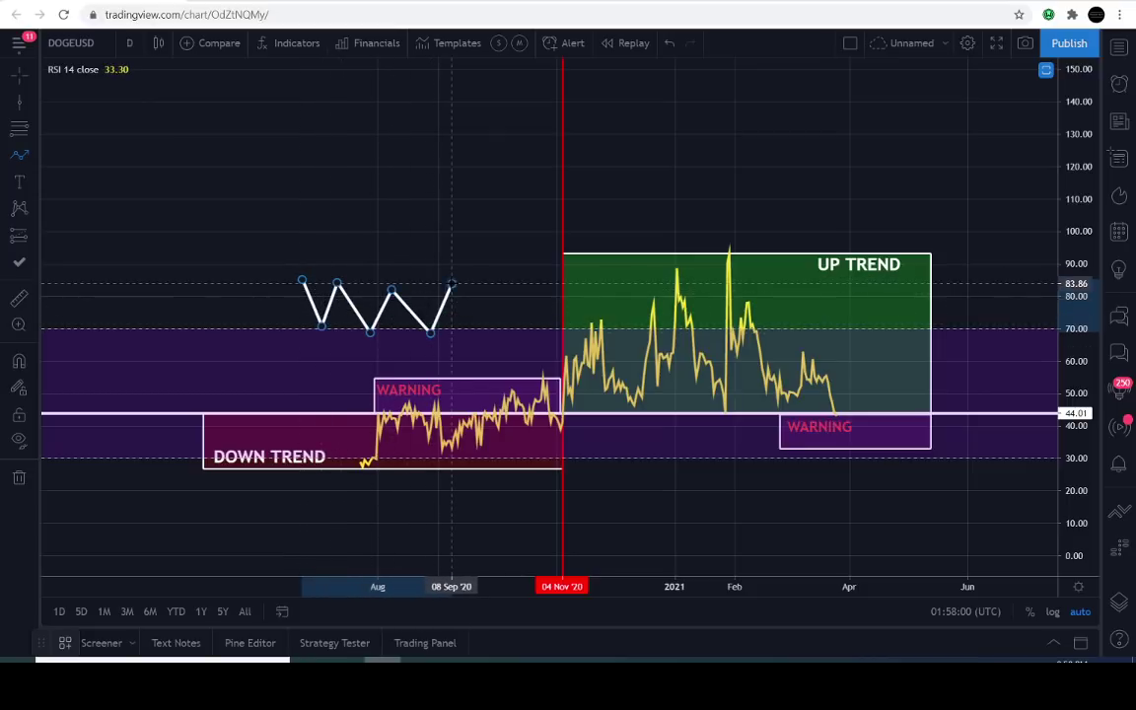
click(452, 284)
click(492, 353)
click(514, 274)
click(545, 275)
click(572, 323)
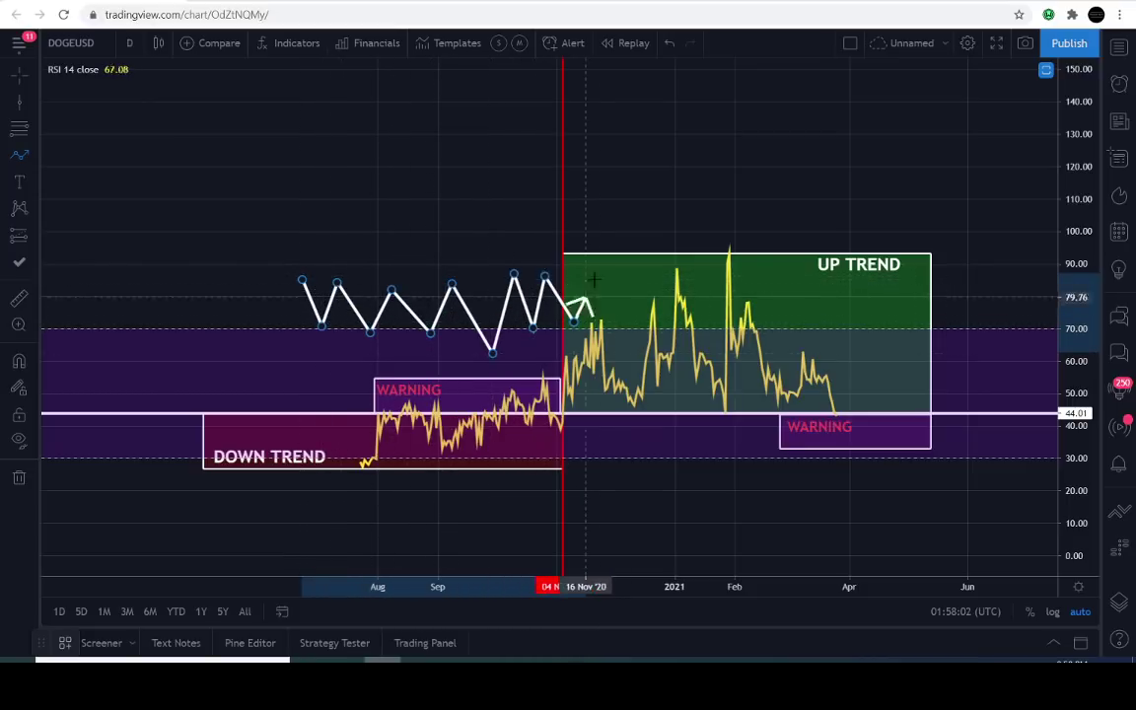
click(596, 281)
click(623, 328)
click(642, 281)
click(668, 330)
click(682, 283)
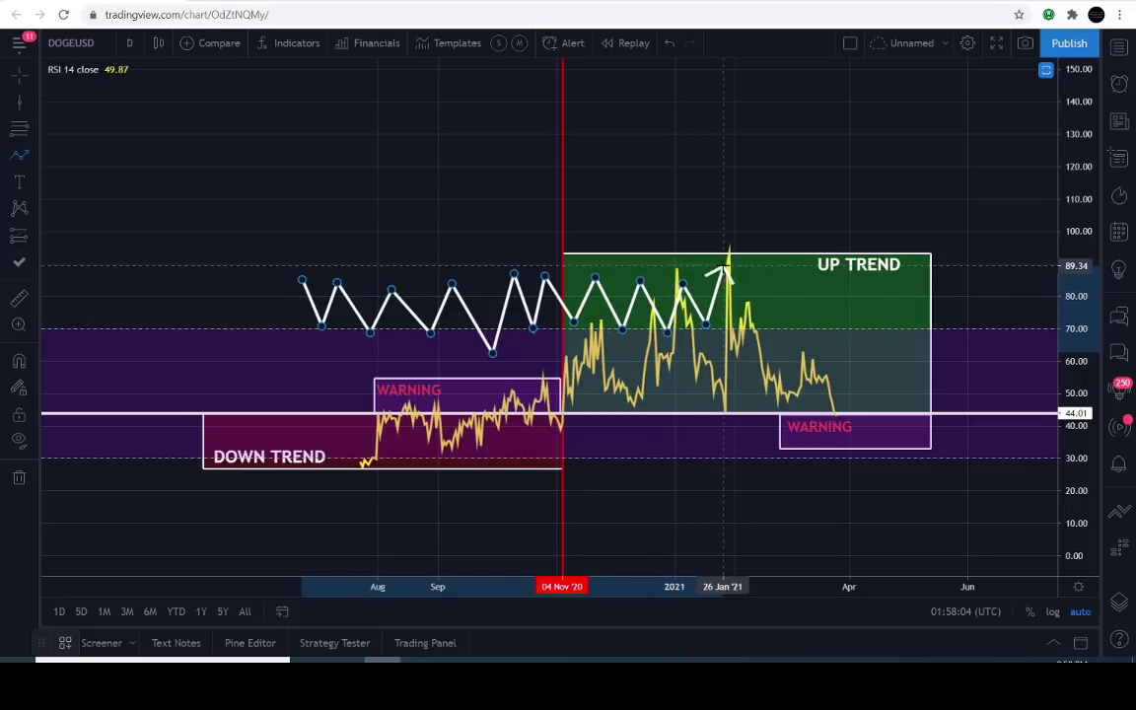
click(706, 325)
click(724, 267)
key(Escape)
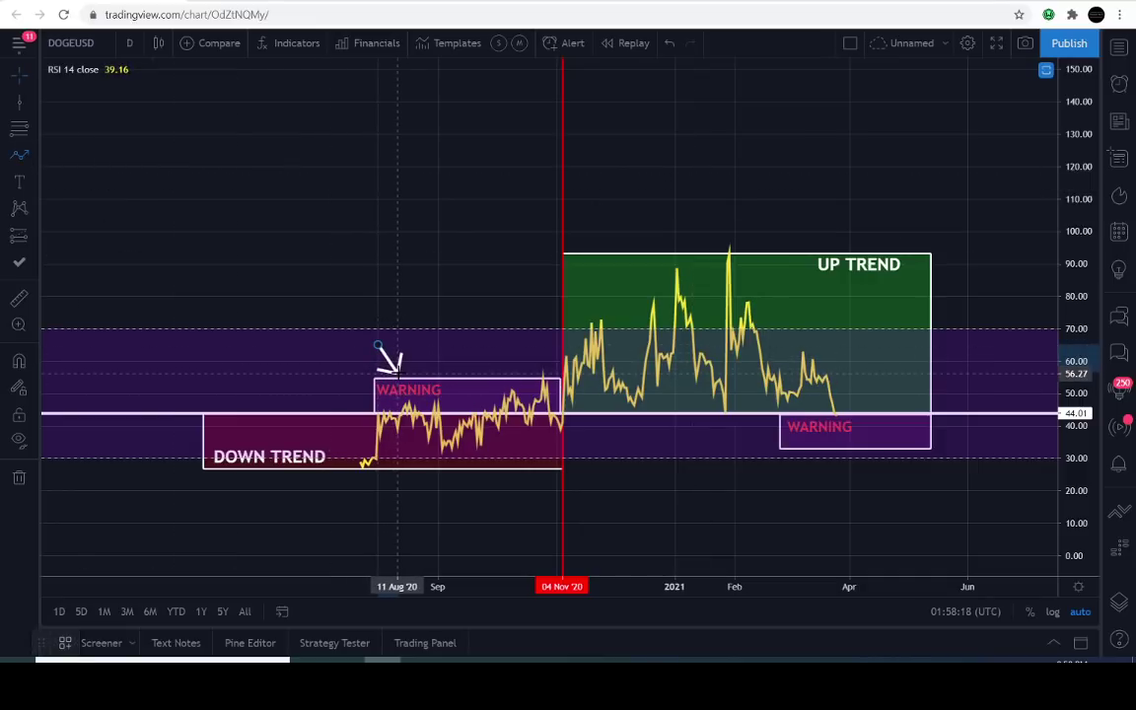
Step: Sketch temporary arrows around the down-trend's WARNING zone and discard them, bringing the whole down-trend and up-trend zones back into view
drag(378, 344, 765, 344)
scroll(765, 345, up, 3)
drag(807, 277, 778, 278)
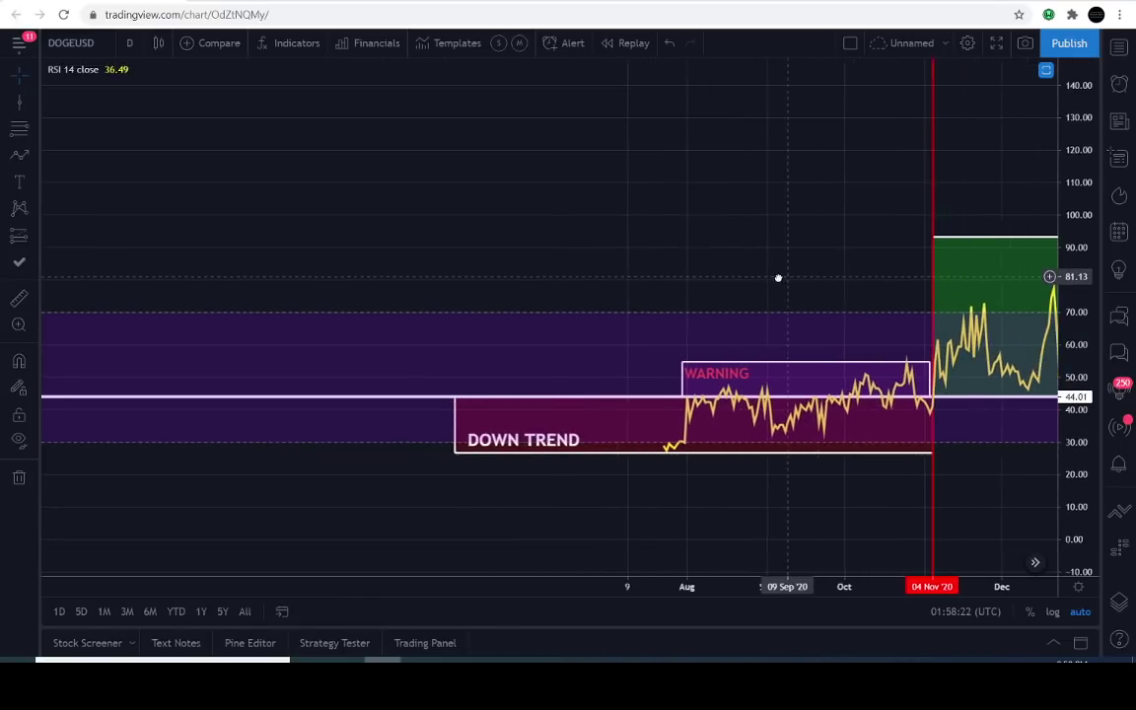
scroll(778, 278, up, 4)
drag(702, 273, 641, 274)
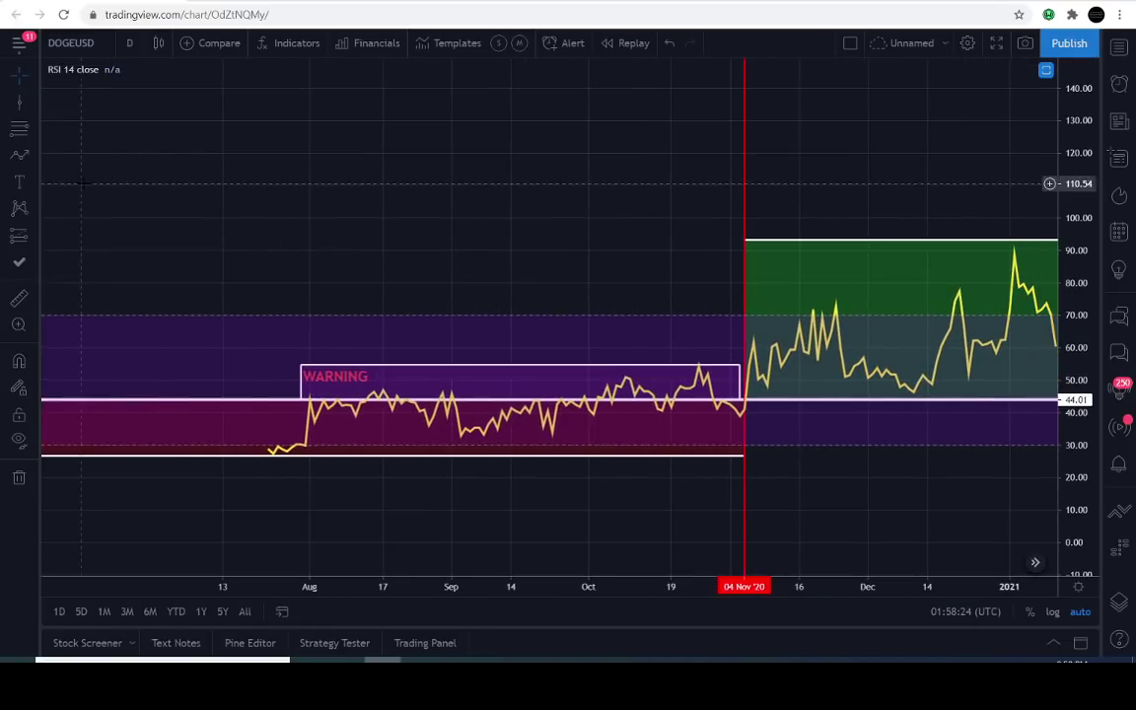
click(16, 158)
mouse_move(547, 207)
mouse_down()
mouse_move(730, 215)
mouse_move(704, 216)
mouse_move(744, 225)
mouse_up()
scroll(743, 226, down, 8)
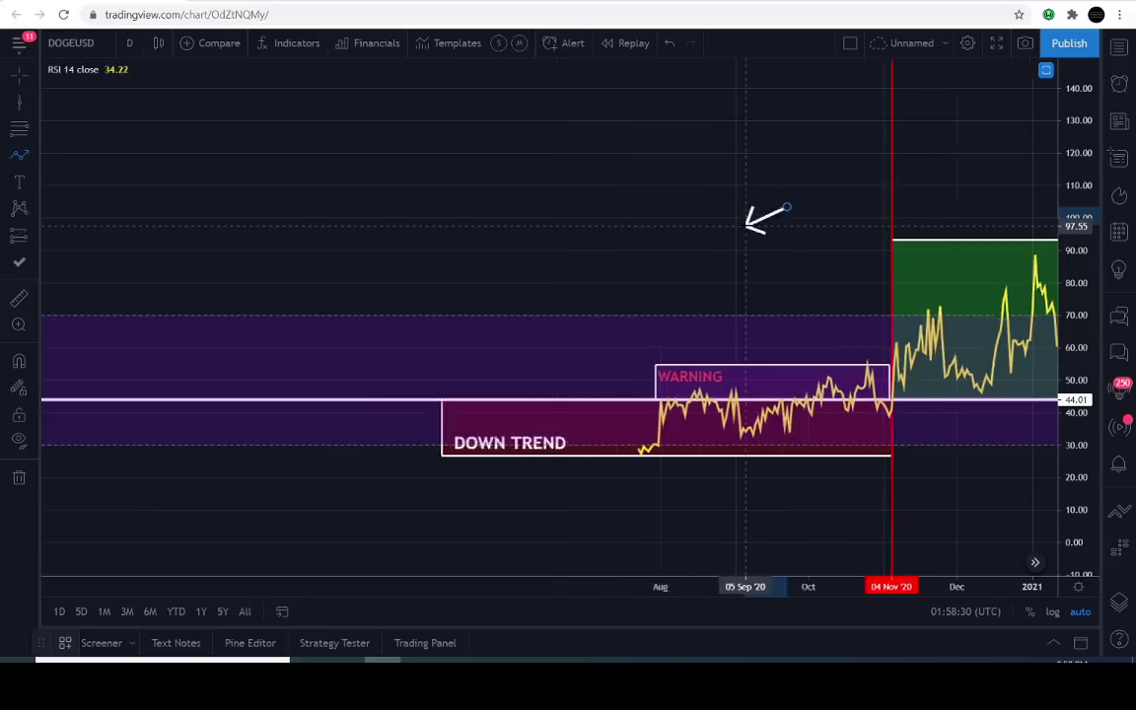
key(Escape)
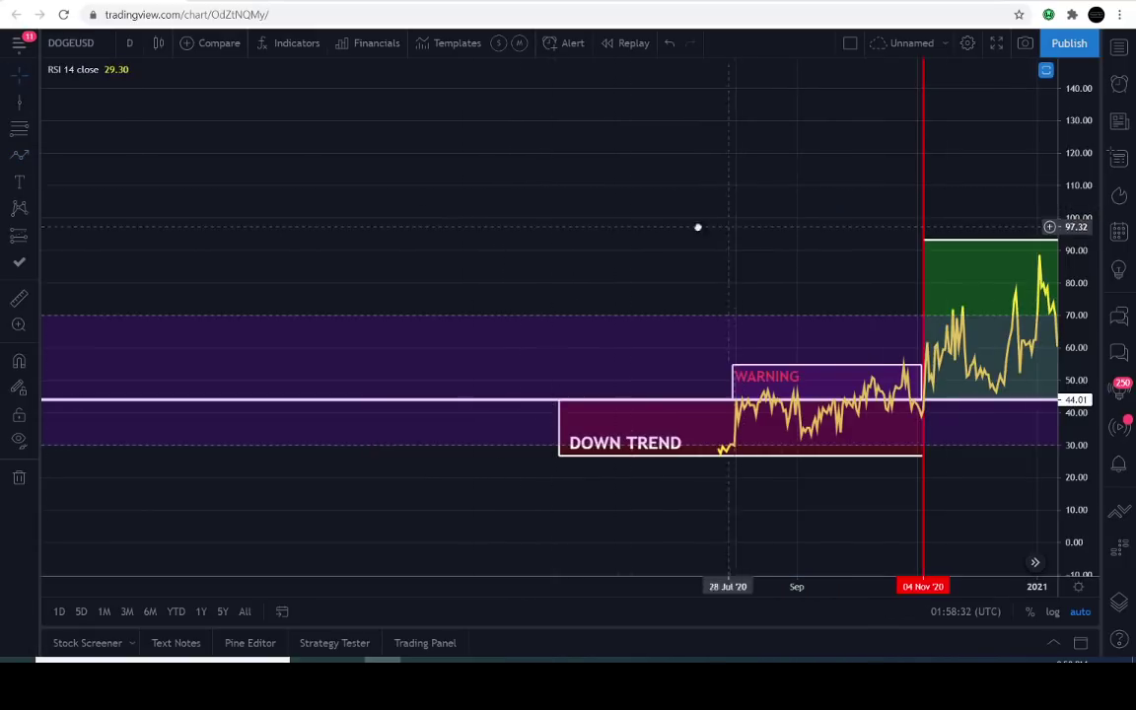
drag(698, 226, 376, 222)
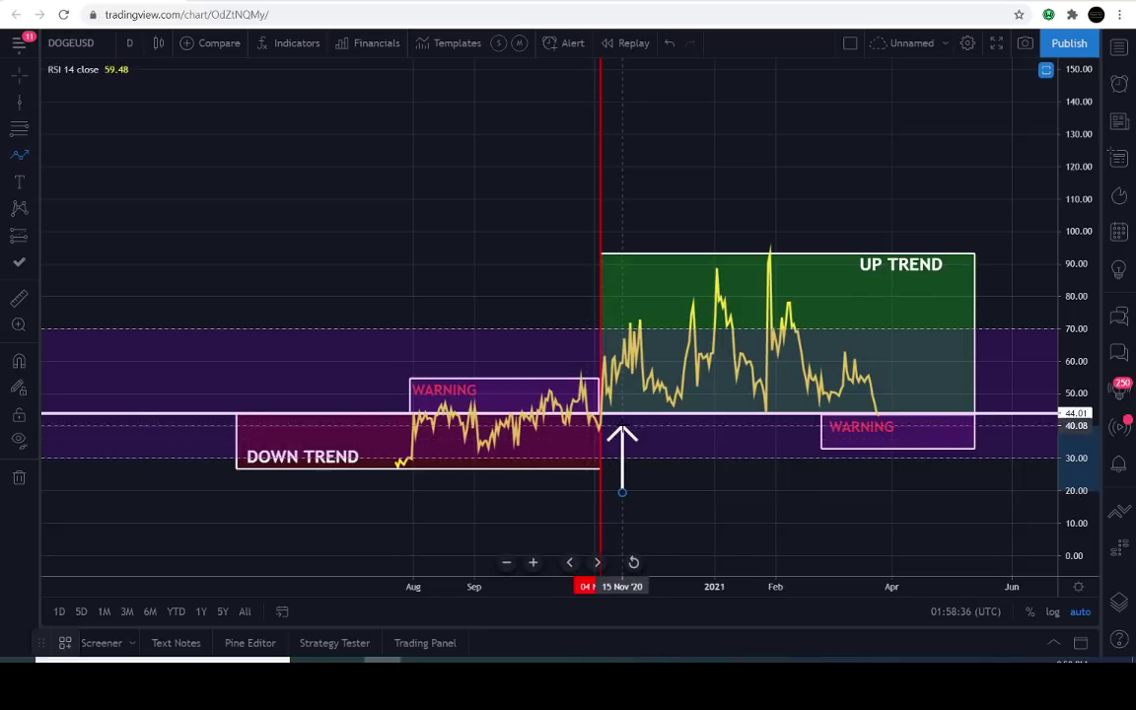
Step: Hide all drawings to examine the bare RSI line from August 2020 to March 2021, and show the drawings again
click(17, 443)
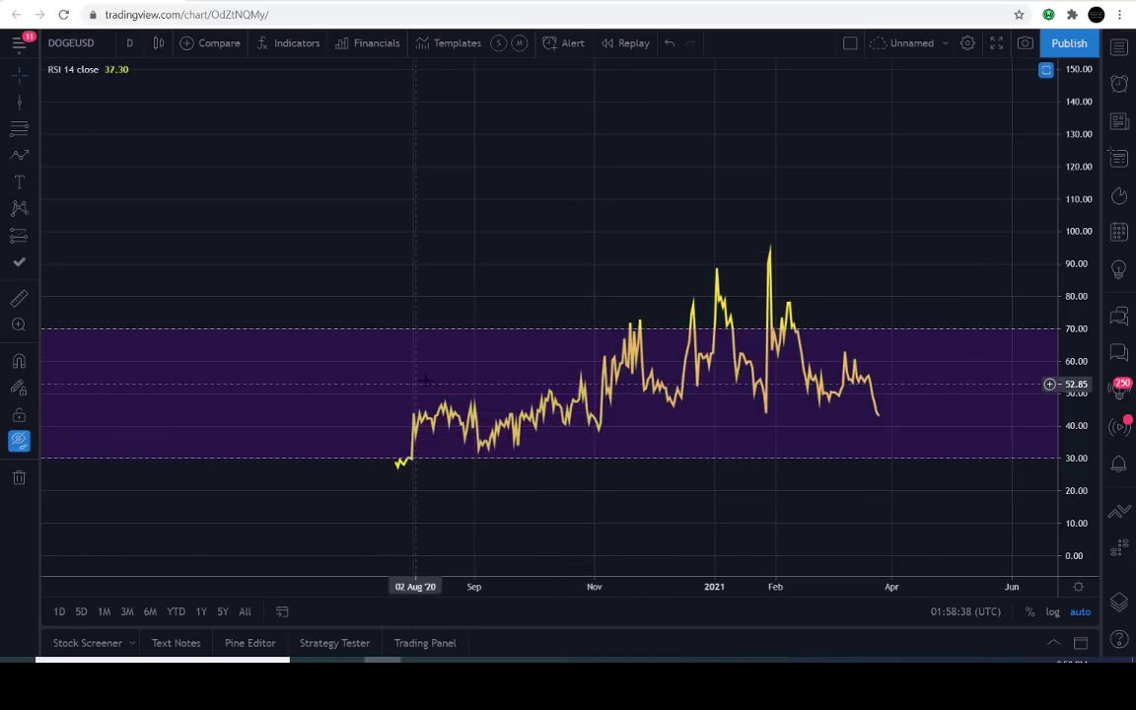
scroll(424, 367, up, 1)
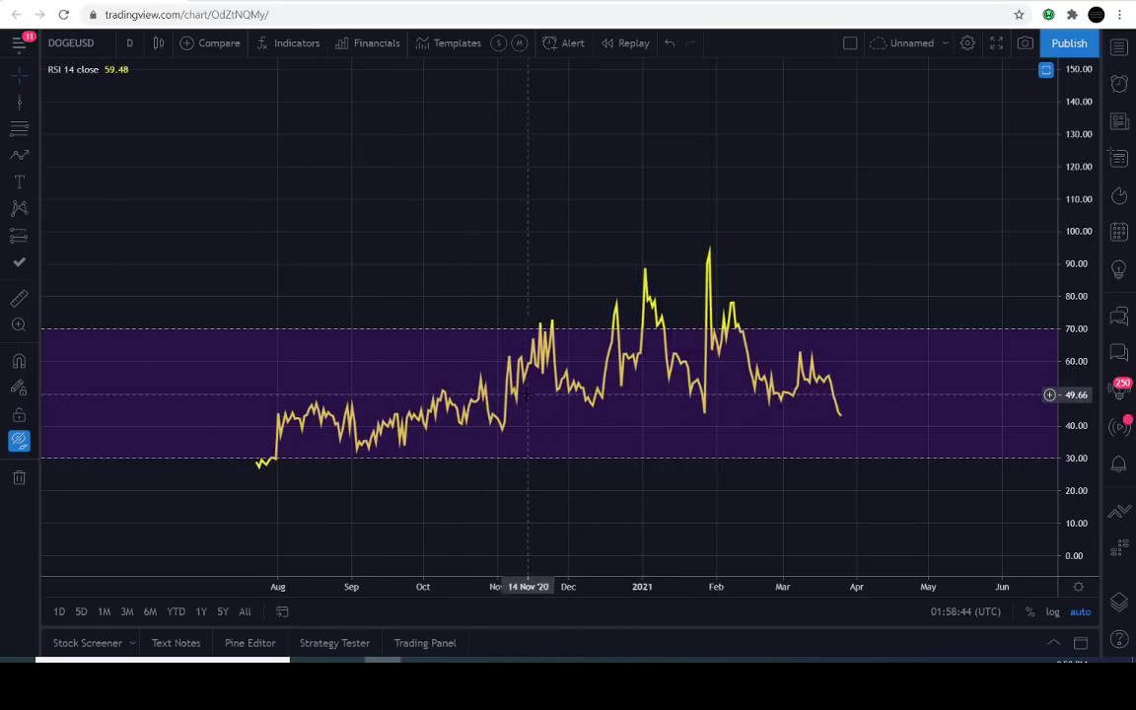
scroll(528, 395, up, 1)
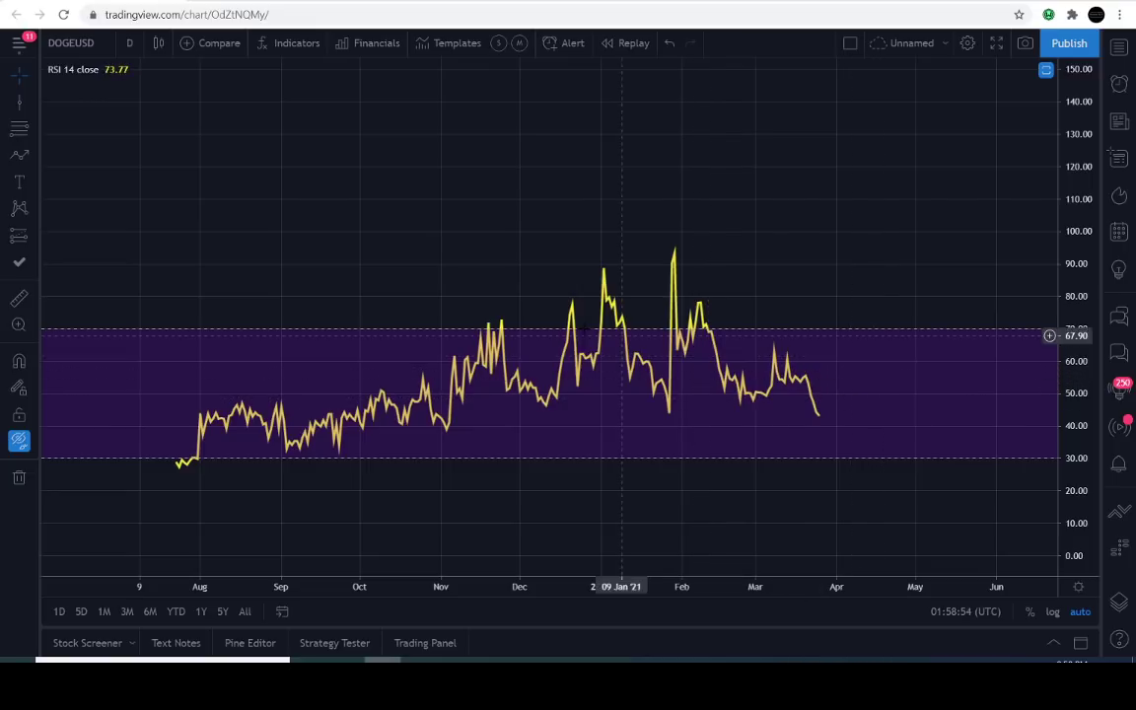
click(20, 442)
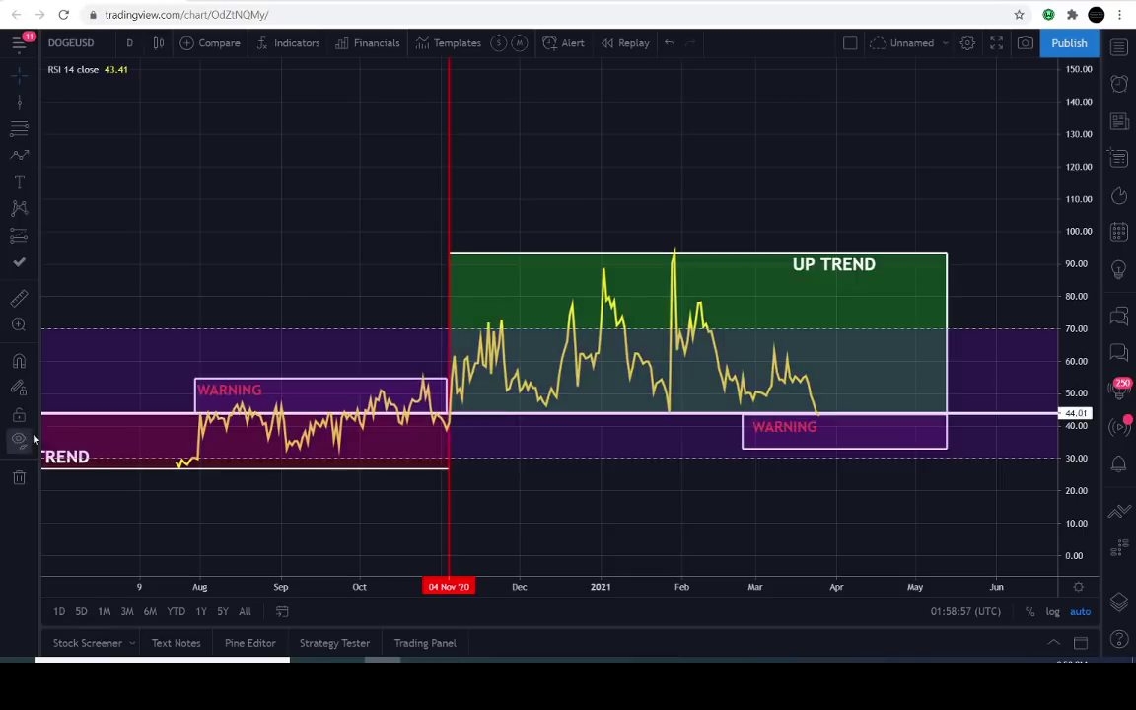
Step: Start temporary paths above the down-trend and up-trend zones and discard them
click(19, 155)
scroll(365, 346, down, 1)
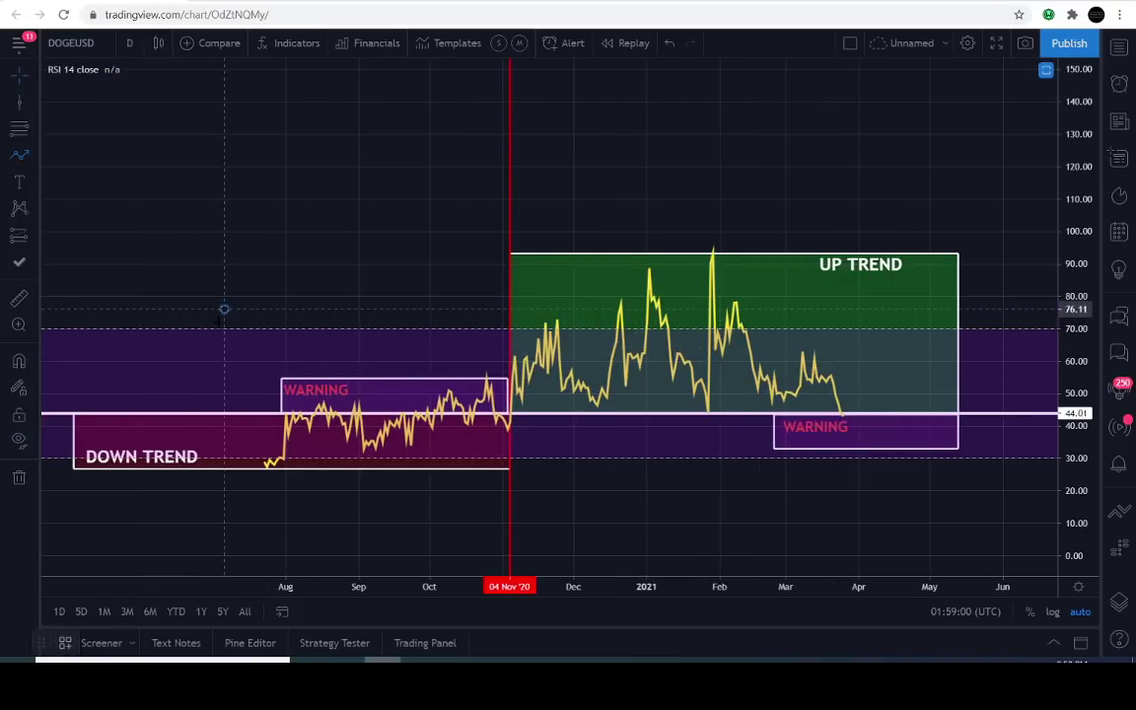
click(225, 311)
key(Escape)
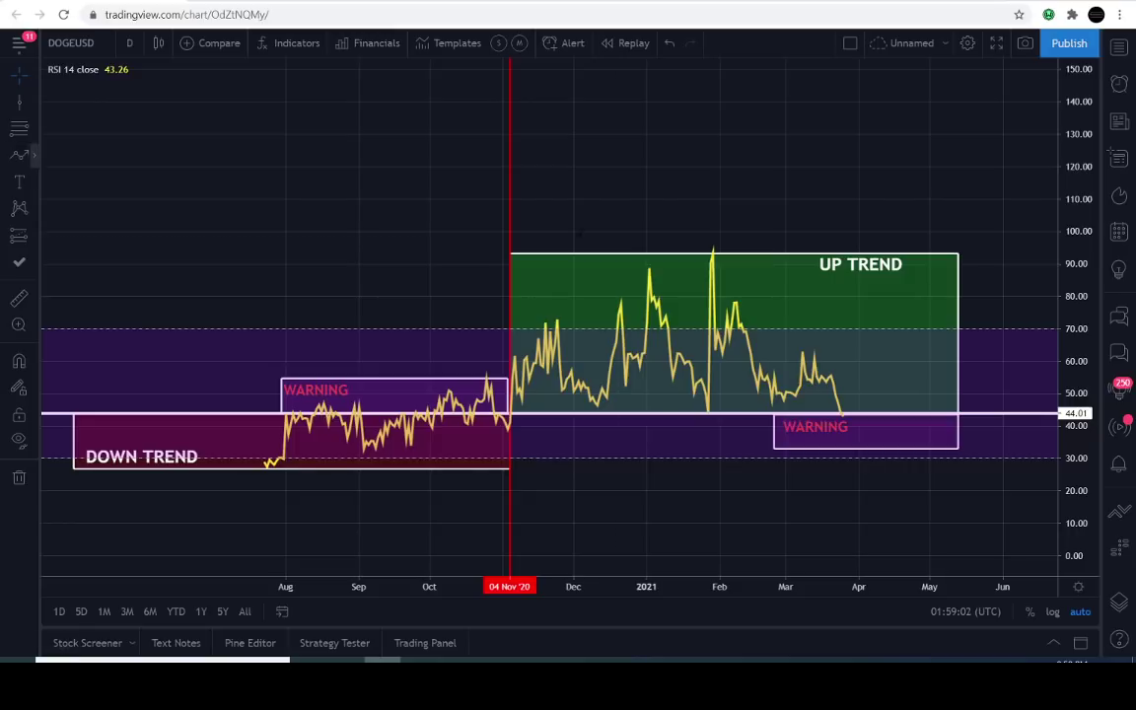
click(18, 155)
click(814, 201)
key(Escape)
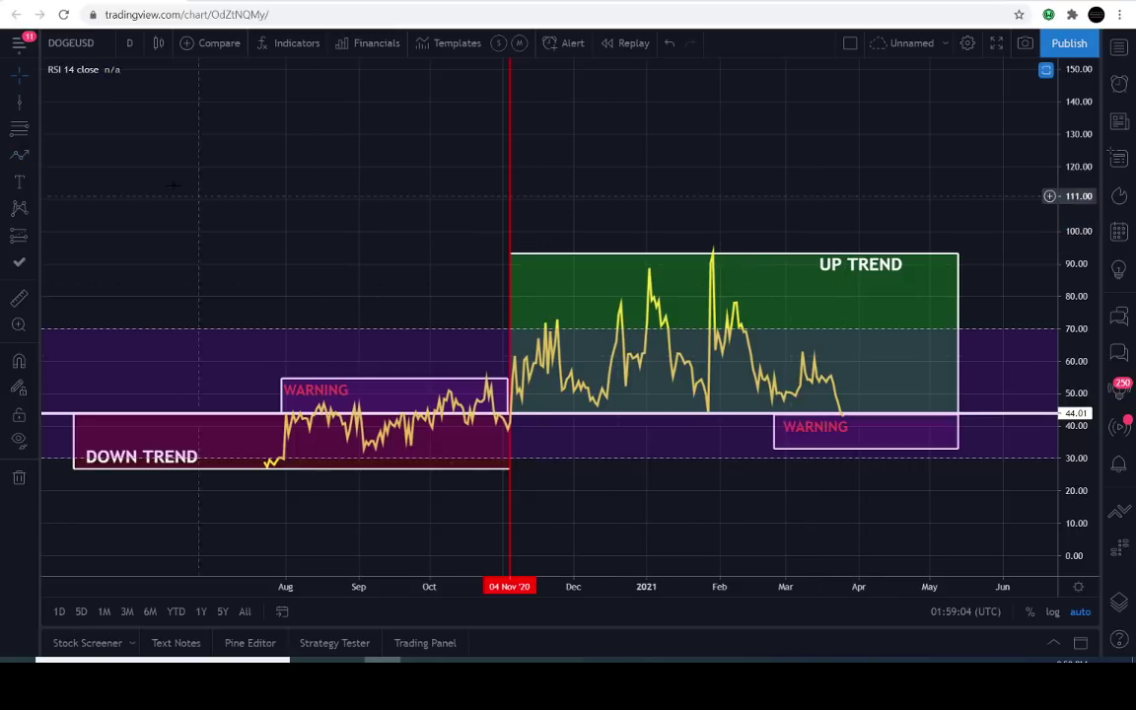
Step: Sketch temporary arrows to the 44.01 RSI line and to the RSI's start on 24 Jul '20, select the line, and discard the arrows
click(19, 155)
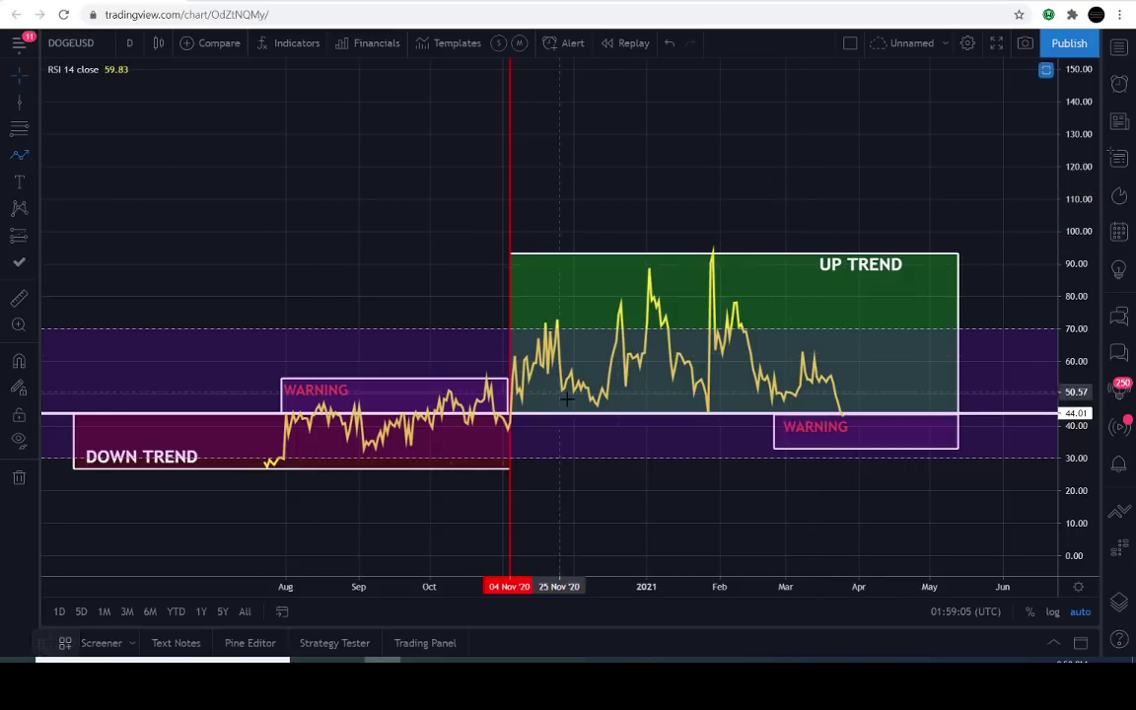
click(580, 498)
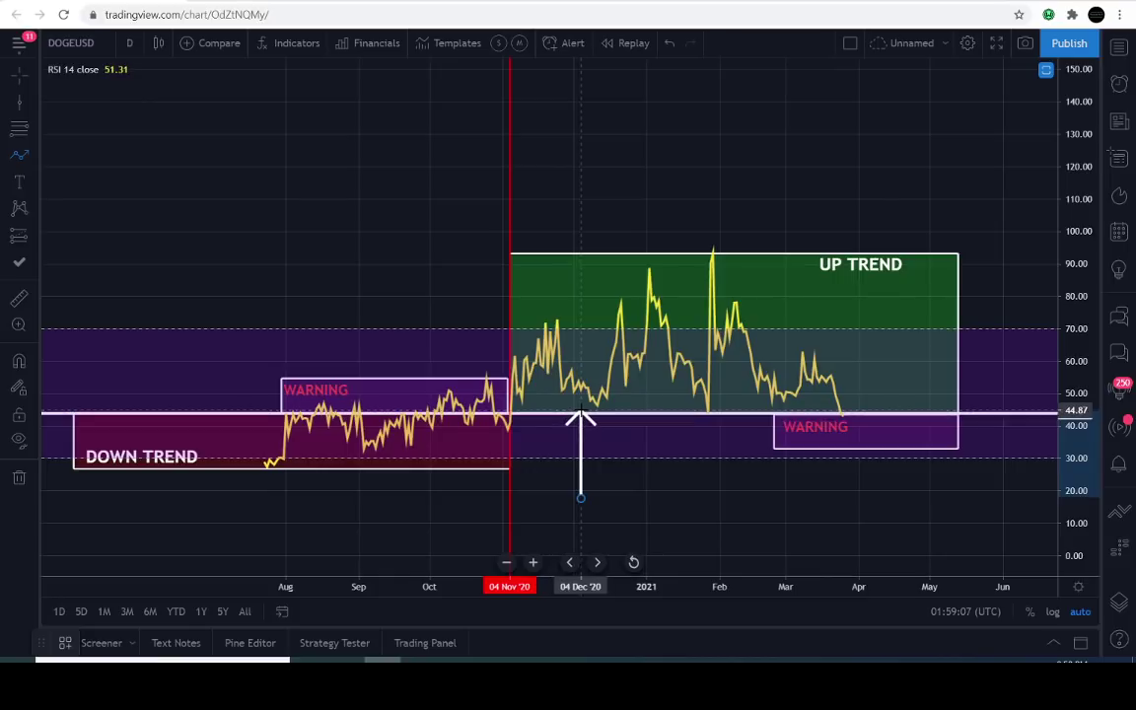
key(Escape)
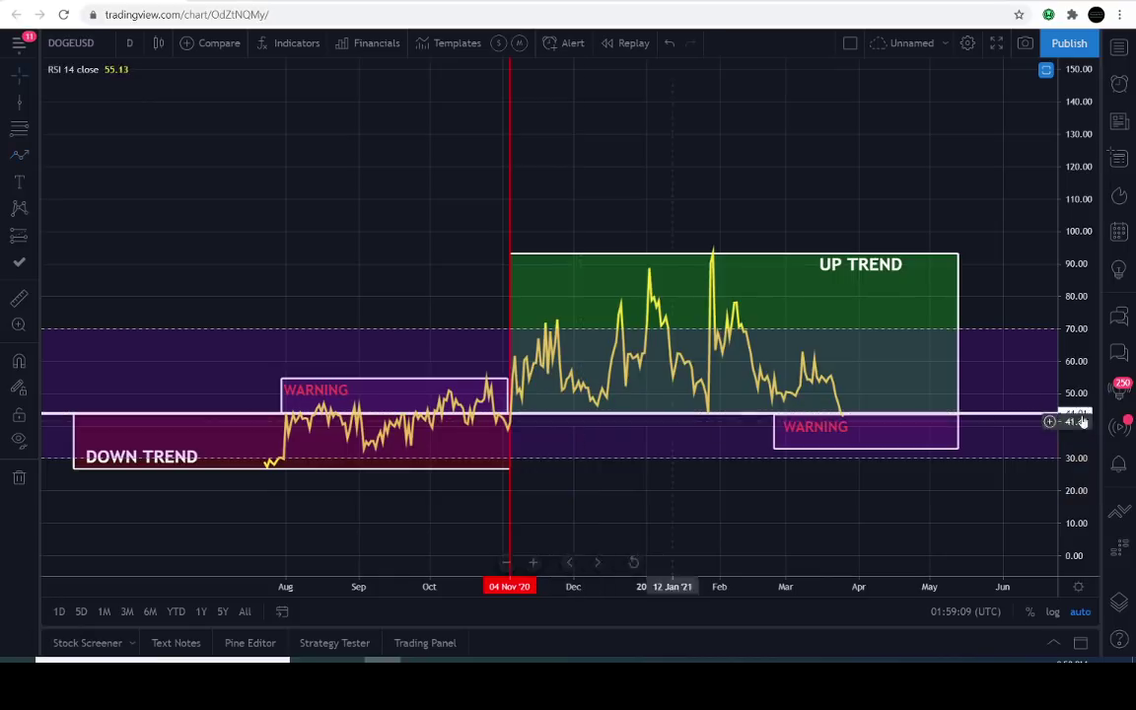
click(998, 415)
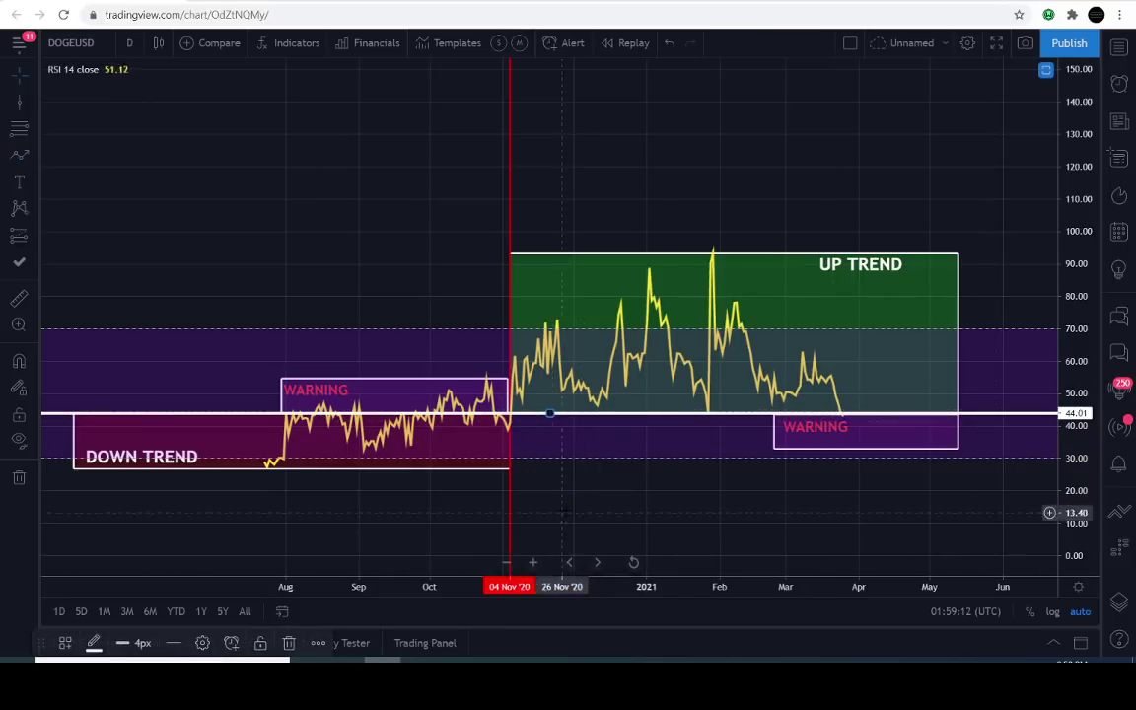
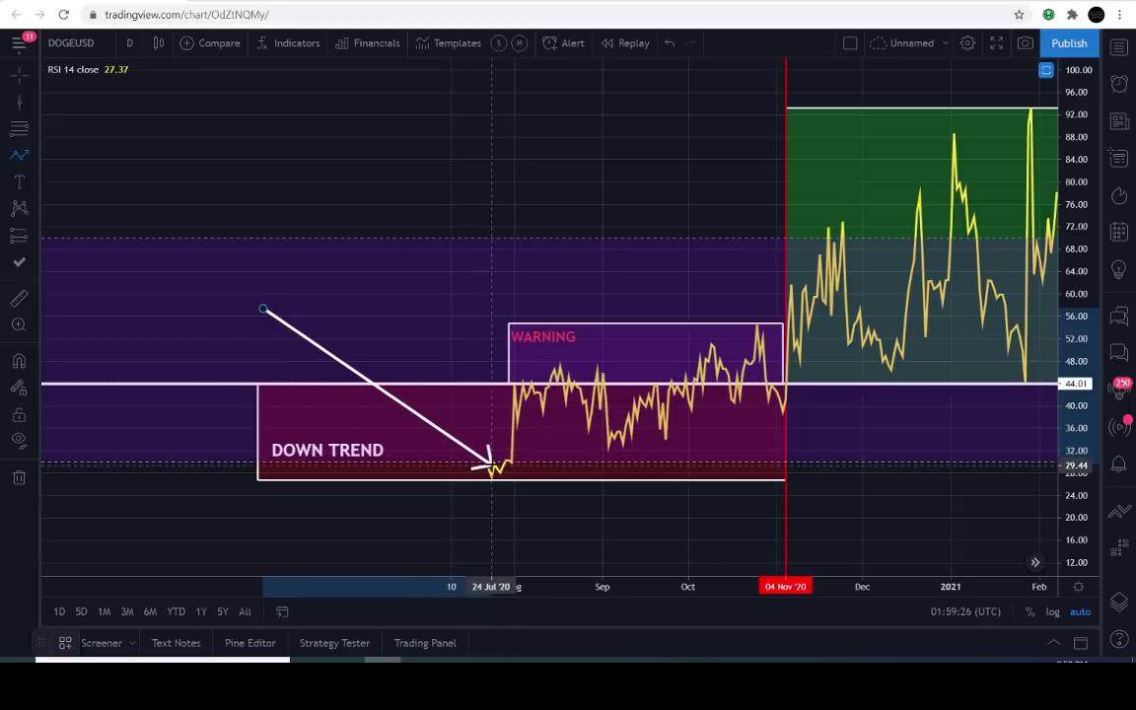
key(Escape)
Step: Trace a temporary zigzag path along the RSI through the DOWN TREND and WARNING zones from late July to early November 2020 and discard it
drag(405, 356, 307, 351)
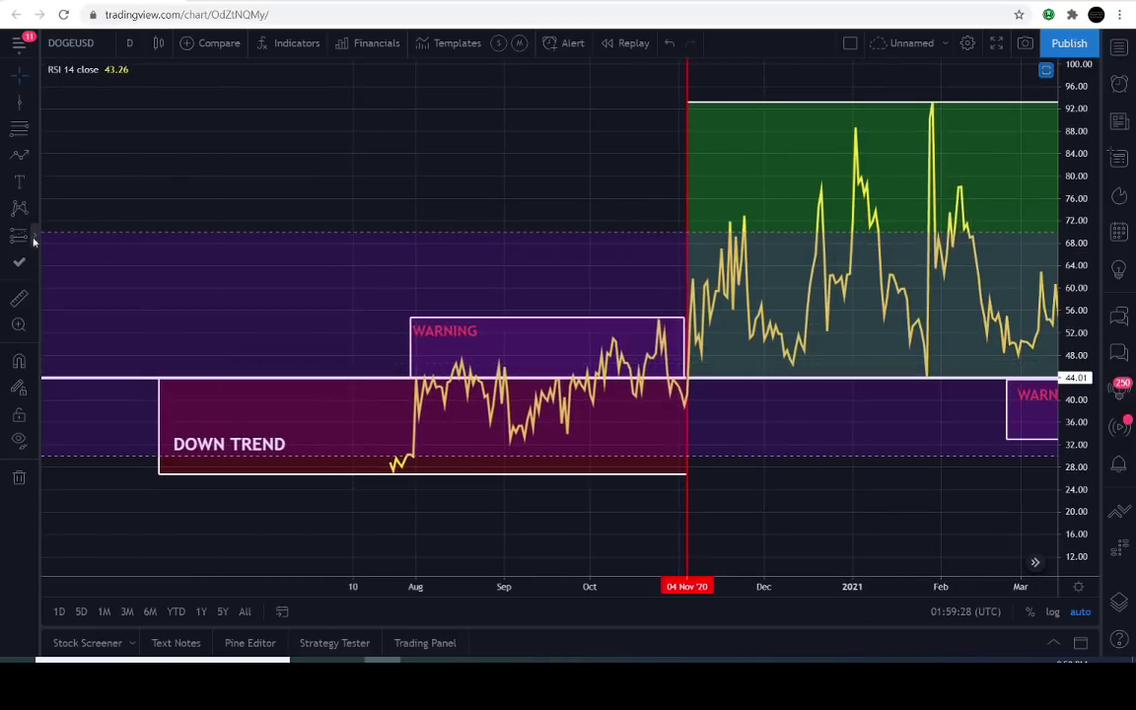
click(19, 156)
drag(402, 472, 412, 373)
click(412, 371)
click(435, 367)
click(473, 409)
click(477, 368)
click(493, 433)
click(504, 368)
click(512, 438)
click(546, 392)
click(568, 433)
click(575, 365)
click(602, 346)
click(609, 387)
click(621, 339)
click(643, 404)
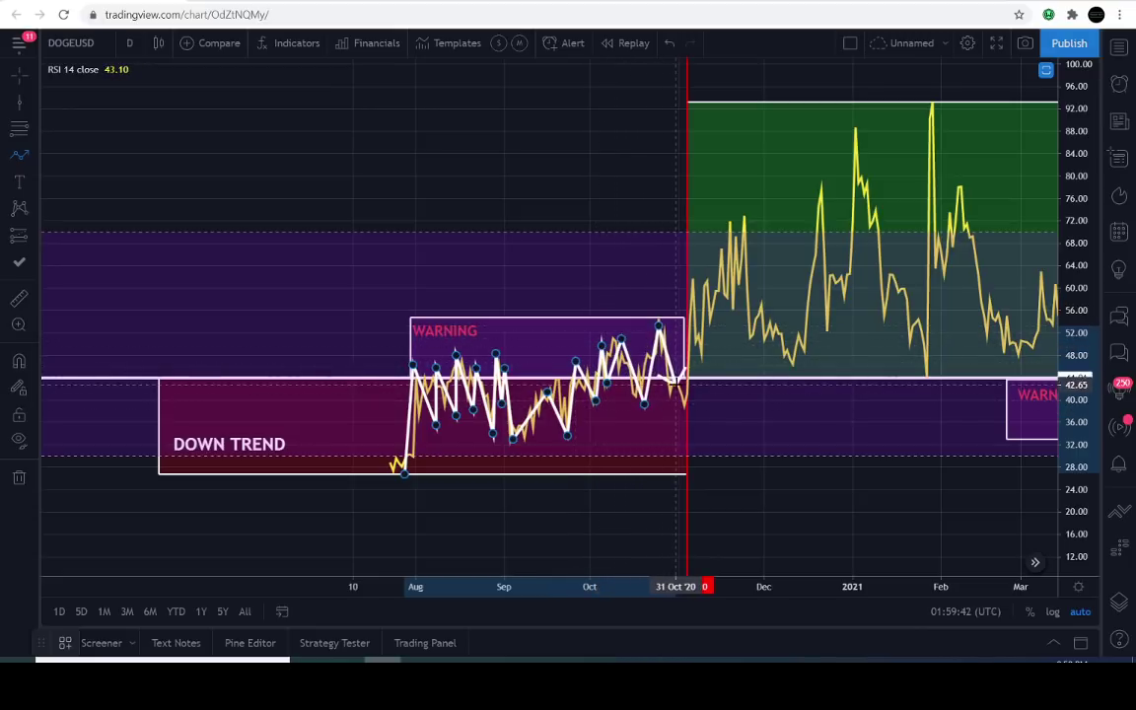
click(676, 406)
click(673, 369)
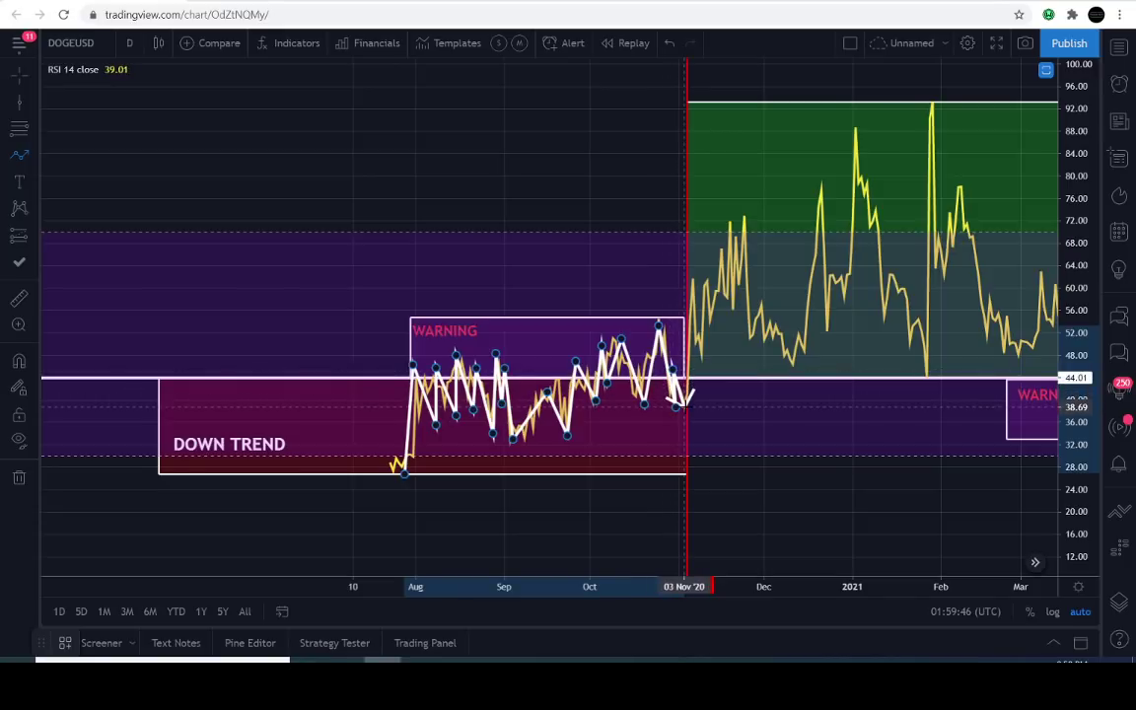
click(688, 417)
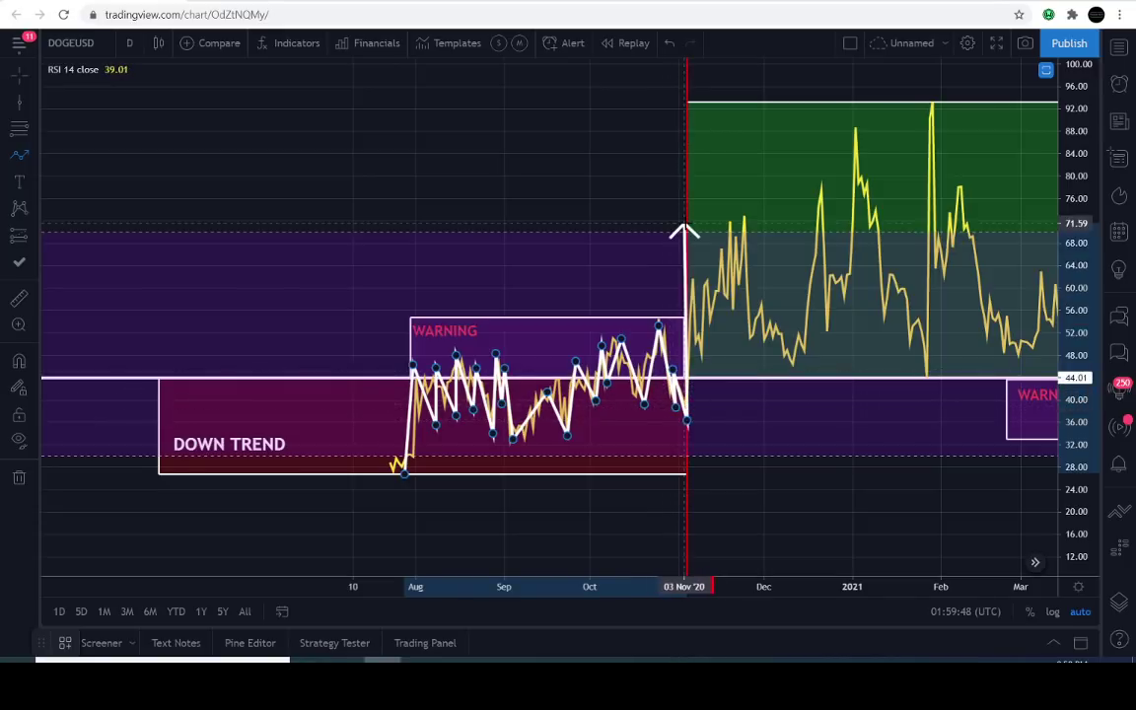
key(Escape)
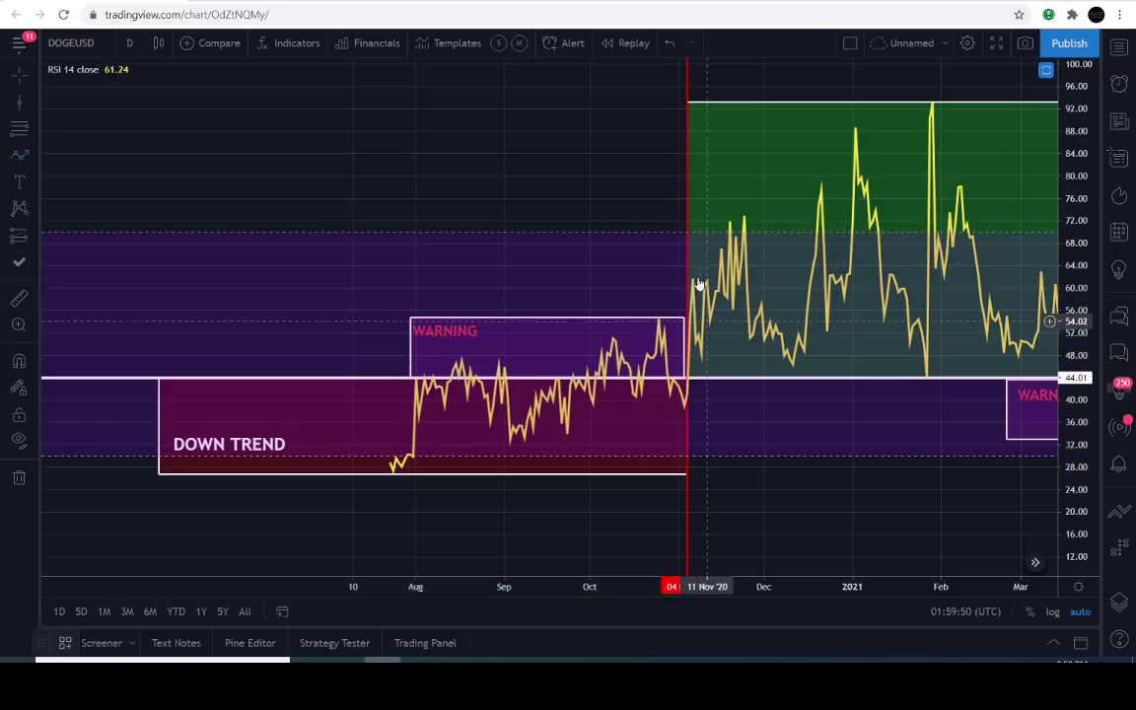
Step: Delete the red vertical line at 04 Nov '20
click(688, 84)
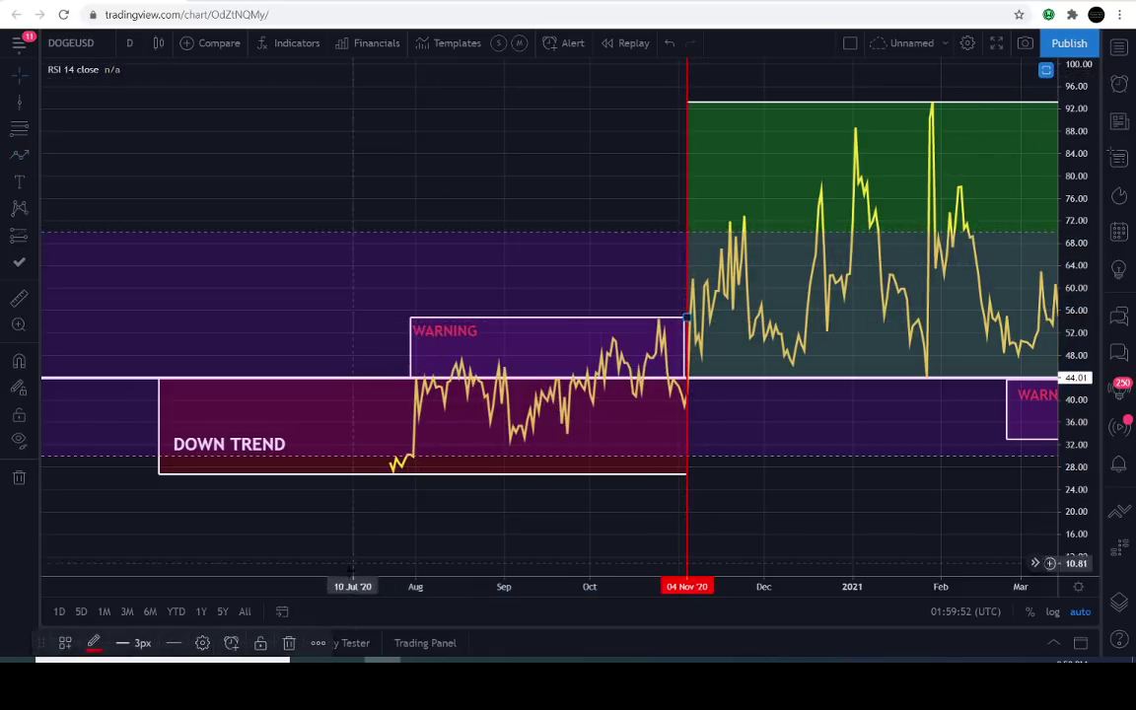
click(288, 642)
Step: Trace a temporary zigzag path along the RSI through the UP TREND zone from early November 2020 to February 2021 and discard it
drag(724, 409, 613, 439)
click(20, 154)
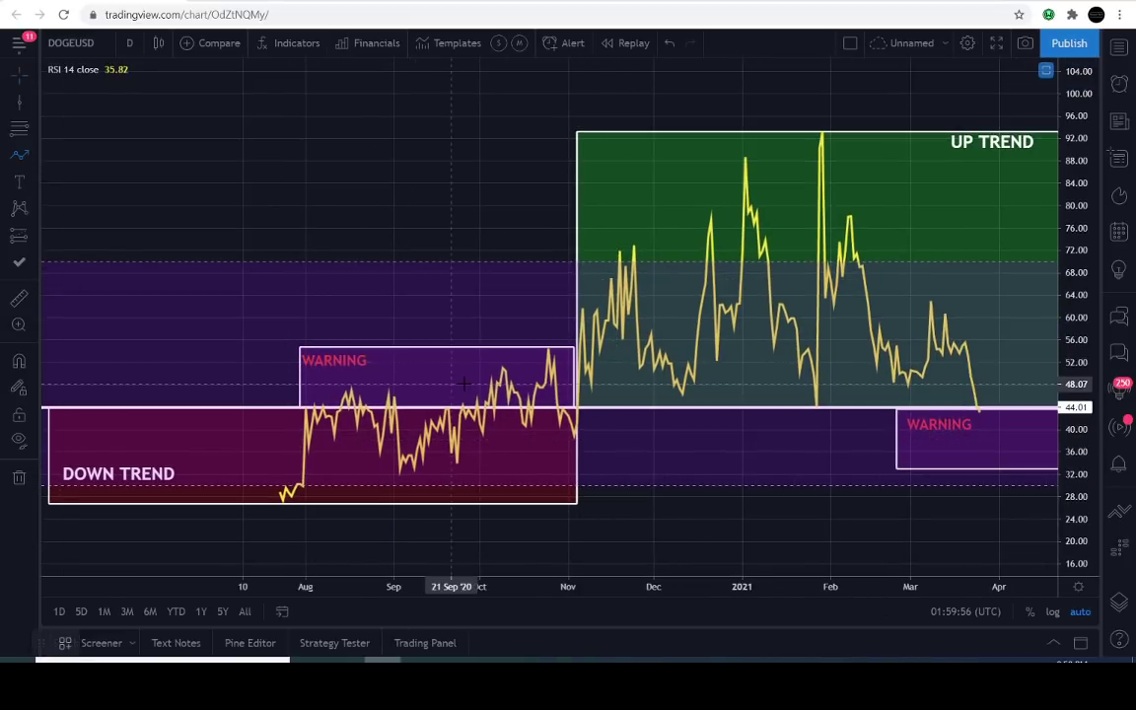
click(588, 394)
click(611, 262)
click(620, 340)
click(629, 241)
click(643, 371)
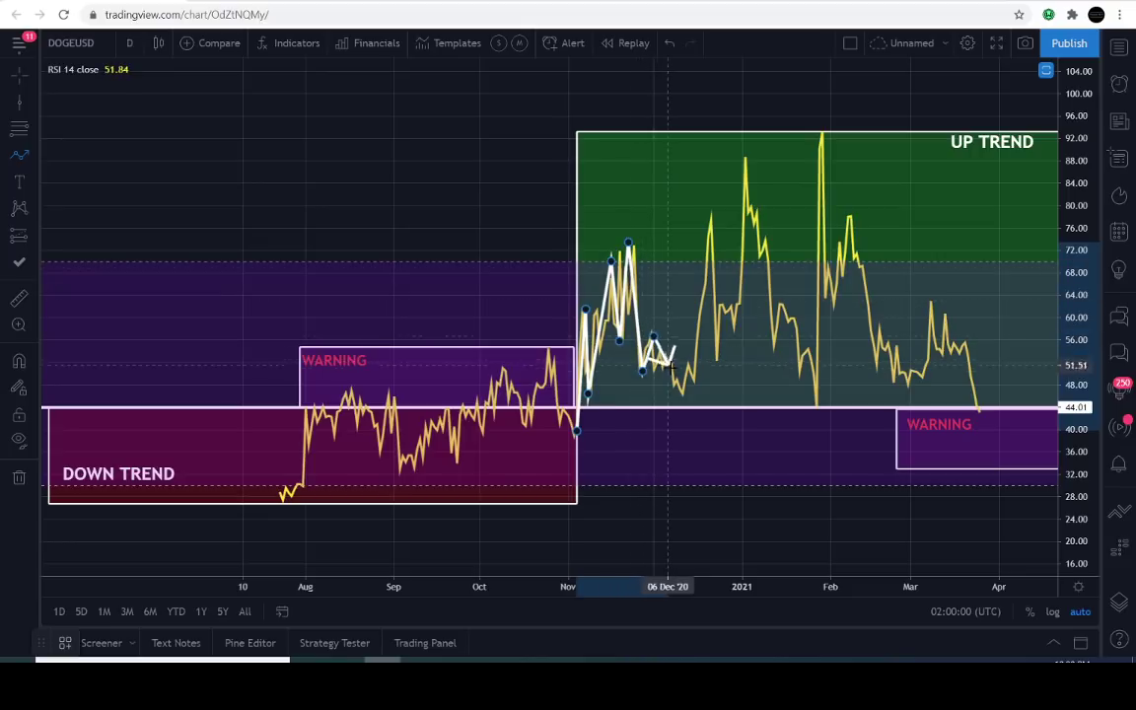
click(680, 398)
click(716, 227)
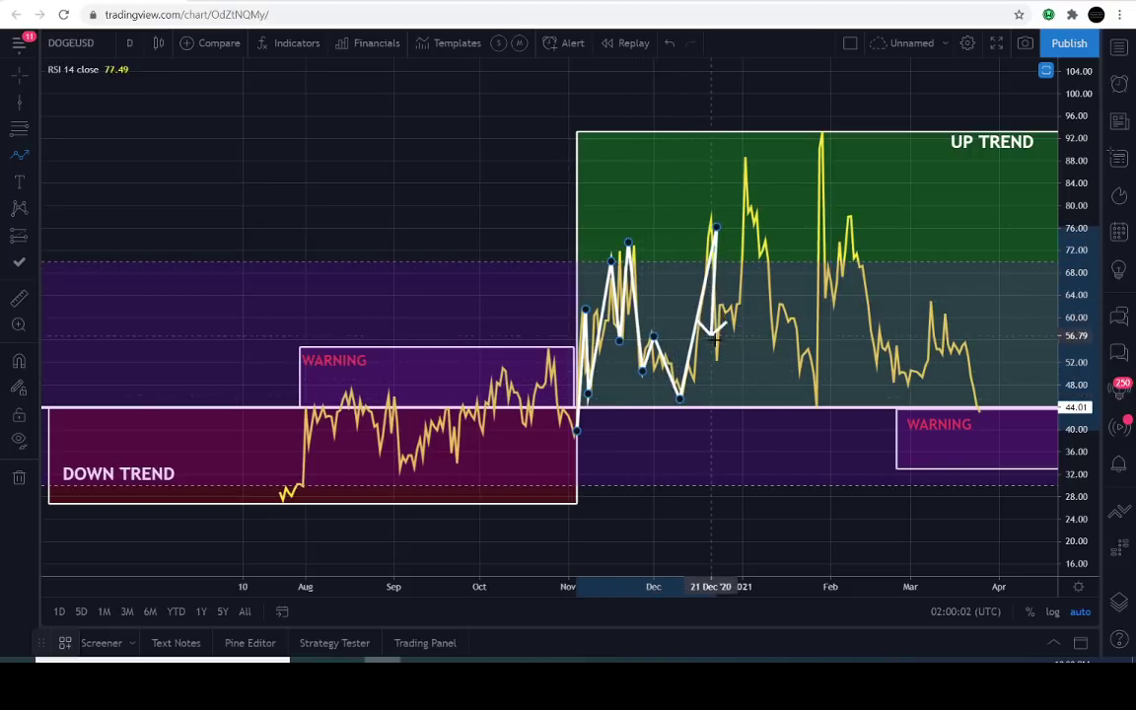
click(719, 347)
click(745, 175)
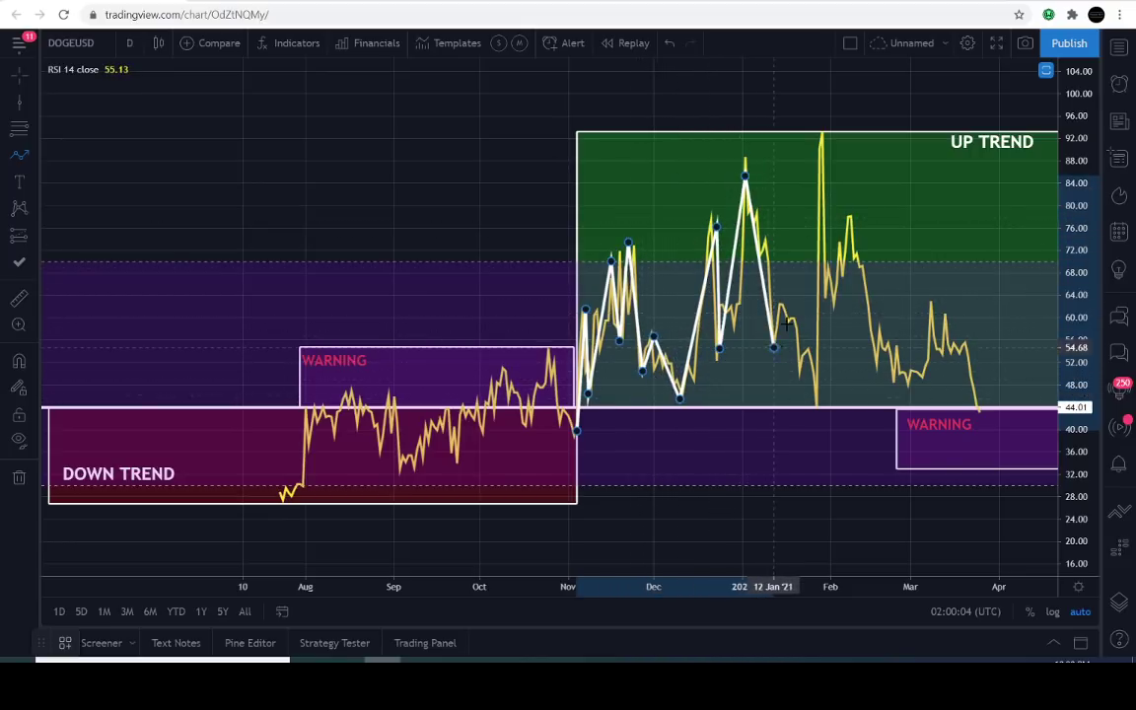
click(793, 300)
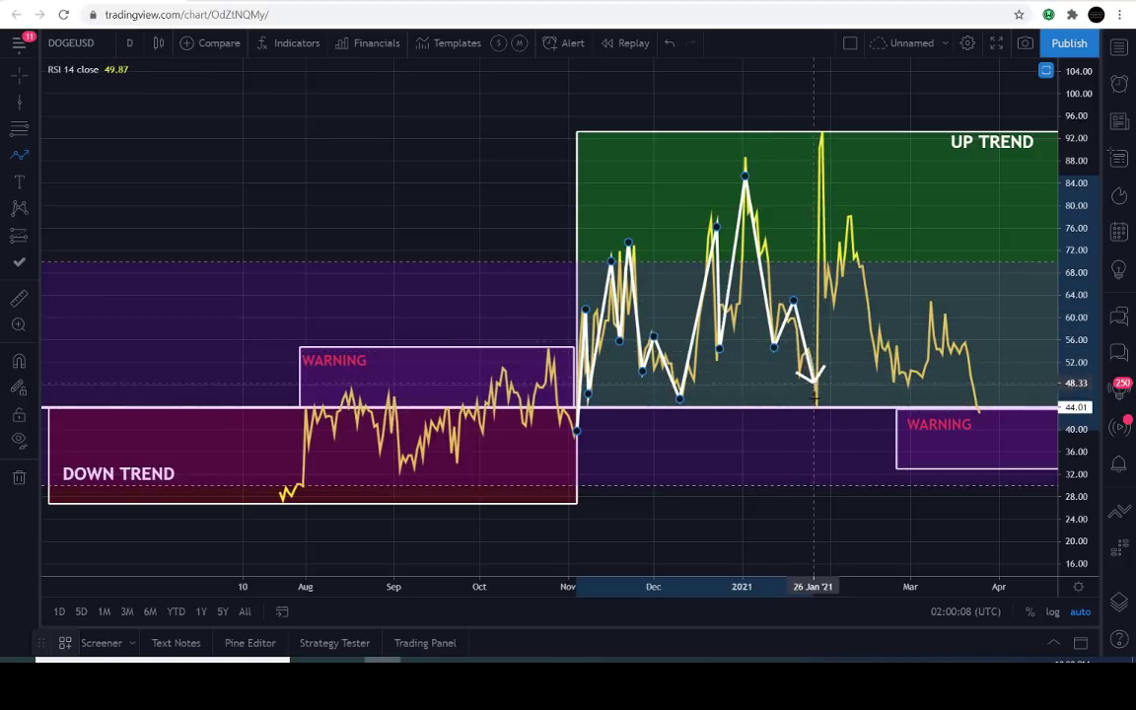
click(819, 406)
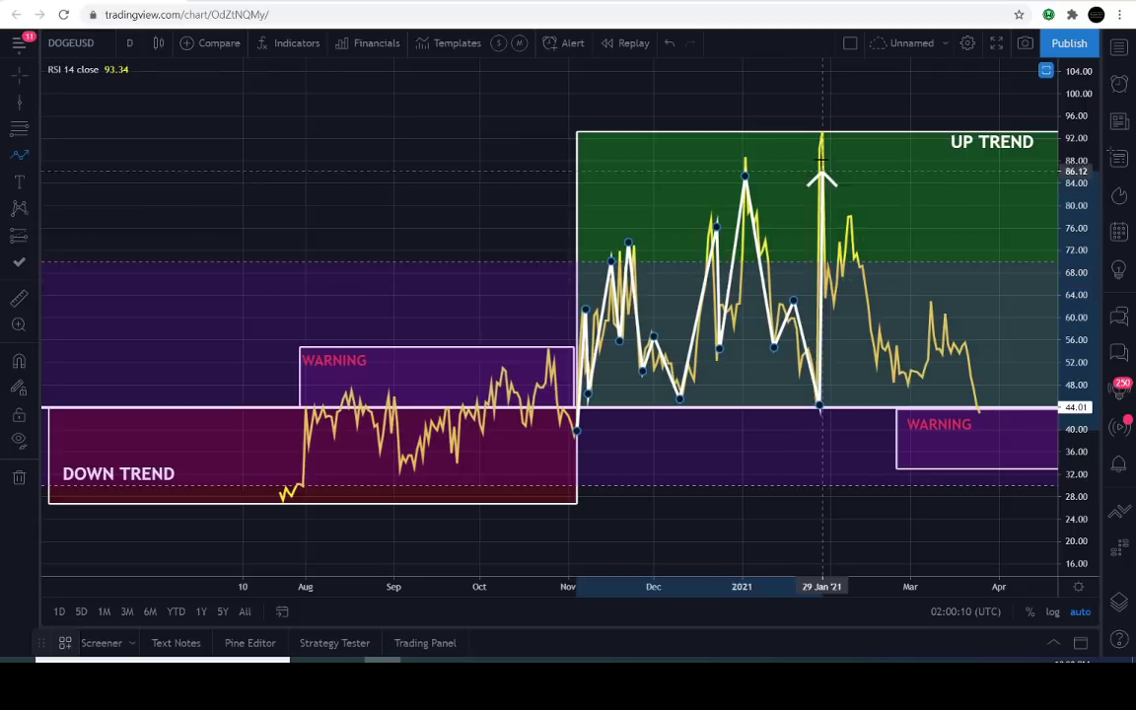
click(822, 137)
click(834, 294)
click(856, 229)
key(Escape)
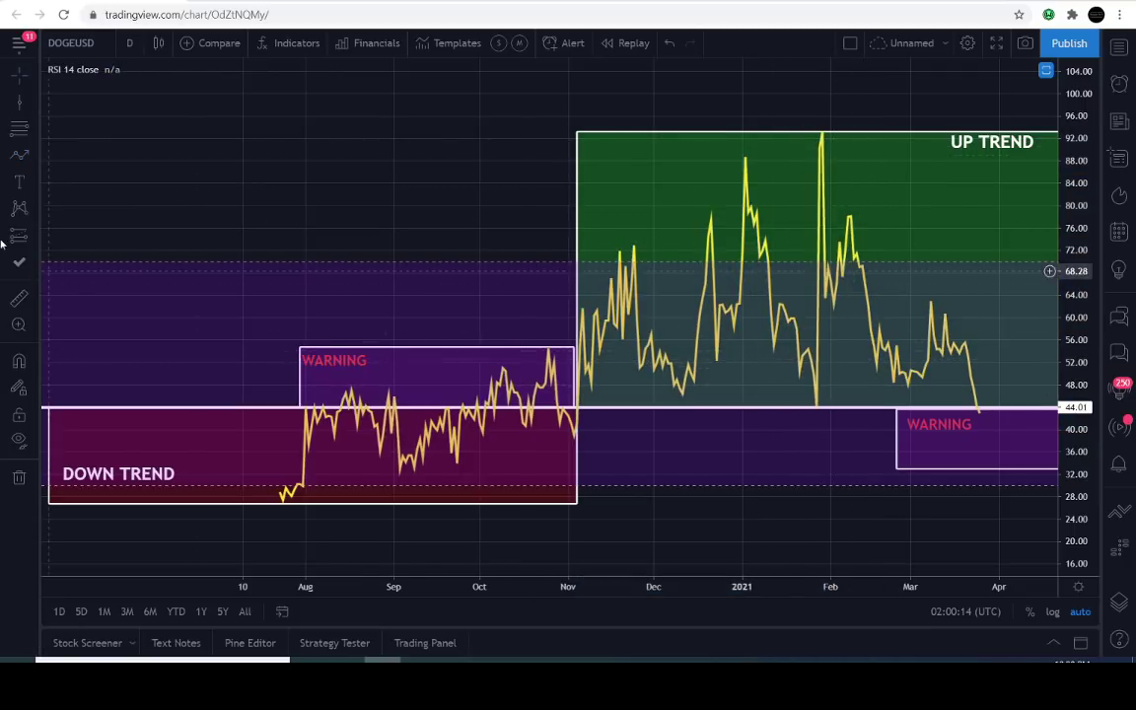
Step: Circle the WARNING zone above the DOWN TREND box with a temporary brush stroke and undo it
click(36, 160)
click(59, 146)
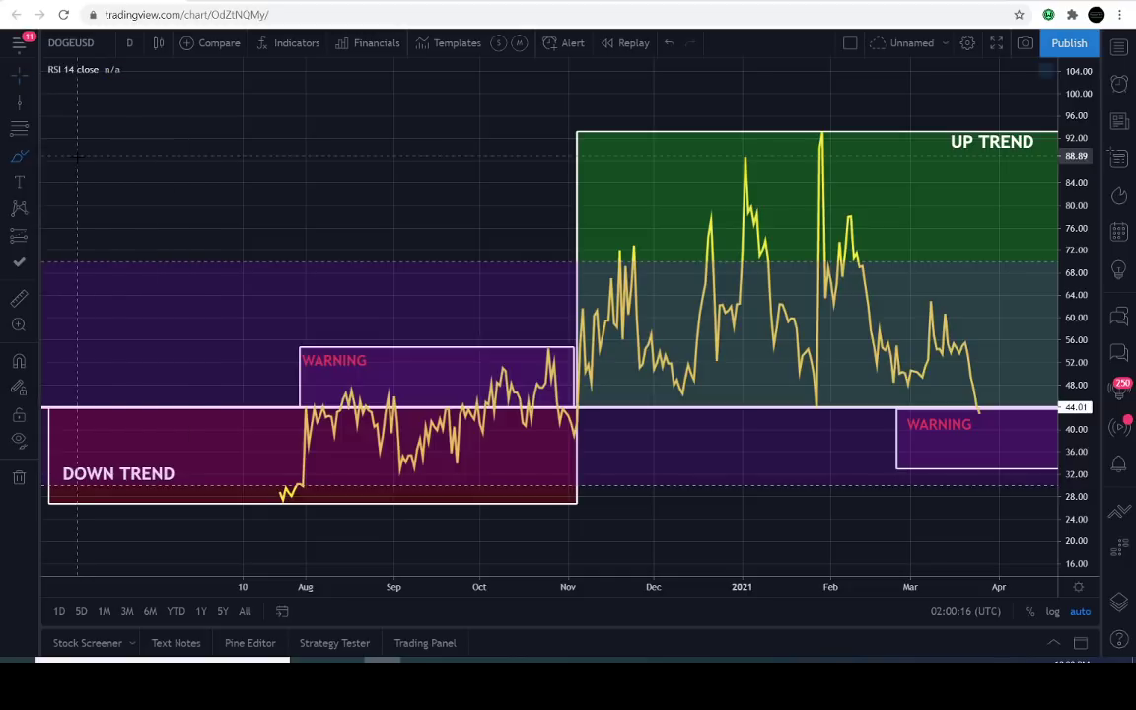
mouse_move(437, 315)
mouse_down()
mouse_move(291, 385)
mouse_move(463, 409)
mouse_move(566, 379)
mouse_up()
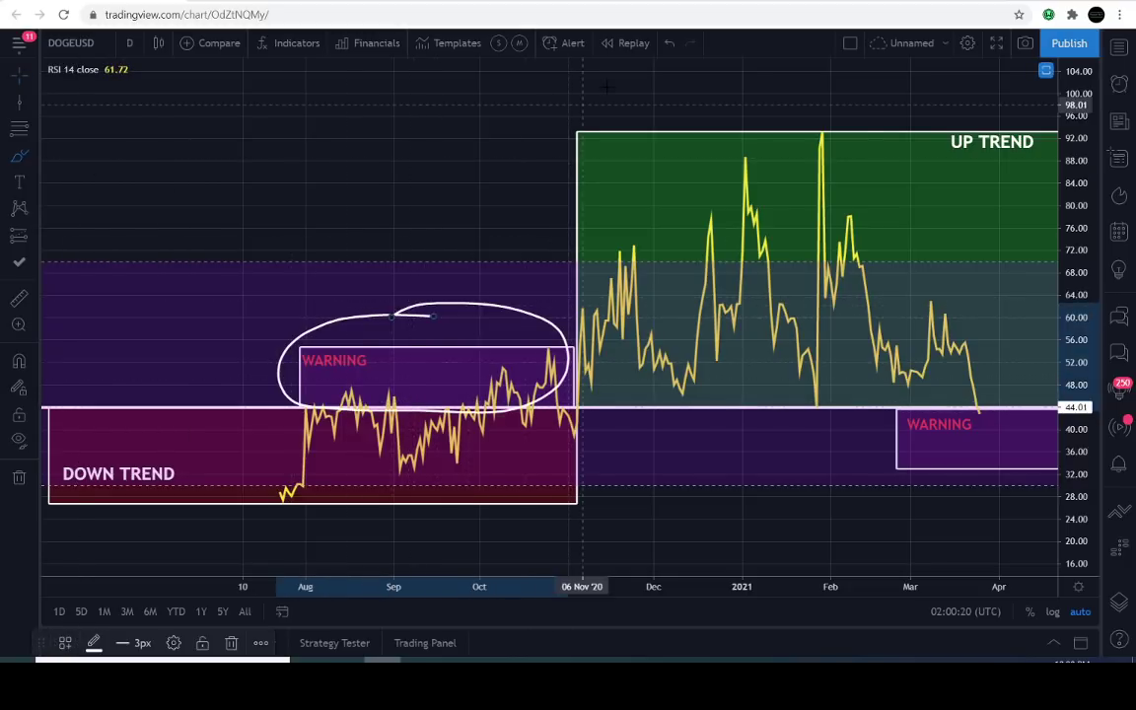
click(669, 43)
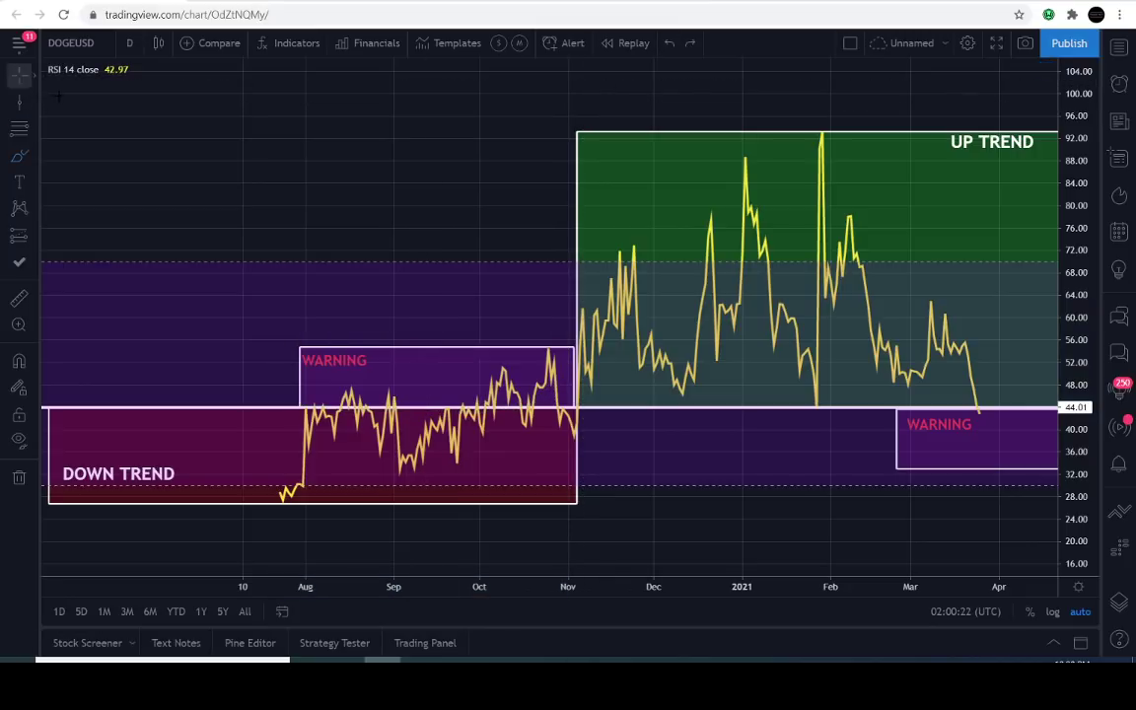
Step: Circle the 2020 WARNING zone and the DOWN TREND and UP TREND labels with temporary brush strokes, and undo all three
click(15, 158)
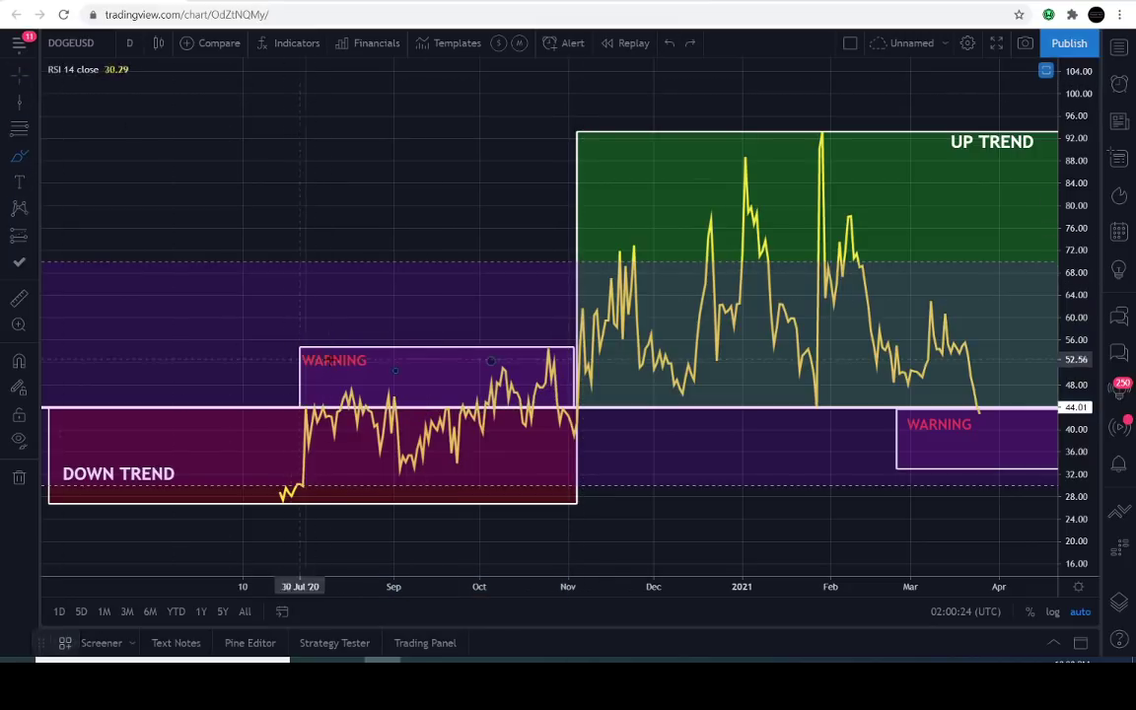
mouse_move(424, 334)
mouse_down()
mouse_move(371, 334)
mouse_move(351, 425)
mouse_move(400, 335)
mouse_up()
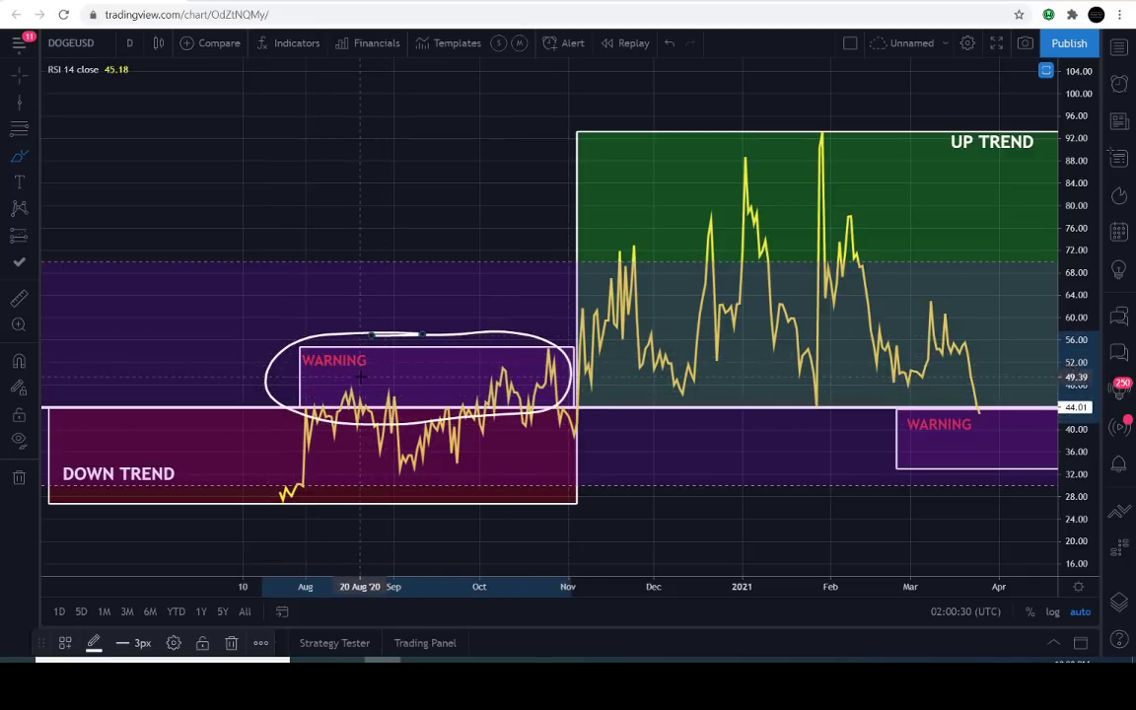
mouse_move(180, 456)
mouse_down()
mouse_move(114, 458)
mouse_move(123, 499)
mouse_up()
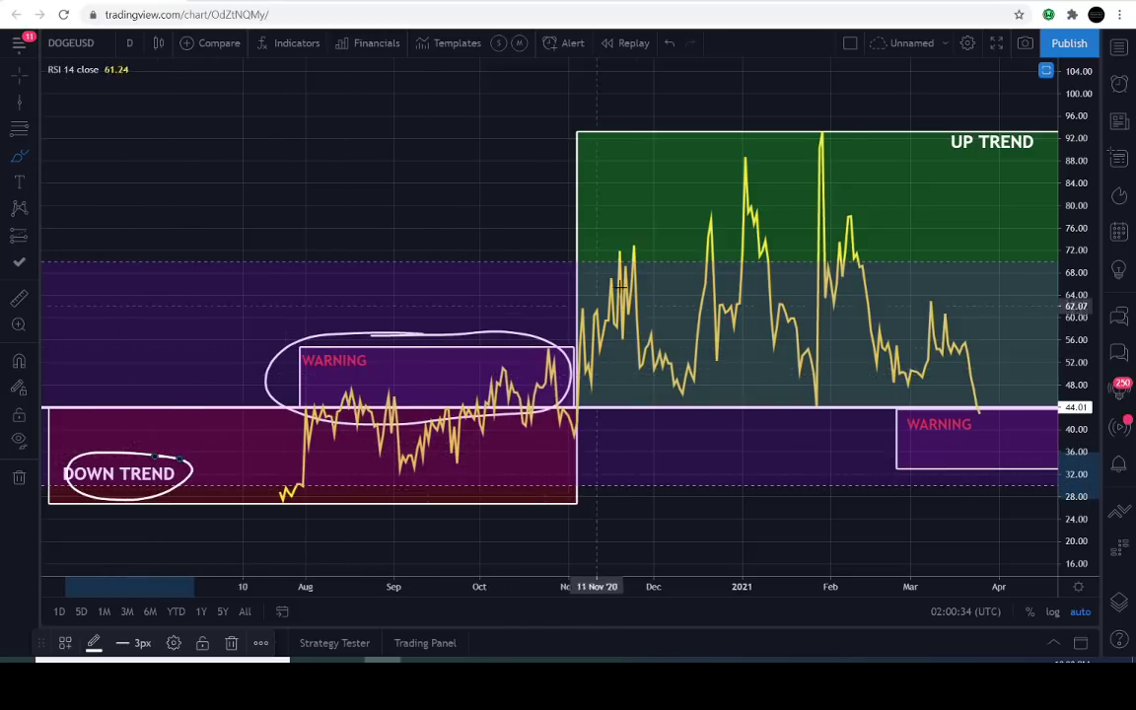
mouse_move(952, 116)
mouse_down()
mouse_move(927, 124)
mouse_move(1026, 163)
mouse_move(943, 120)
mouse_up()
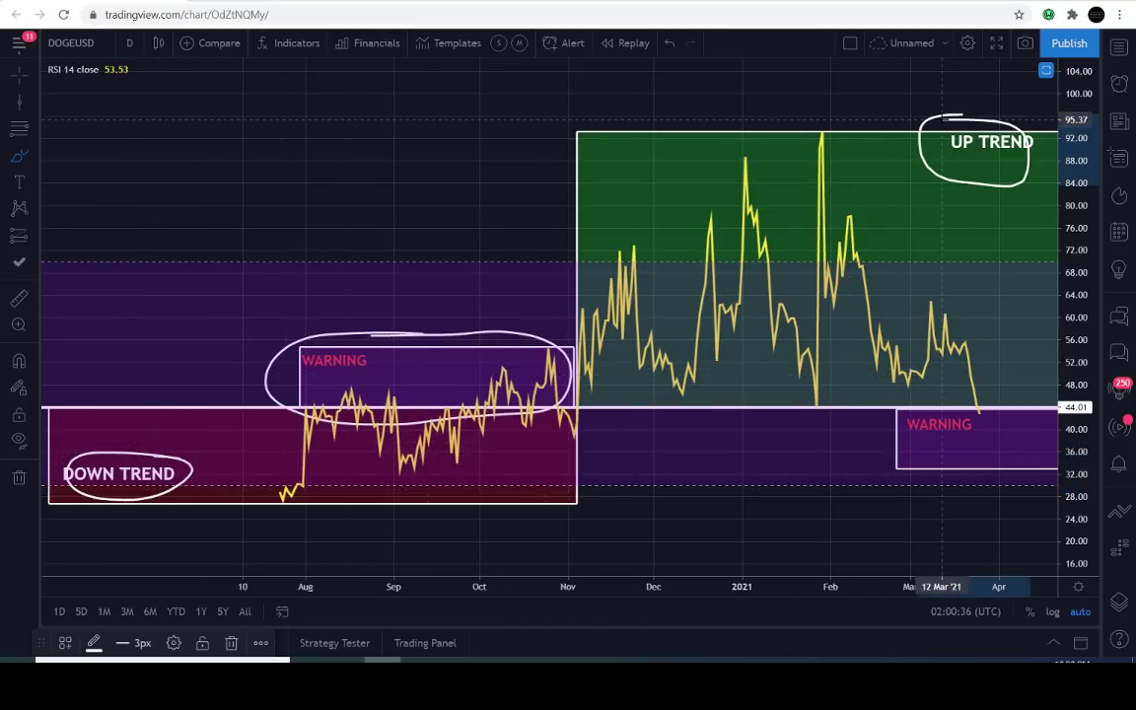
click(670, 43)
click(670, 43)
click(669, 44)
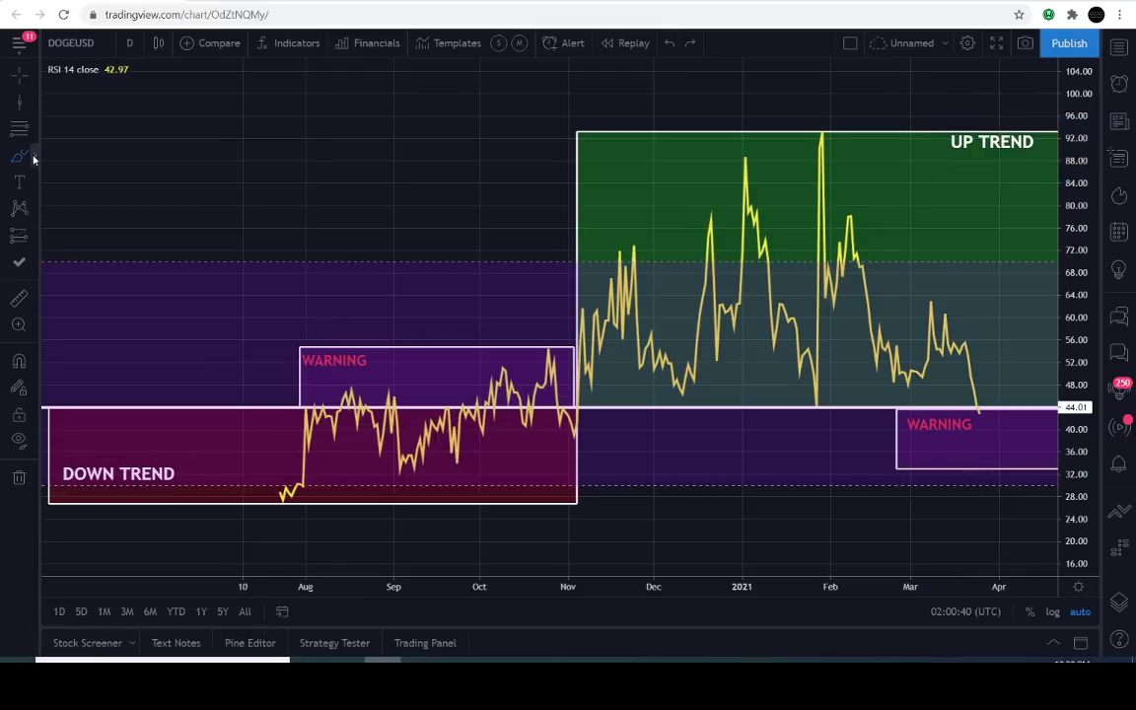
Step: Draw a temporary brush mark over the UP TREND zone around the turn of 2020 to 2021 and undo it
click(33, 159)
click(54, 160)
mouse_move(774, 164)
mouse_down()
mouse_move(736, 168)
mouse_move(888, 246)
mouse_move(709, 171)
mouse_up()
click(671, 44)
Step: Circle the August to mid-September part of the 2020 WARNING zone with the brush and undo the stroke
click(33, 159)
click(59, 156)
mouse_move(296, 351)
mouse_down()
mouse_move(464, 370)
mouse_move(412, 365)
mouse_up()
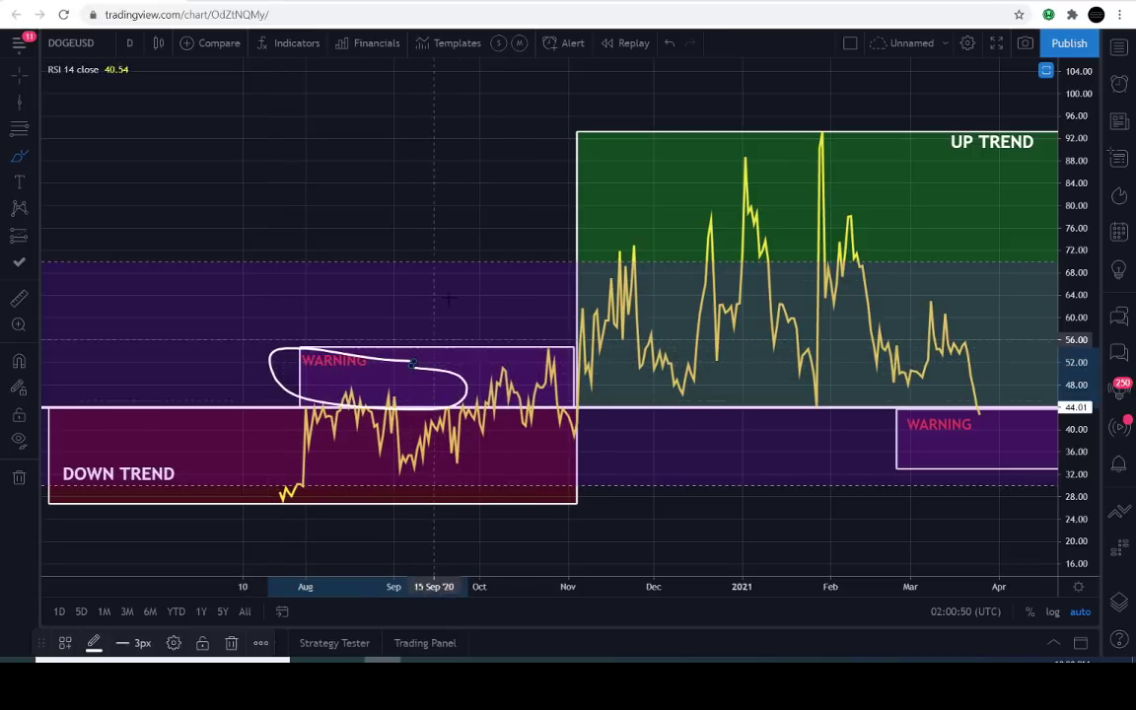
click(671, 43)
Step: Circle the WARNING label below the 44.01 line in March 2021 with a temporary brush stroke and undo it
click(25, 82)
drag(457, 202, 141, 209)
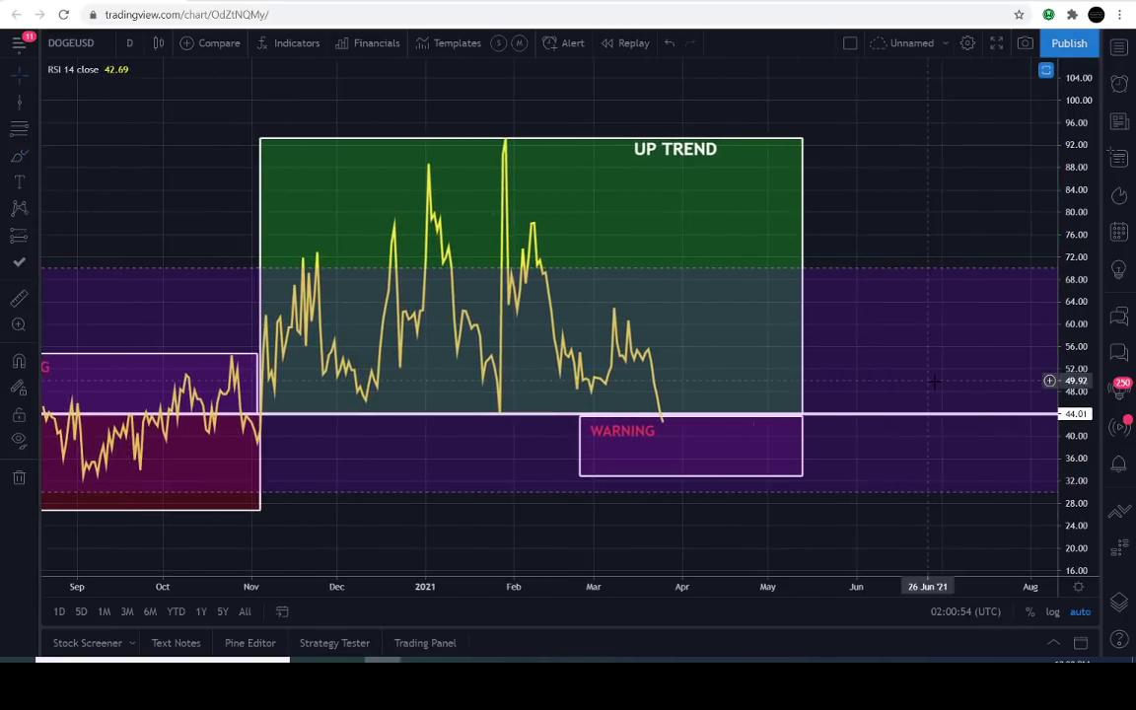
drag(1072, 503, 1065, 391)
drag(900, 387, 947, 252)
scroll(943, 258, up, 3)
drag(918, 384, 944, 368)
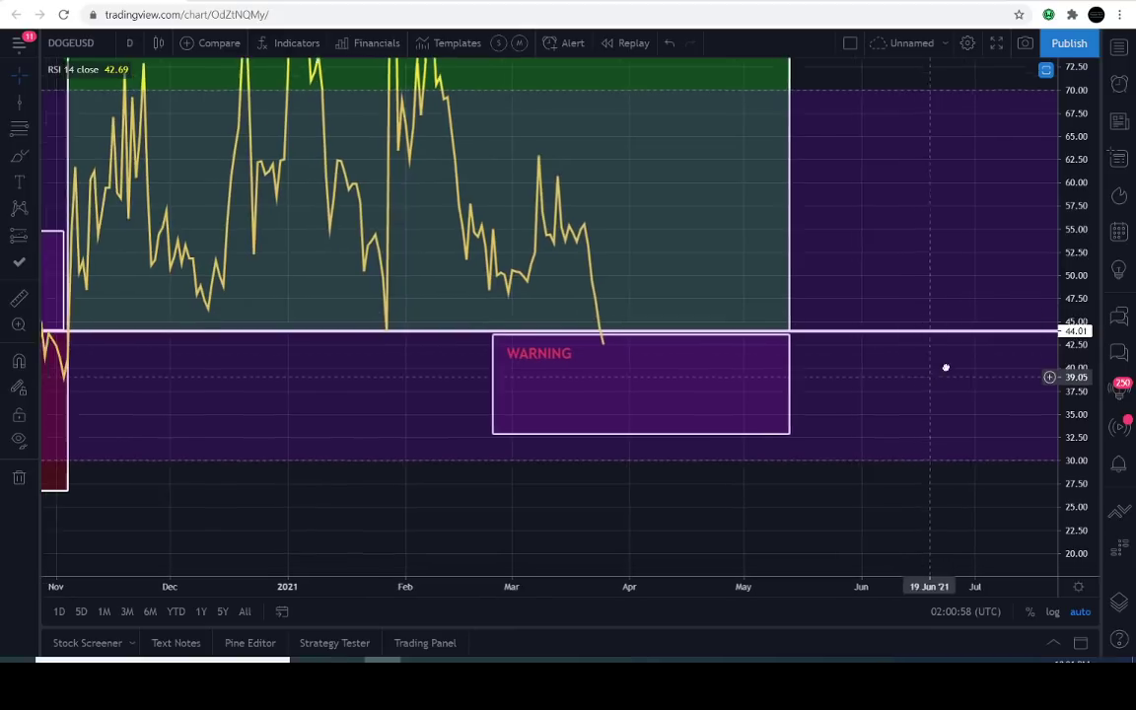
scroll(944, 368, up, 2)
click(12, 156)
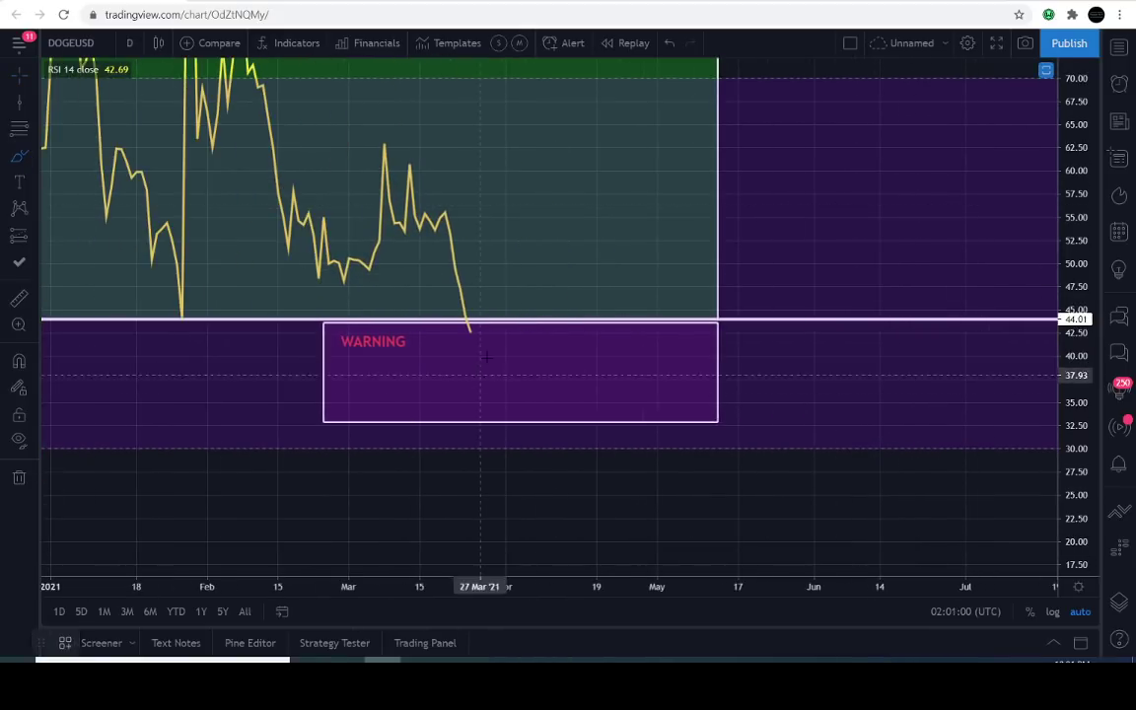
click(470, 330)
drag(399, 323, 491, 365)
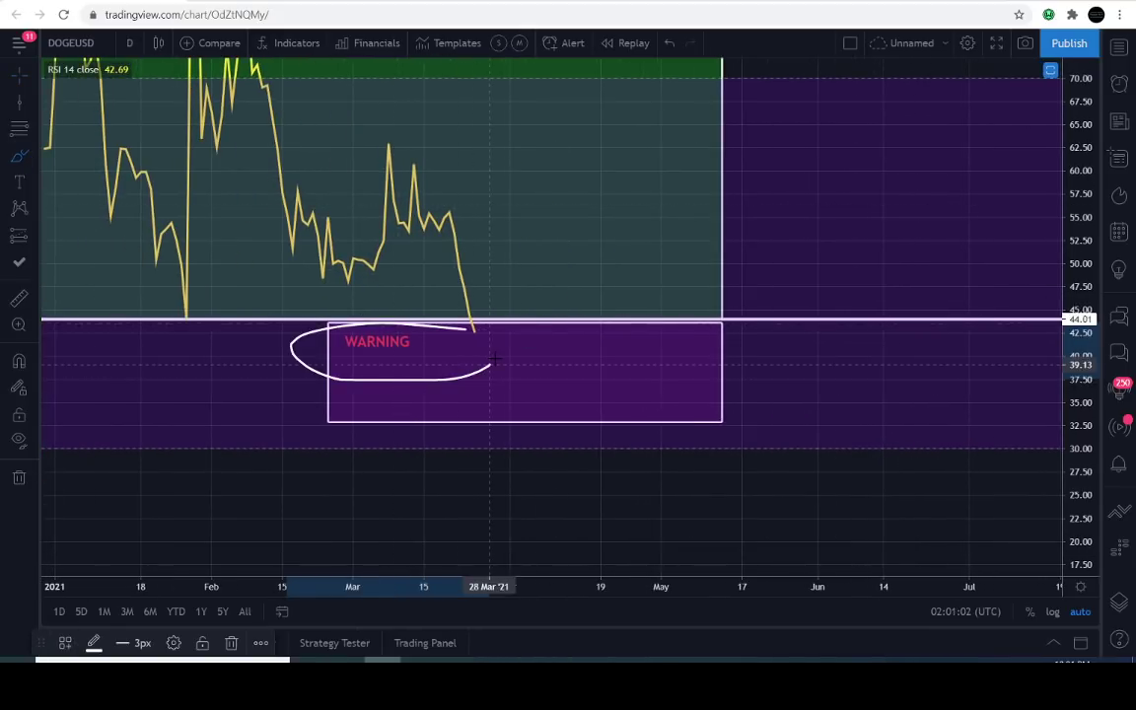
click(667, 43)
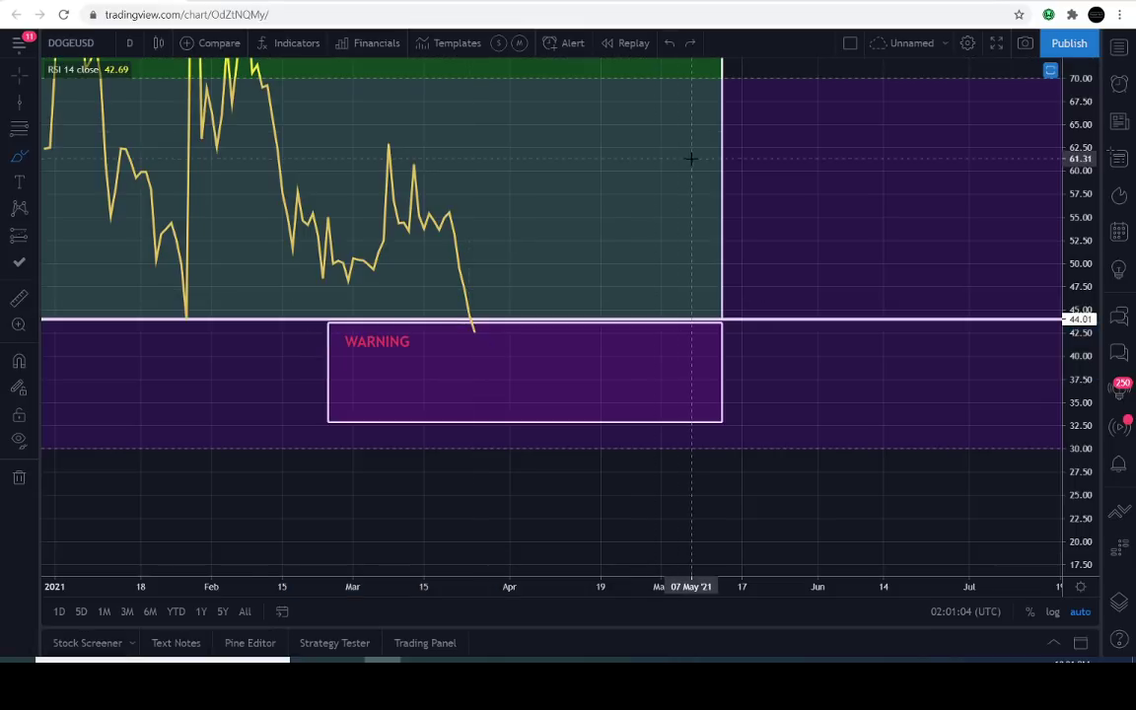
Step: Trace a temporary zigzag path across the 44.01 line at the RSI's latest drop in late March 2021 and discard it
scroll(690, 158, down, 3)
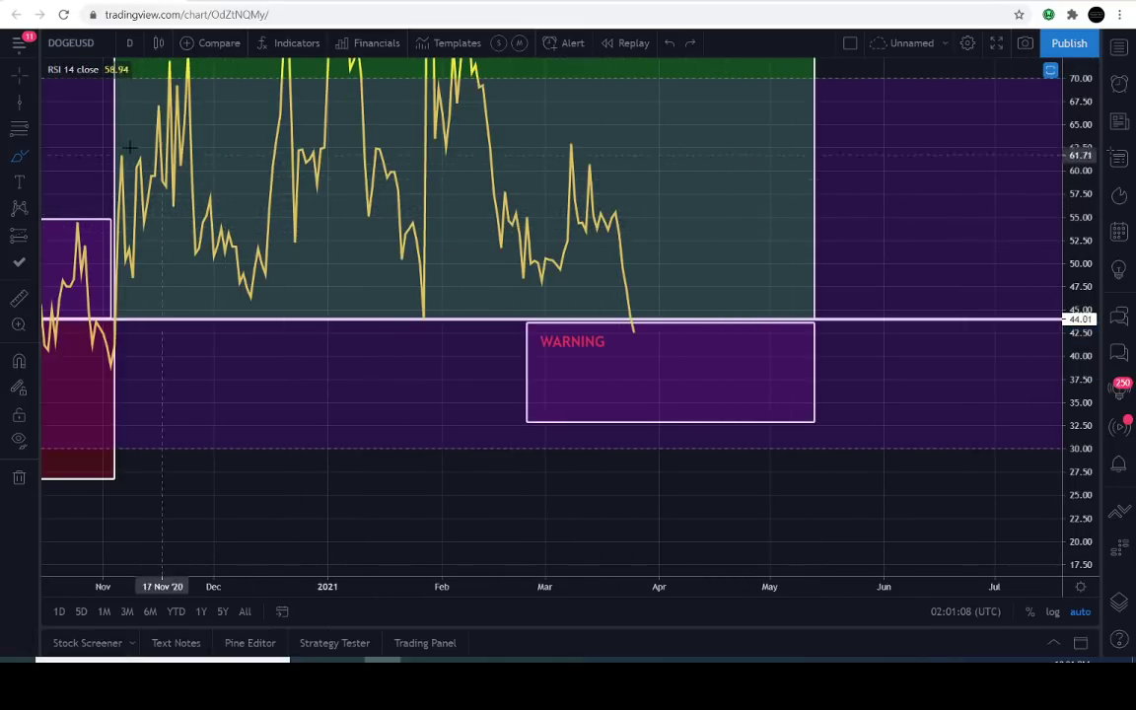
click(33, 158)
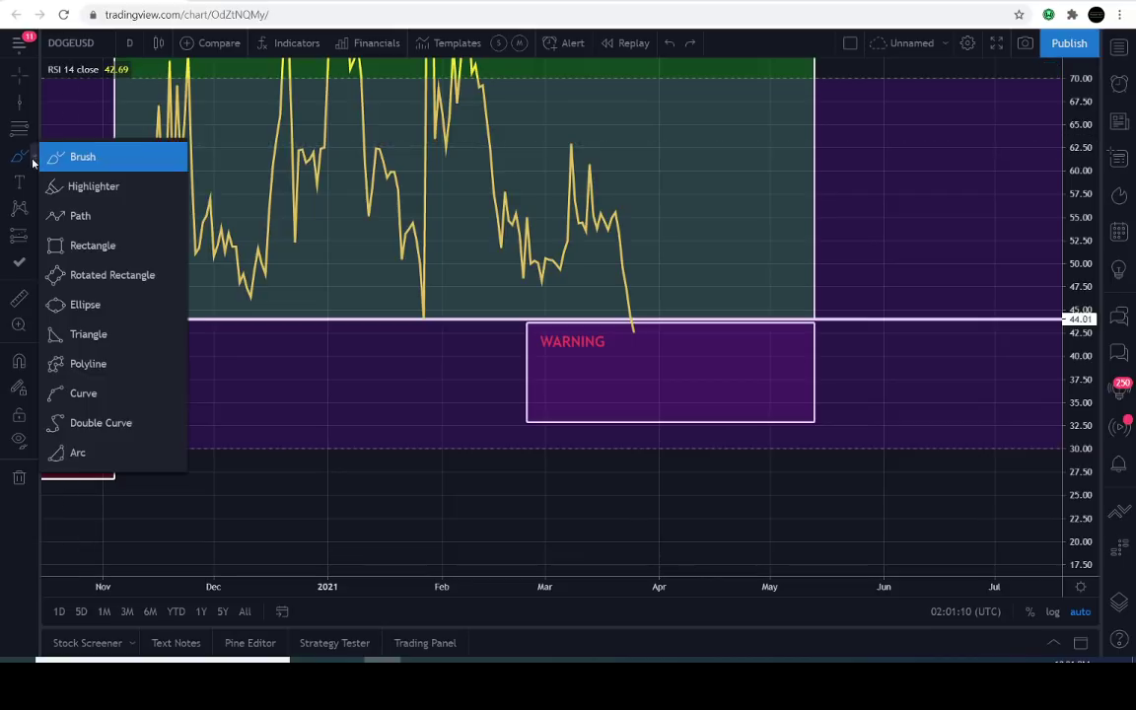
click(83, 187)
drag(621, 257, 638, 367)
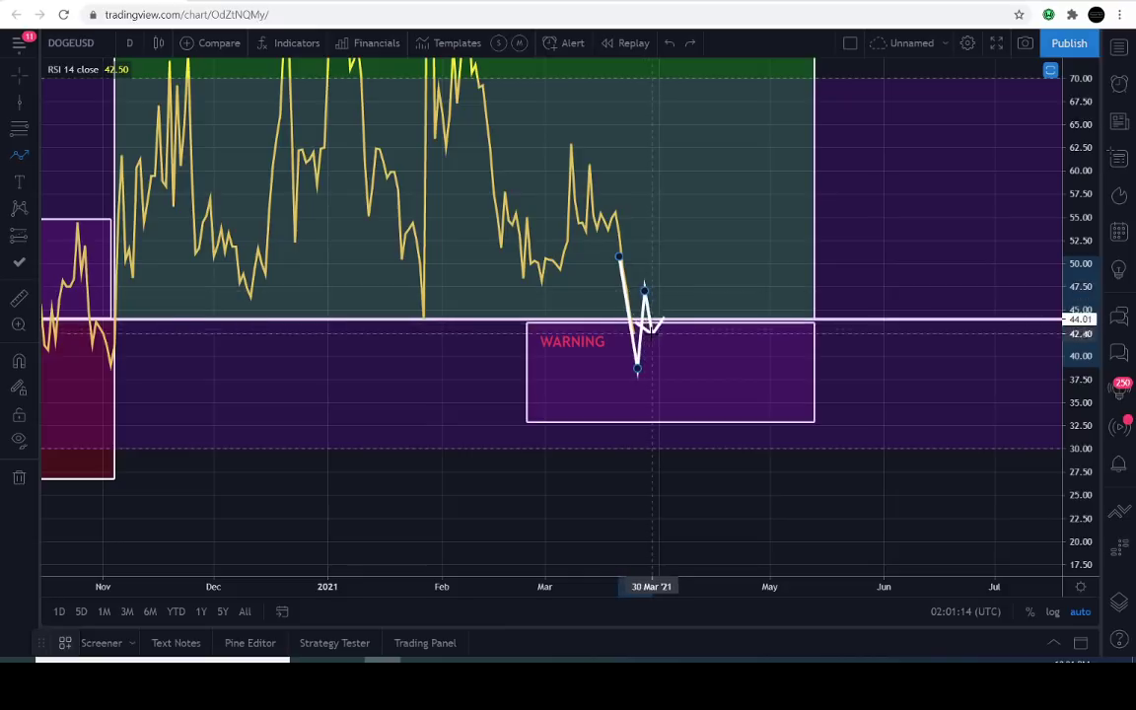
key(Escape)
Step: Restore the Dogecoin price chart above the RSI pane, showing the RSI from August 2020 onward
drag(245, 202, 639, 212)
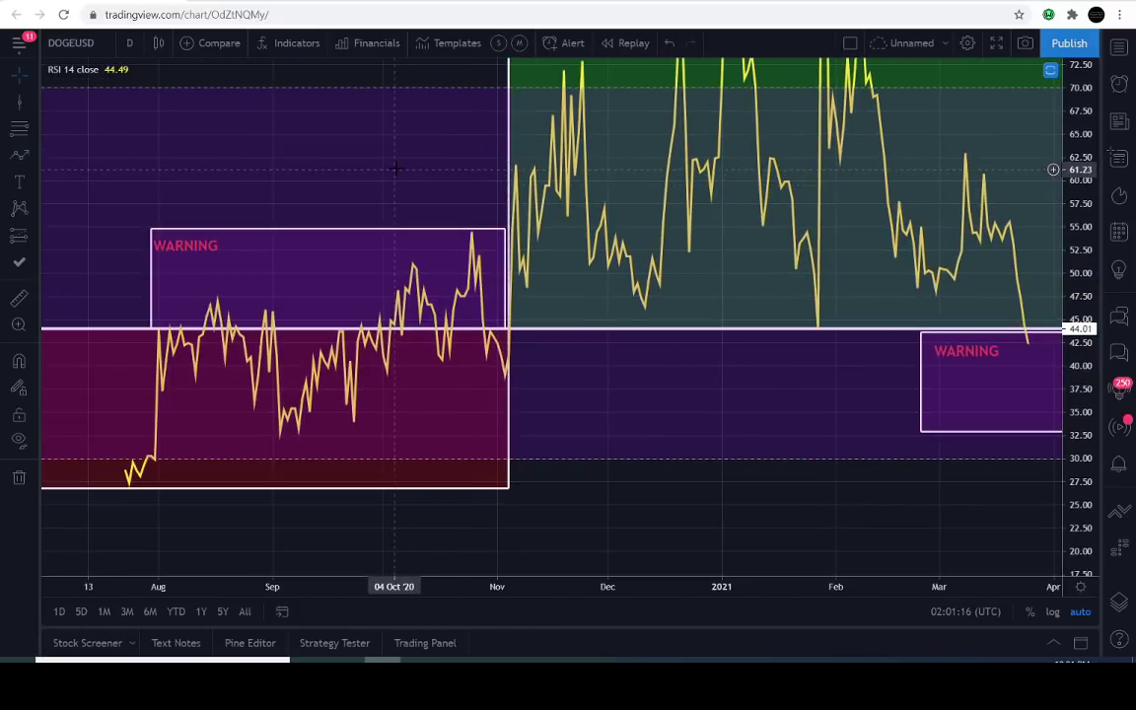
double_click(395, 168)
scroll(421, 187, down, 3)
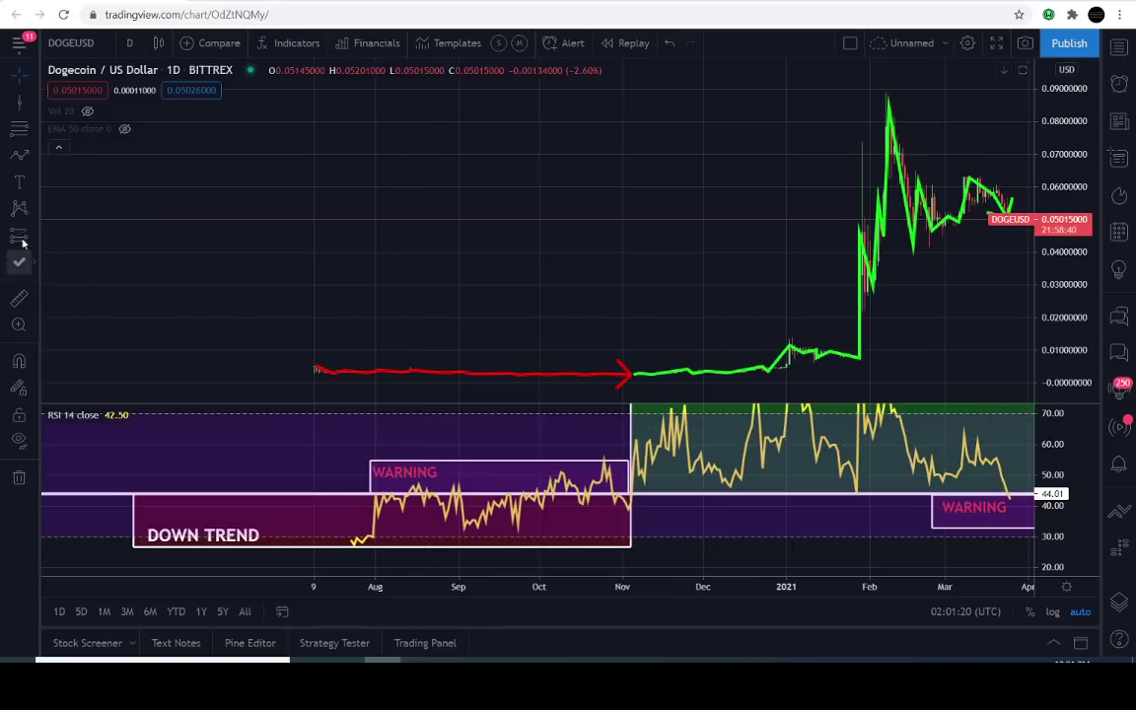
Step: Trace a temporary zigzag path along the RSI from 04 Aug '20 to 12 Nov '20, crossing the 44.01 line, and discard it
click(18, 159)
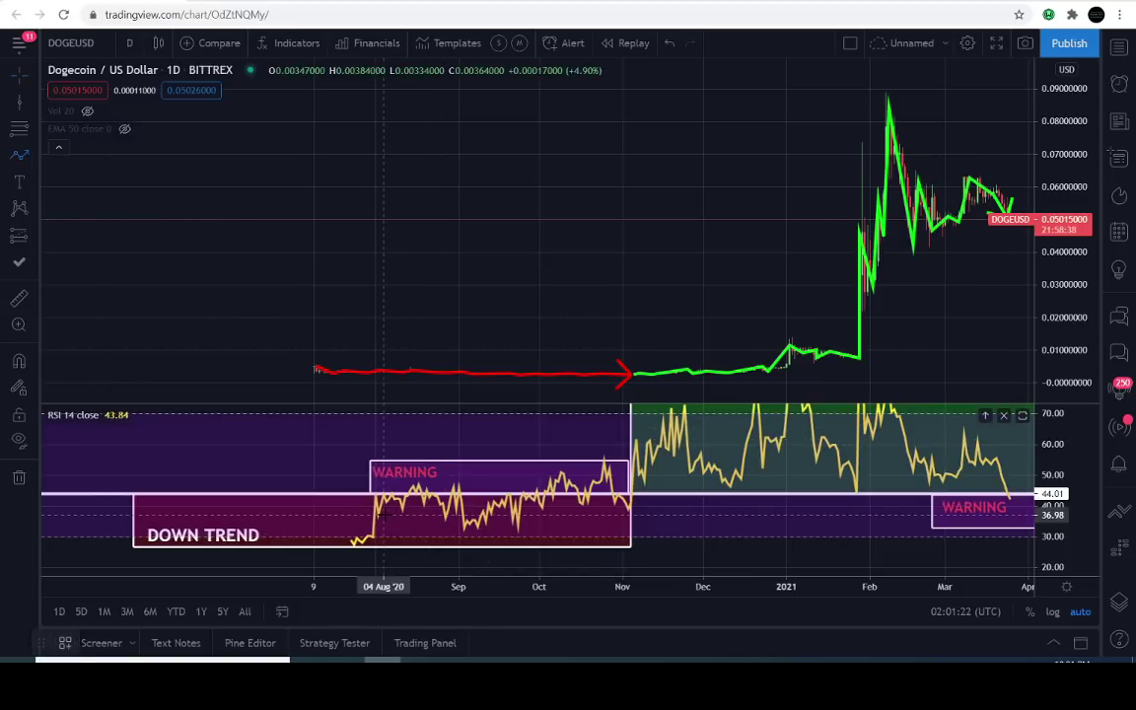
click(384, 515)
click(405, 476)
click(416, 509)
click(424, 477)
click(437, 513)
click(453, 482)
click(464, 512)
click(477, 484)
click(495, 515)
click(507, 499)
click(525, 527)
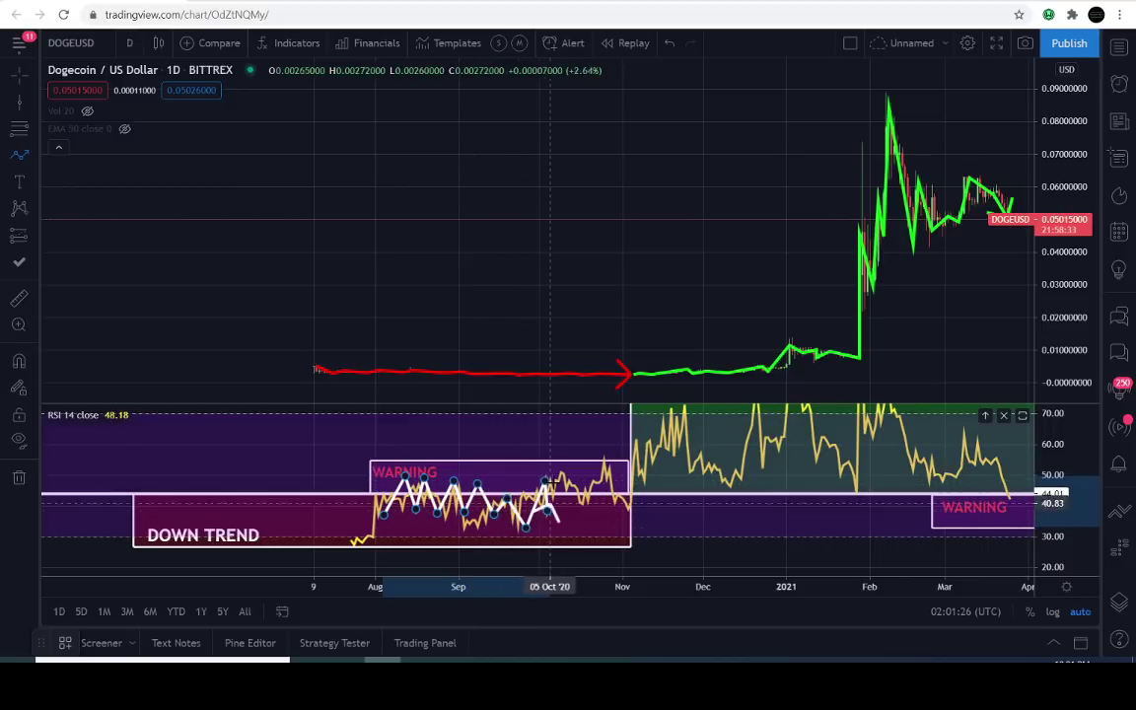
click(561, 505)
click(580, 470)
click(591, 503)
click(607, 446)
click(626, 516)
click(633, 445)
click(647, 485)
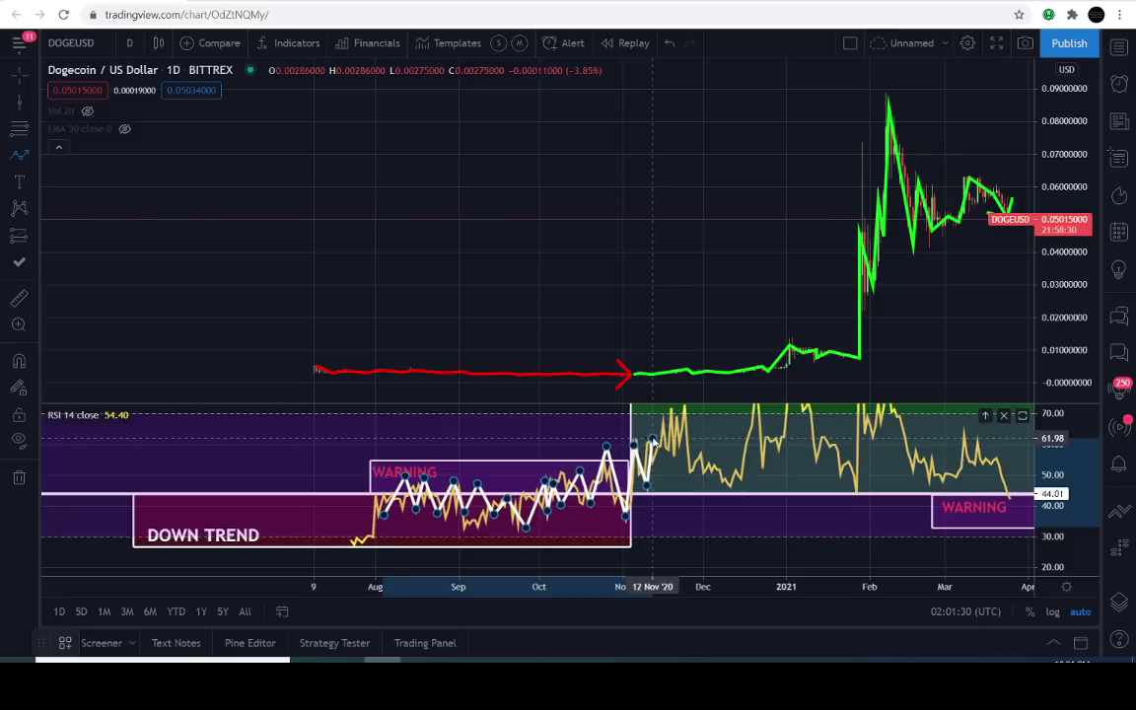
key(Escape)
Step: Draw a temporary rising arrow above the price from early November 2020 to 12 Jan '21 and discard it
drag(657, 353, 673, 350)
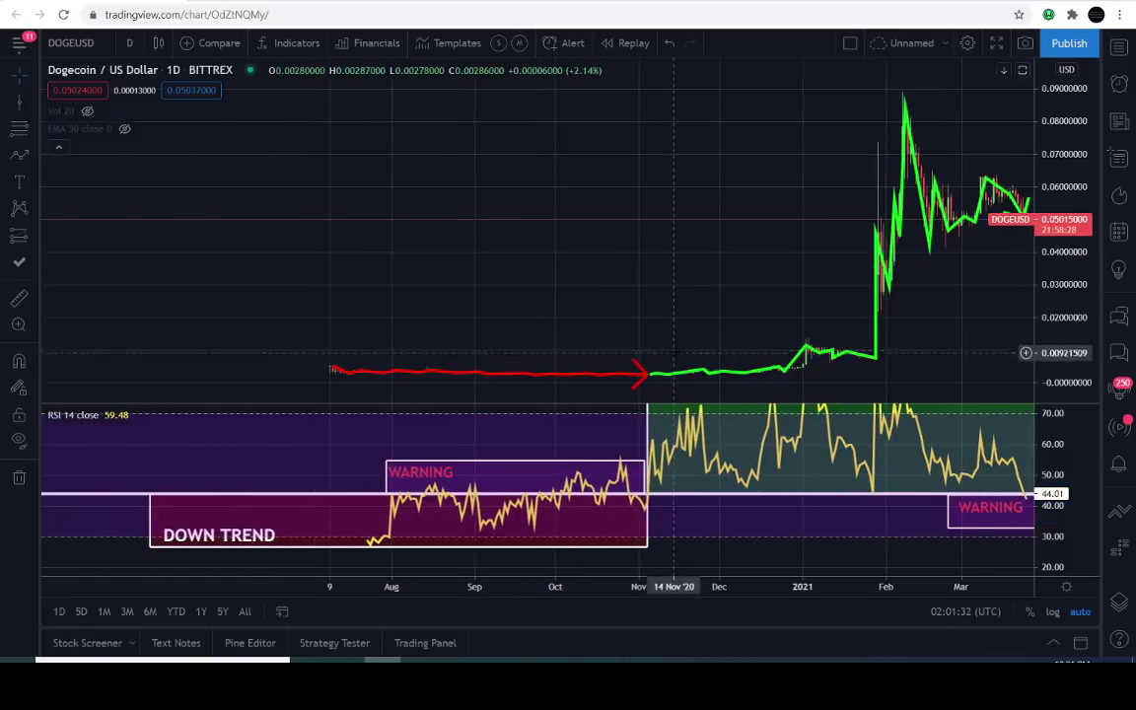
click(24, 155)
click(658, 268)
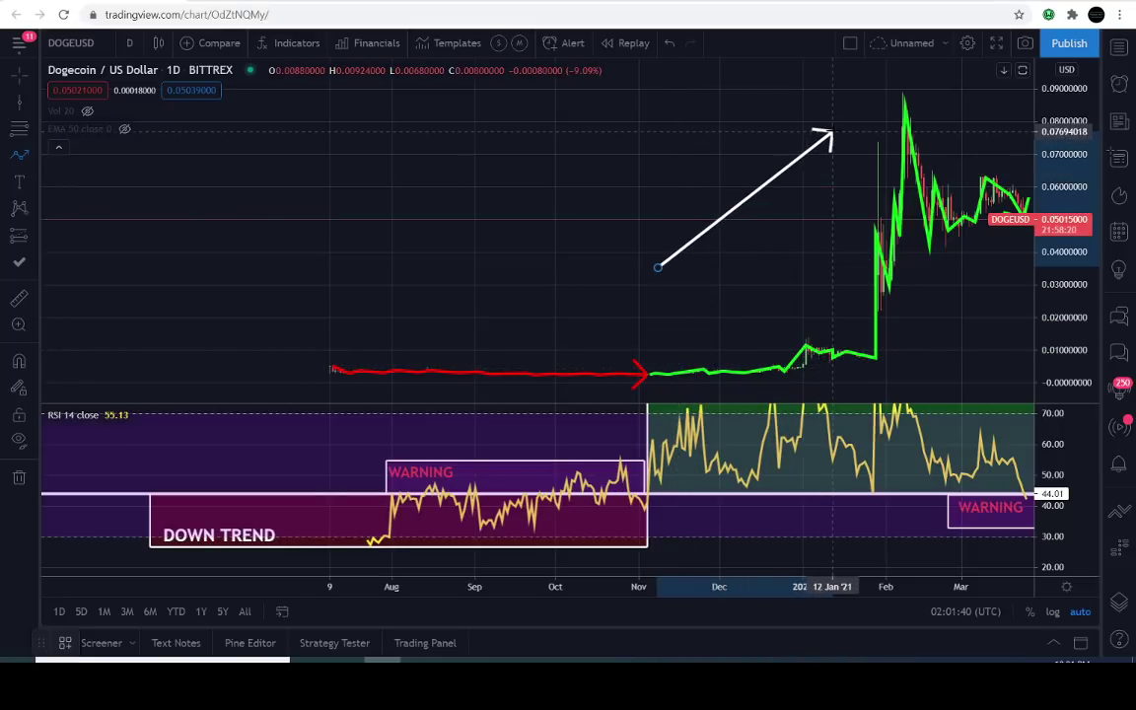
key(Escape)
Step: Maximize the RSI pane and circle the August to November 2020 WARNING zone with the brush
drag(599, 424, 500, 441)
double_click(470, 436)
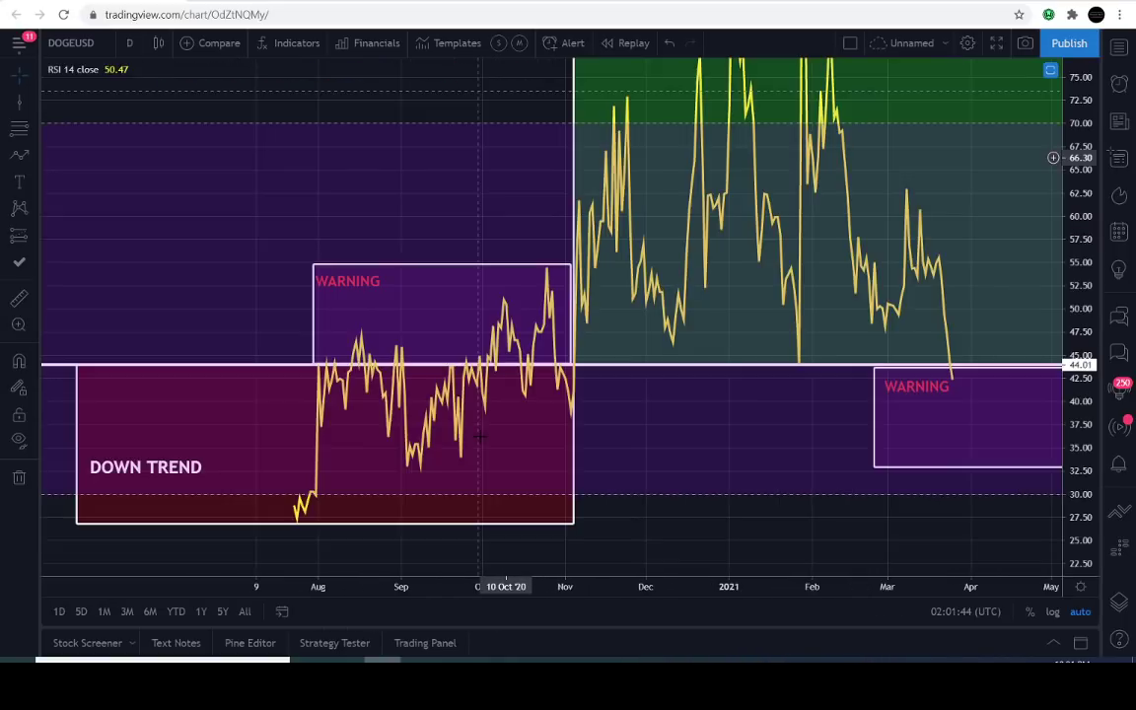
drag(411, 226, 404, 226)
click(33, 161)
click(76, 453)
click(453, 251)
mouse_move(303, 252)
mouse_down()
mouse_move(266, 325)
mouse_move(482, 368)
mouse_move(550, 292)
mouse_move(460, 251)
mouse_up()
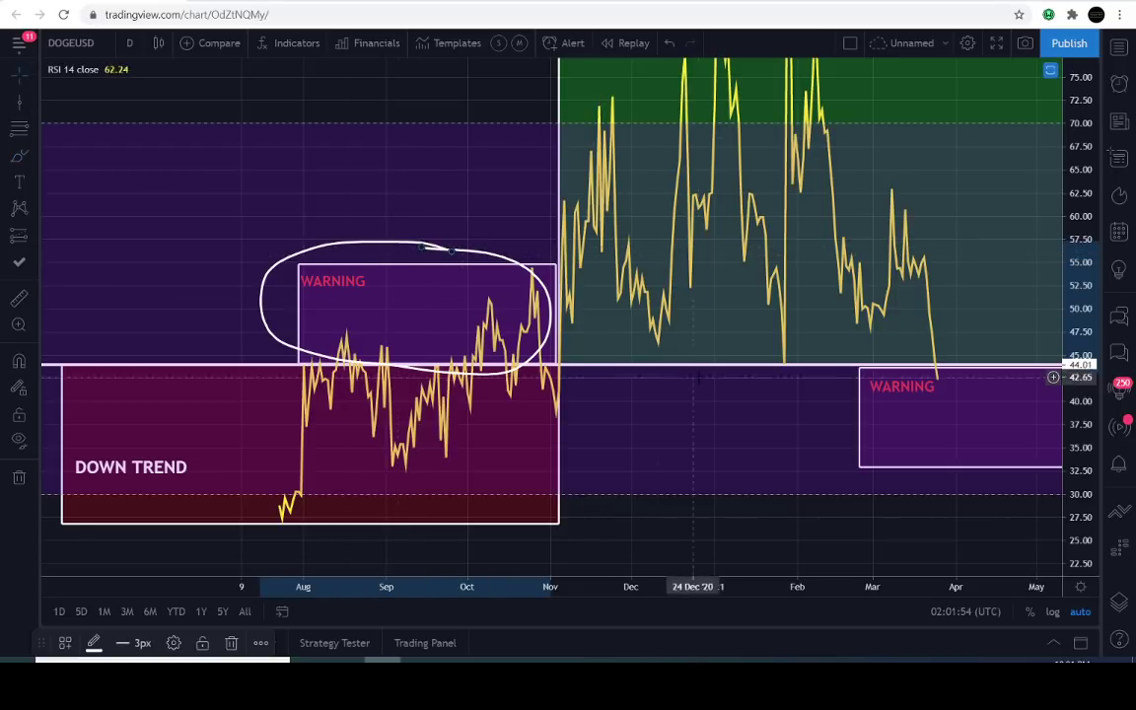
Step: Circle the entire 2021 WARNING box below the 44.01 line with a temporary brush stroke and undo it
drag(691, 376, 527, 360)
scroll(592, 372, up, 4)
scroll(880, 390, up, 5)
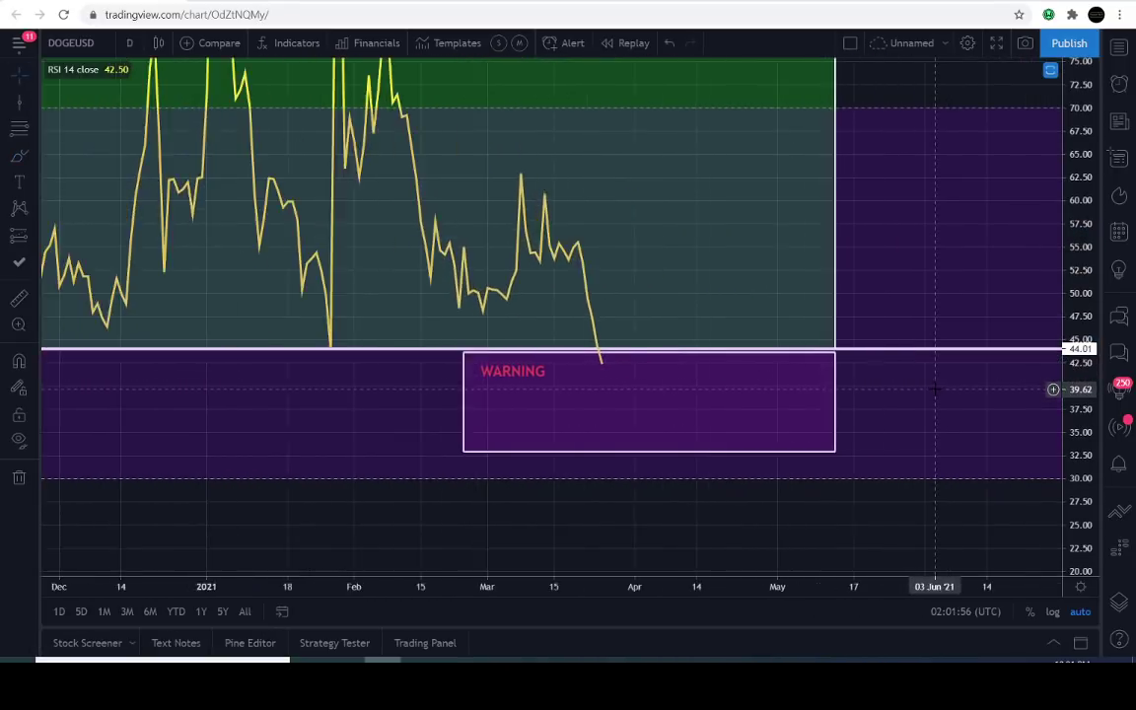
click(19, 155)
mouse_move(619, 345)
mouse_down()
mouse_move(414, 367)
mouse_move(461, 441)
mouse_move(750, 452)
mouse_move(738, 361)
mouse_move(578, 357)
mouse_up()
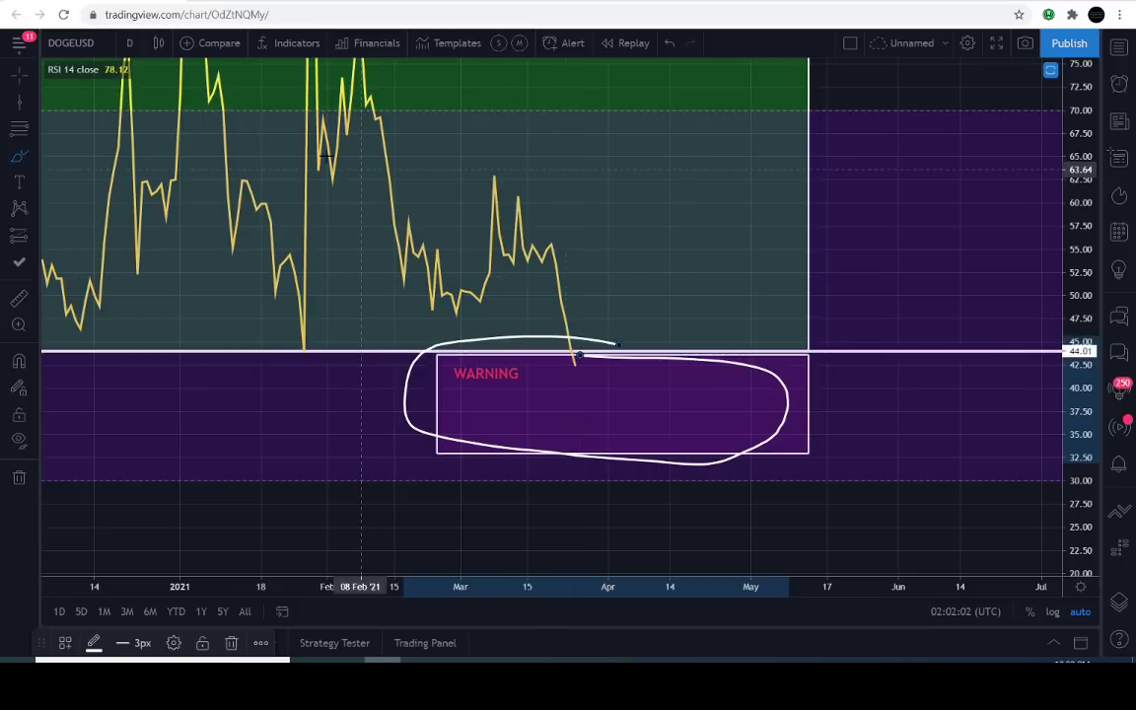
click(669, 43)
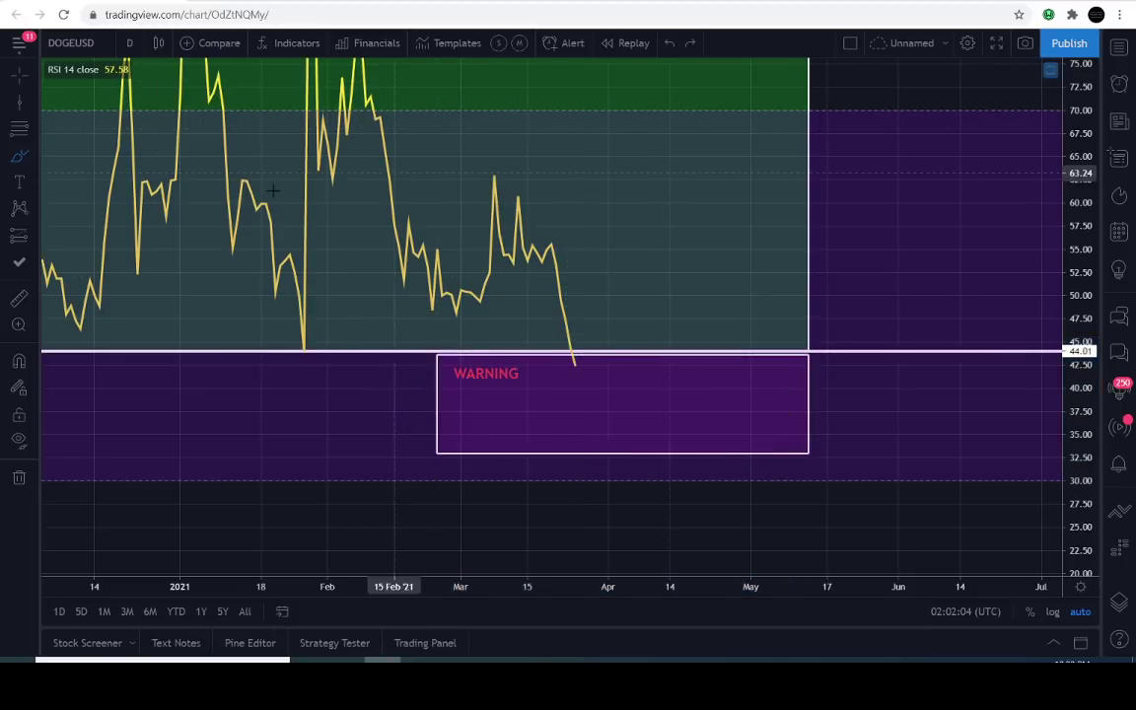
Step: Trace a temporary zigzag path around the 44.01 line from 23 Mar '21 into April 2021 and discard it
click(36, 159)
click(75, 215)
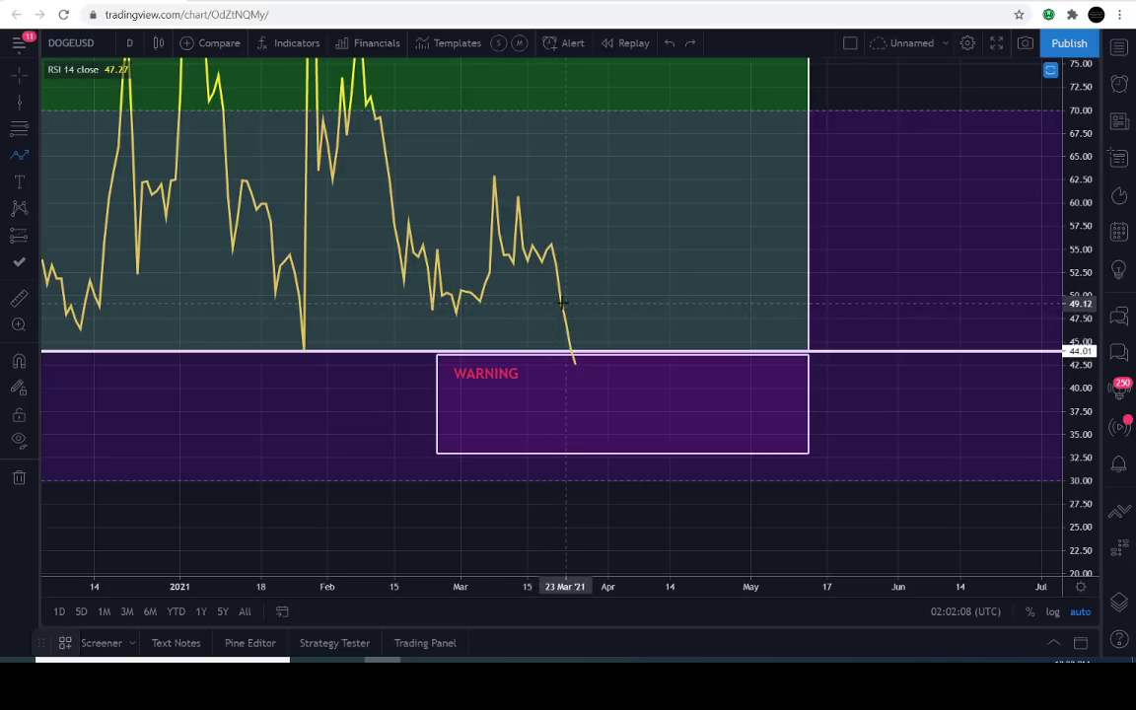
click(583, 385)
click(581, 308)
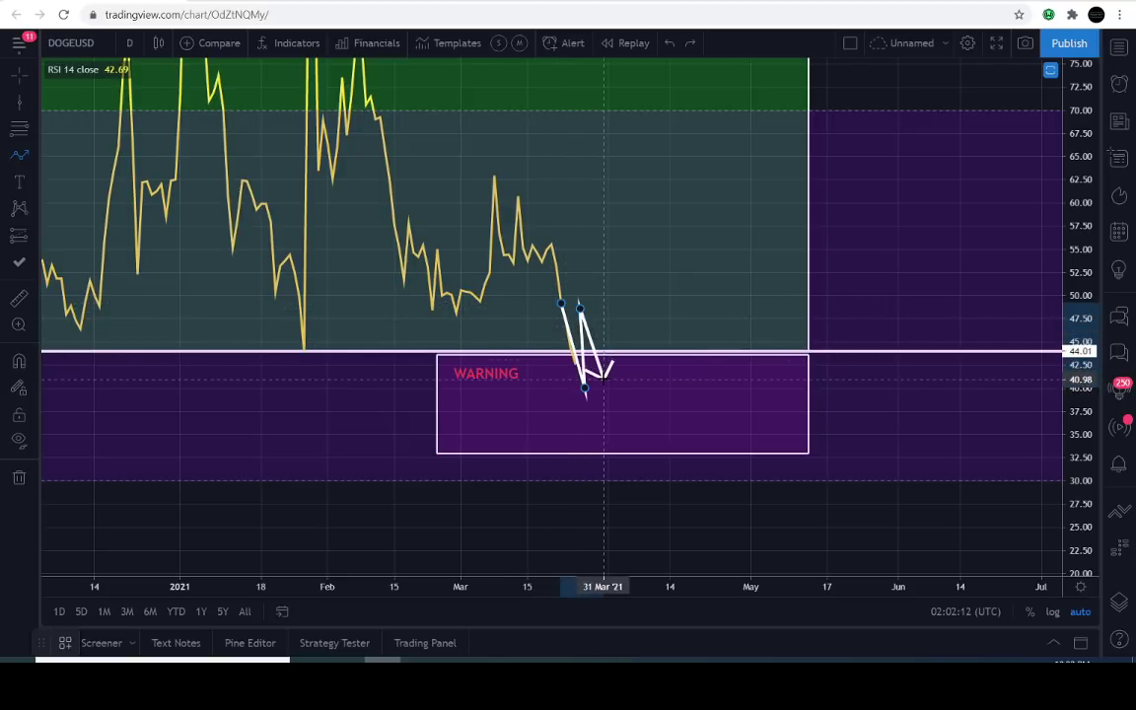
click(608, 304)
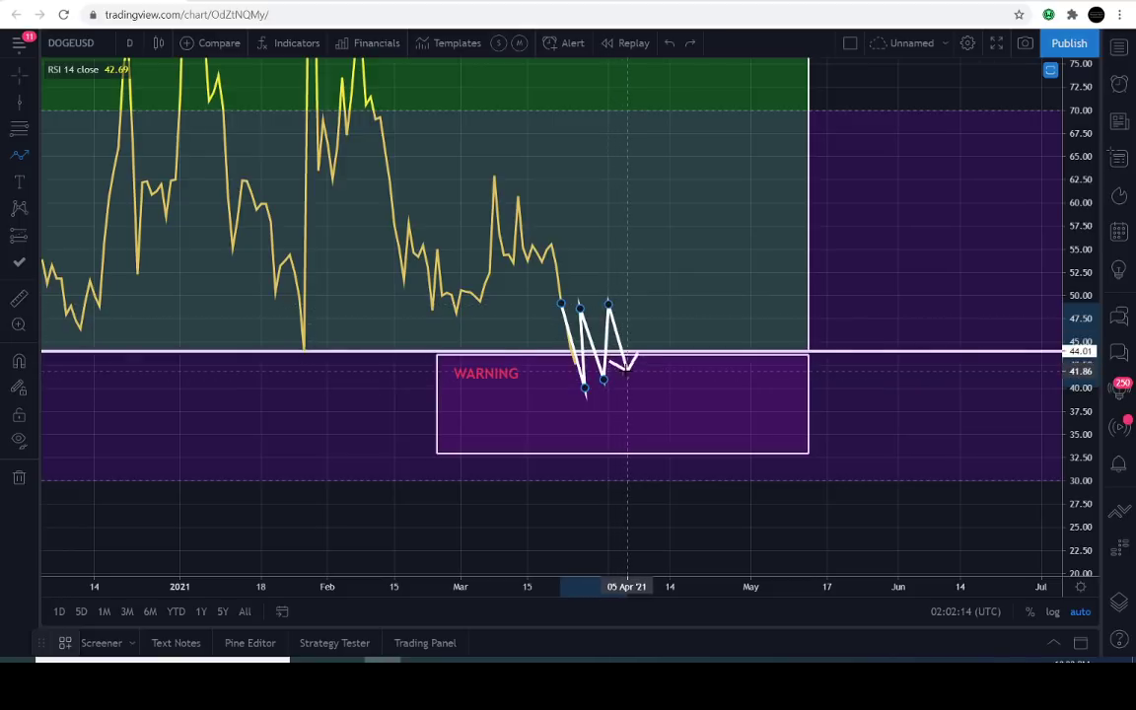
click(660, 323)
key(Escape)
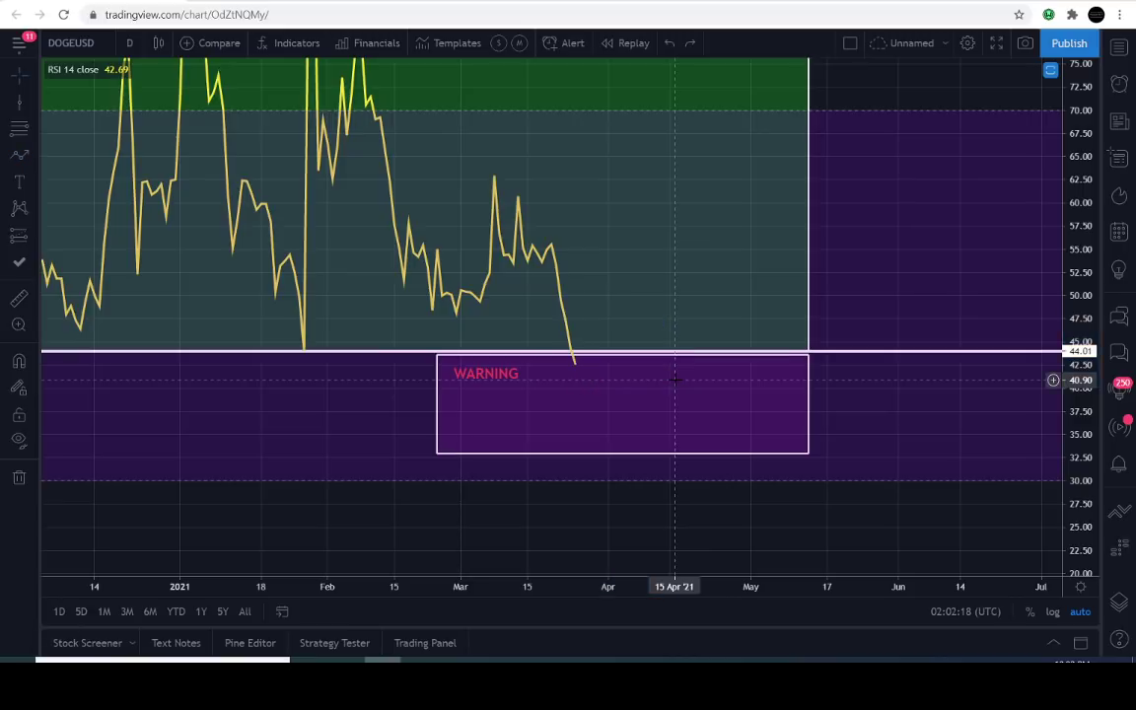
Step: Trace a temporary arrow along the RSI's March 2021 drop through the 44.01 line into the WARNING box and discard it
scroll(672, 378, up, 2)
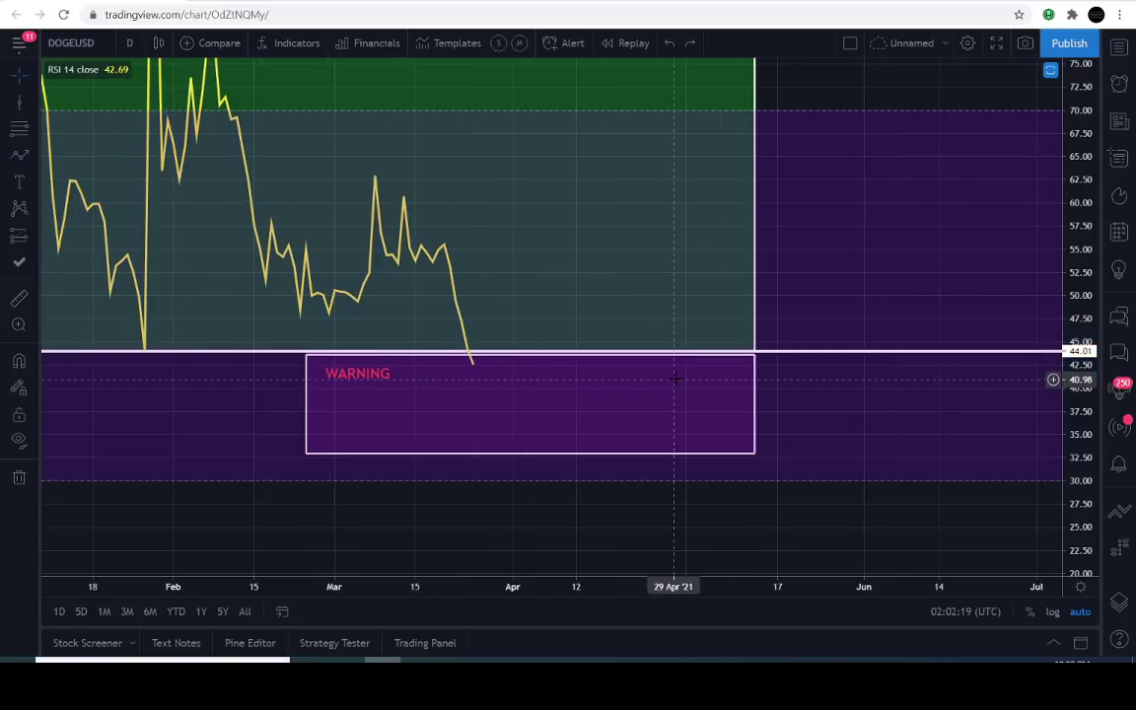
click(21, 158)
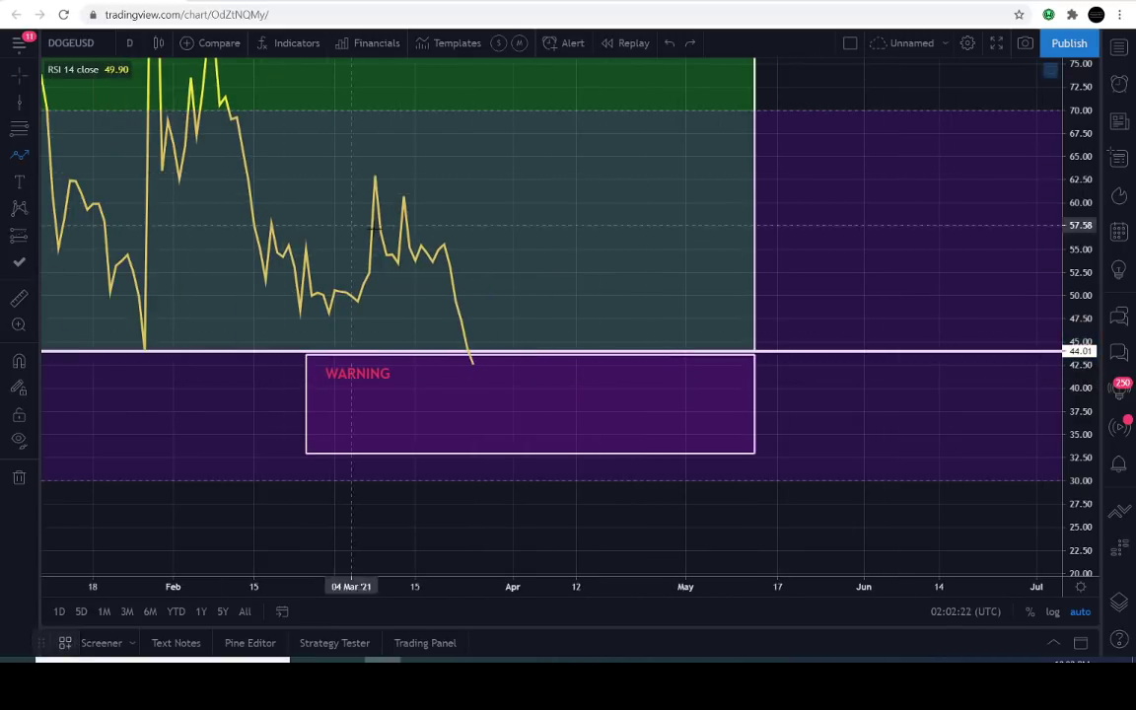
click(456, 292)
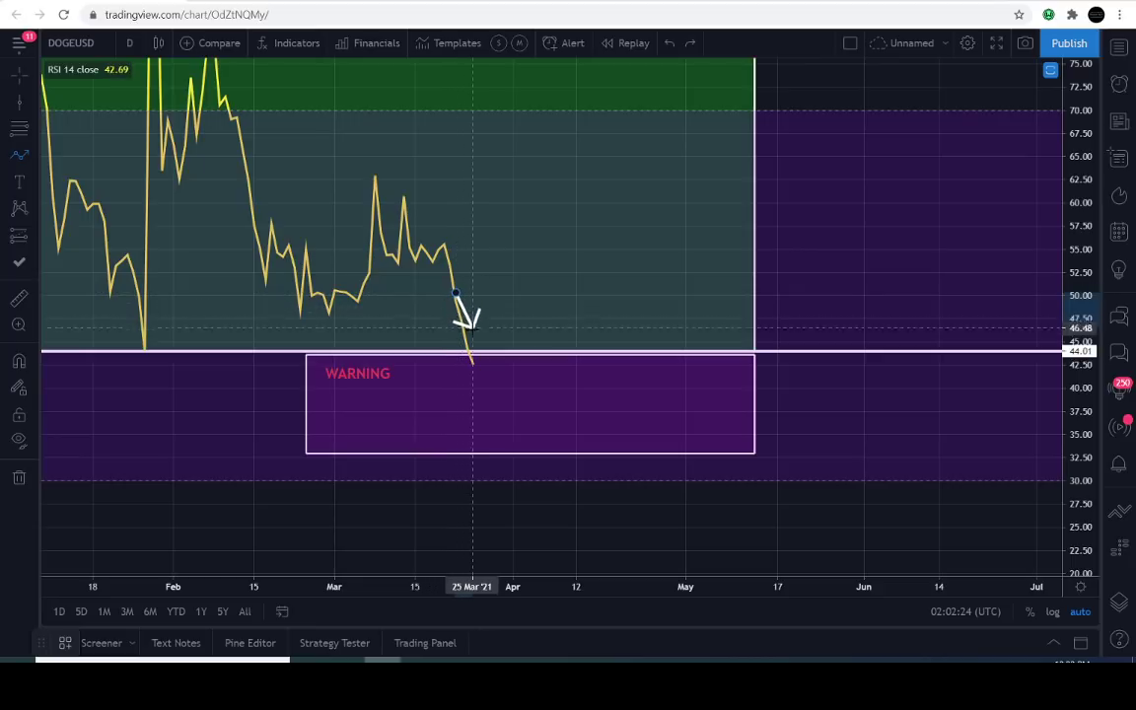
click(474, 370)
Step: Draw a temporary falling arrow from above the 44.01 line into the DOWN TREND zone before August 2020 and discard it
scroll(475, 370, down, 5)
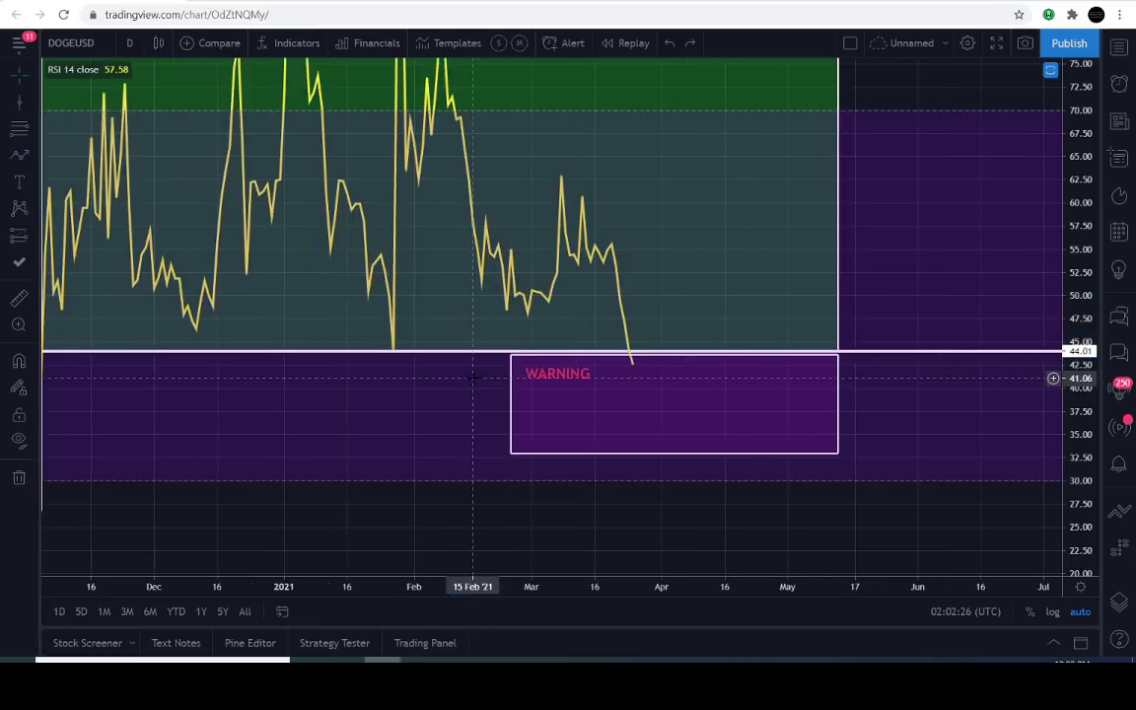
click(19, 158)
click(198, 284)
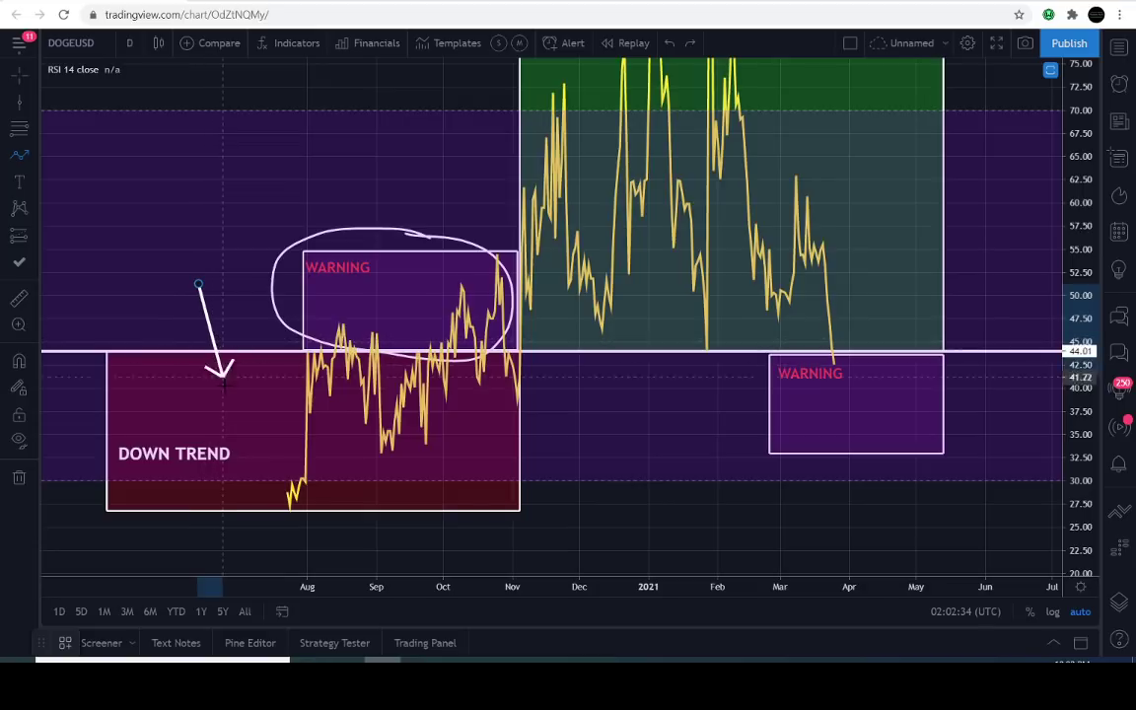
key(Escape)
Step: Trace a temporary zigzag path crossing the 44.01 line repeatedly from late March into June 2021 and discard it
click(22, 156)
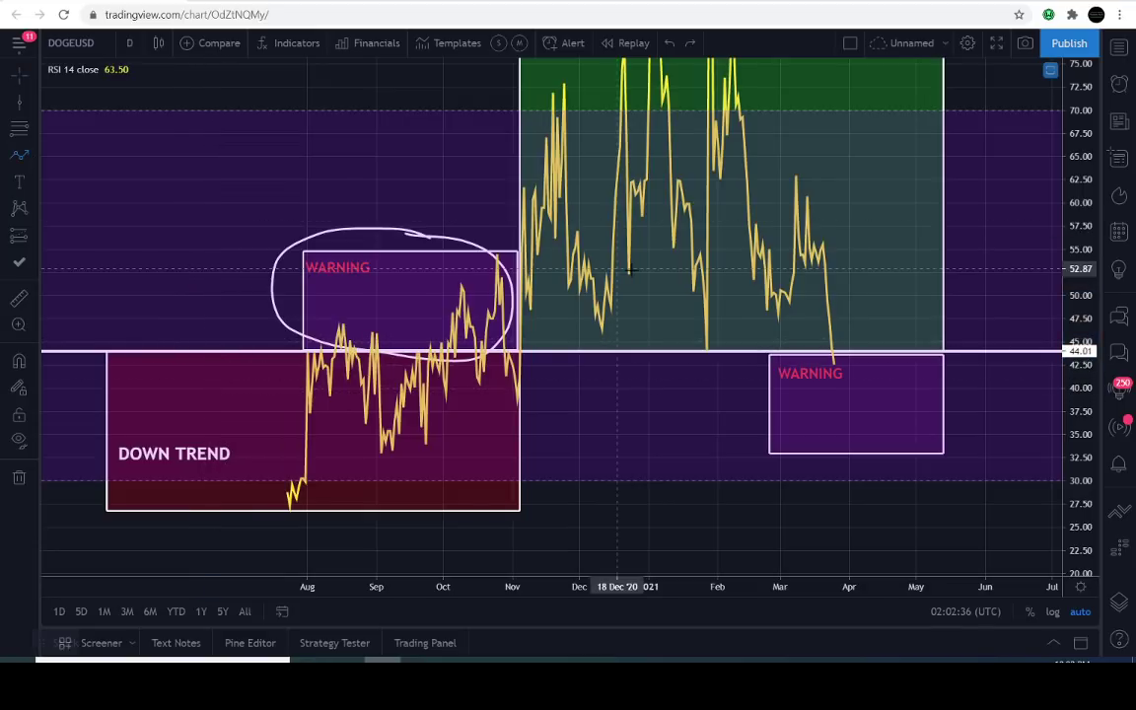
click(821, 322)
click(840, 398)
click(840, 322)
click(861, 407)
click(861, 326)
click(890, 385)
click(894, 327)
click(920, 343)
click(934, 396)
click(942, 322)
click(959, 332)
click(955, 384)
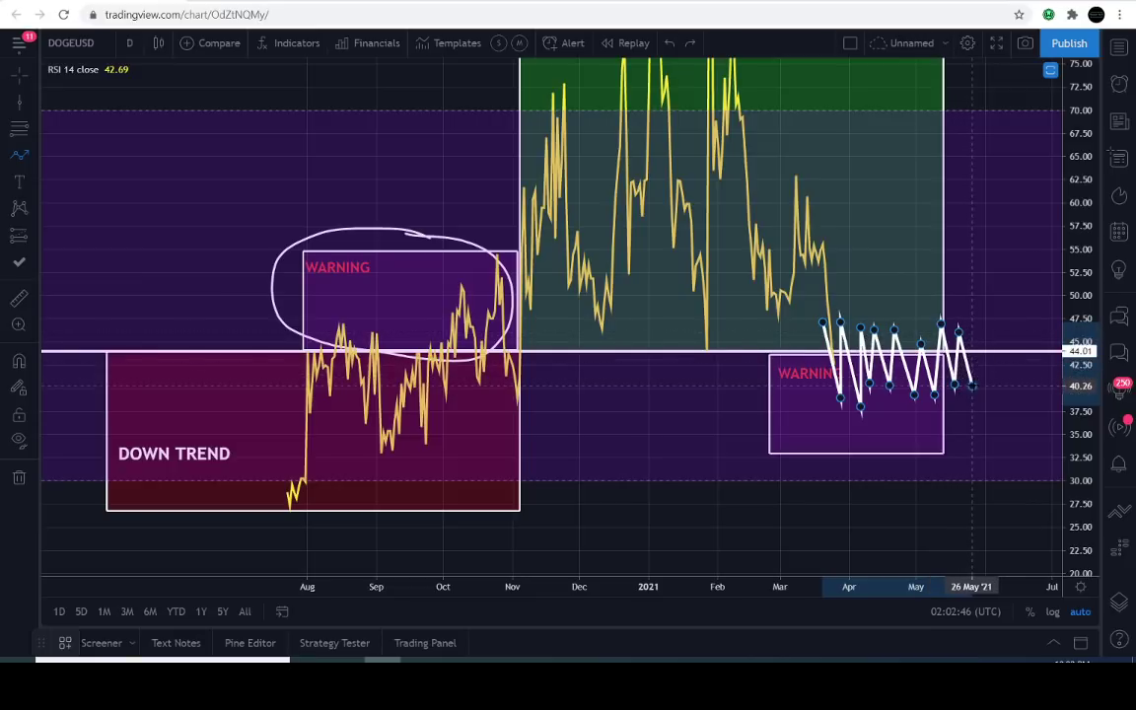
click(988, 350)
click(1002, 404)
click(1017, 344)
click(1026, 405)
key(Escape)
Step: Compress the RSI's vertical scale and restore the Dogecoin price pane above it
drag(988, 322, 914, 334)
drag(1091, 250, 1085, 327)
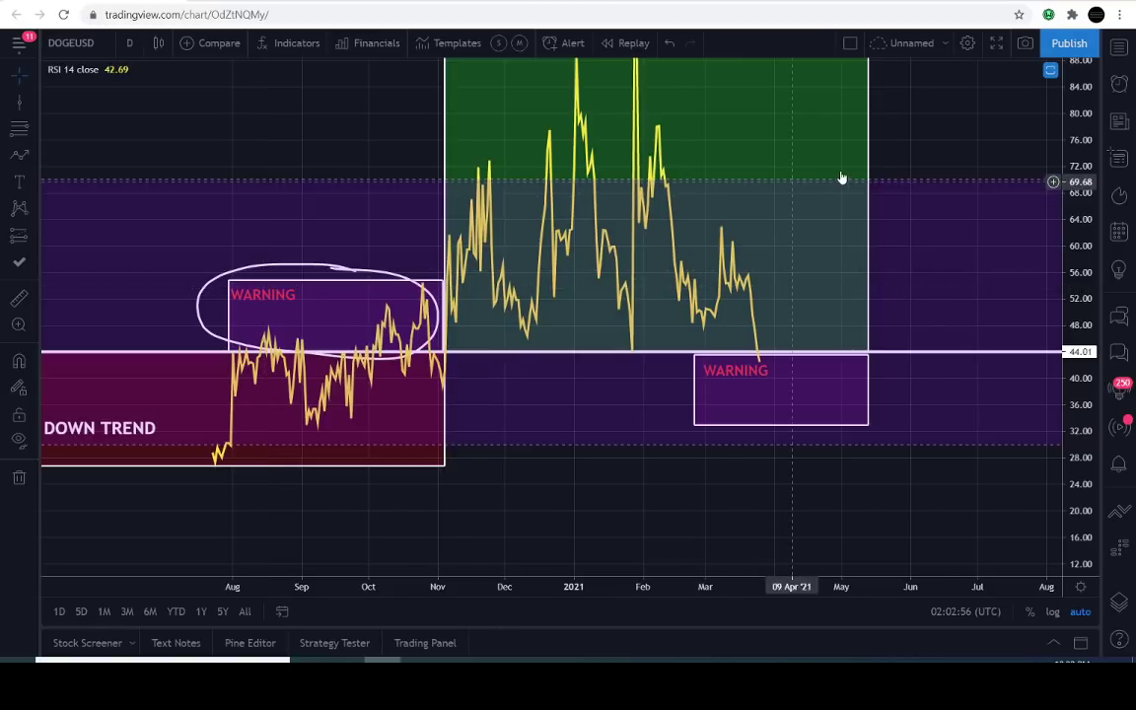
double_click(927, 158)
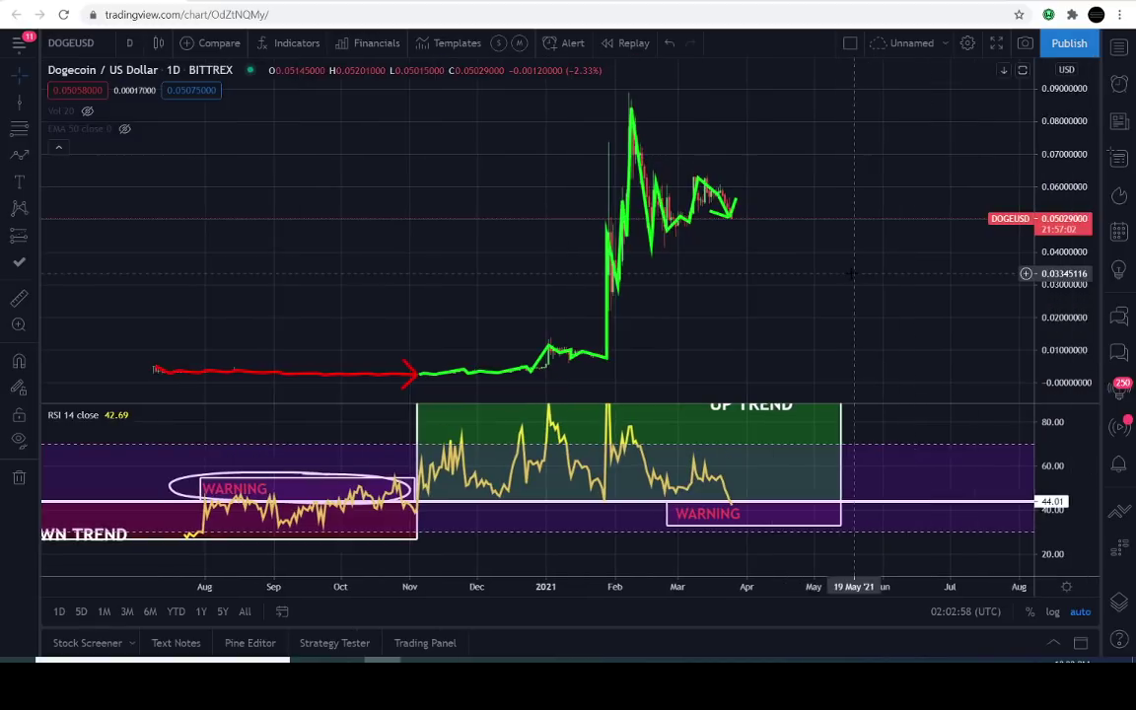
click(19, 155)
mouse_move(368, 198)
mouse_down()
mouse_move(469, 347)
mouse_move(489, 355)
mouse_move(558, 276)
mouse_move(599, 173)
mouse_up()
key(Escape)
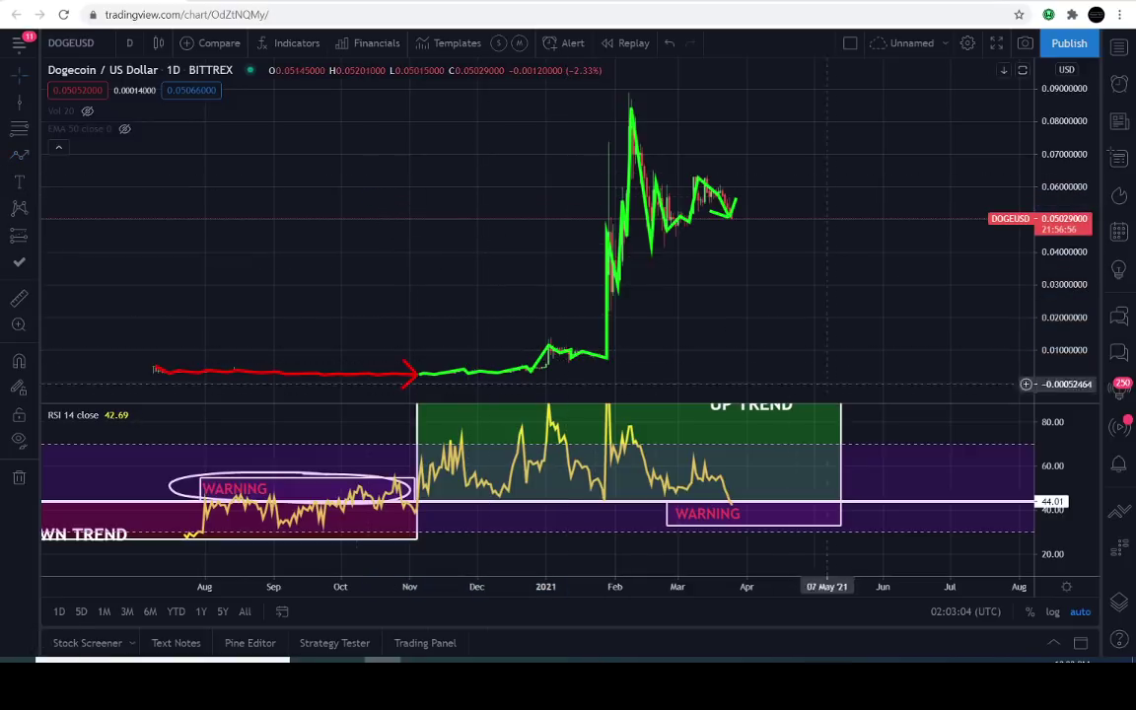
Step: Maximize the RSI pane with the whole UP TREND zone in view and move the UP TREND label further inside its upper-right corner
double_click(927, 416)
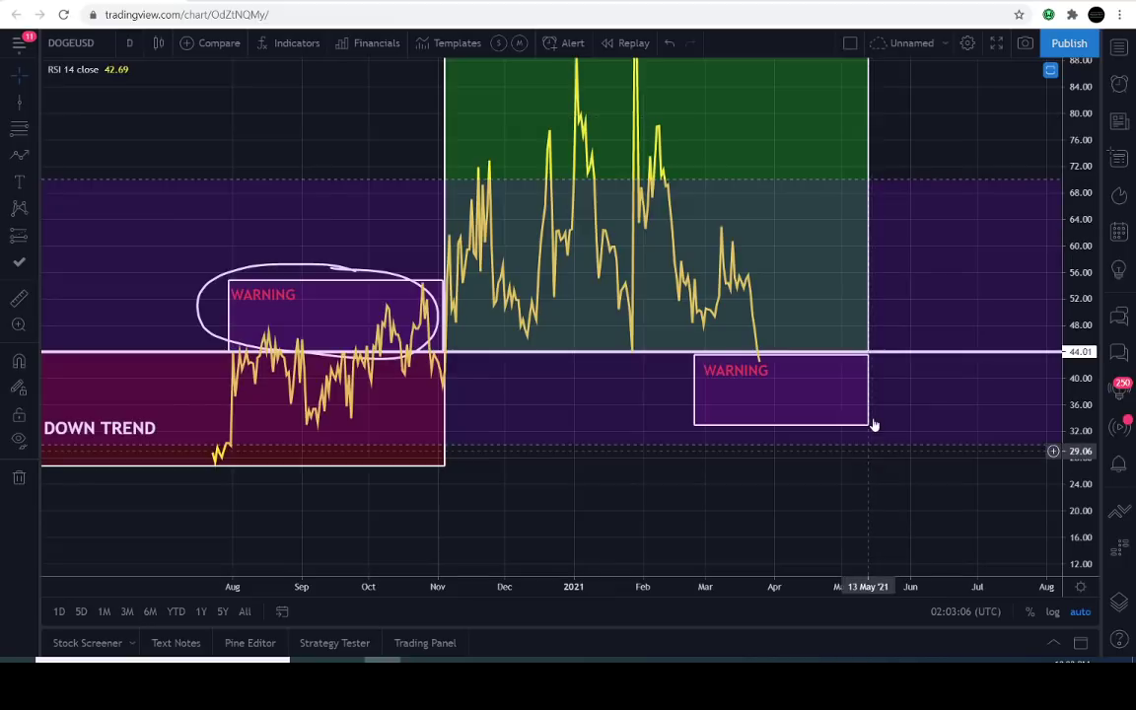
drag(1082, 196, 1079, 333)
drag(1078, 276, 1076, 345)
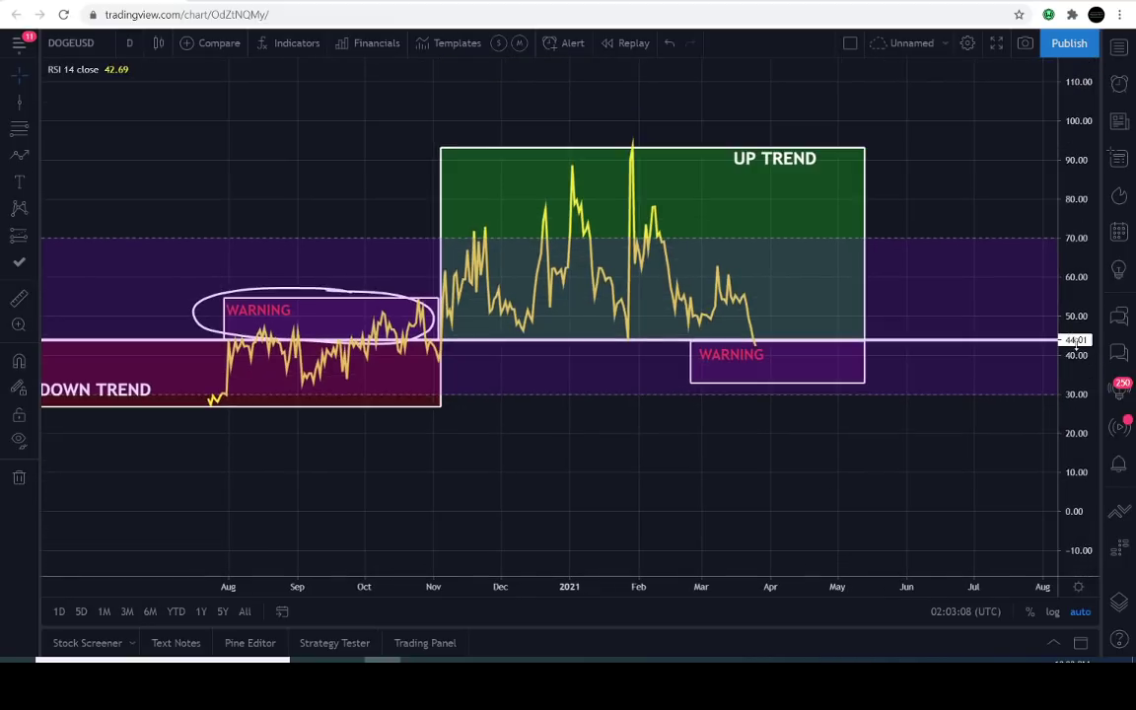
drag(780, 158, 801, 167)
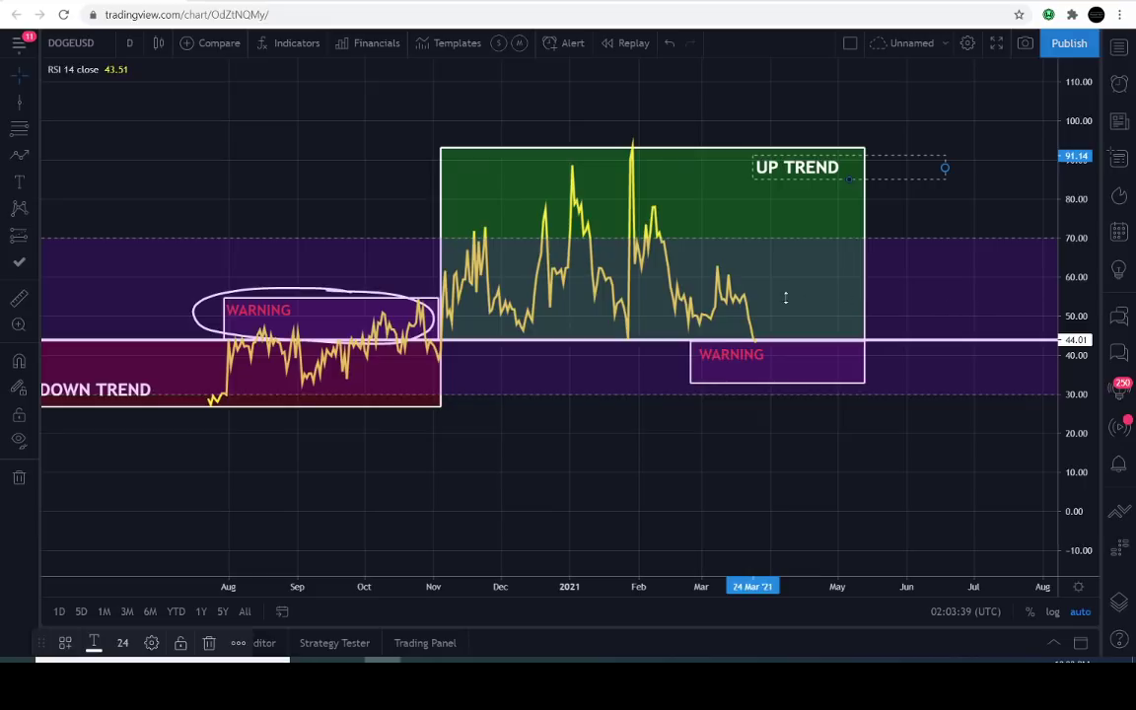
Step: Show the watchlist beside the chart, narrow it to widen the chart, and centre the RSI trend zones in the remaining space
key(alt+w)
drag(749, 297, 736, 297)
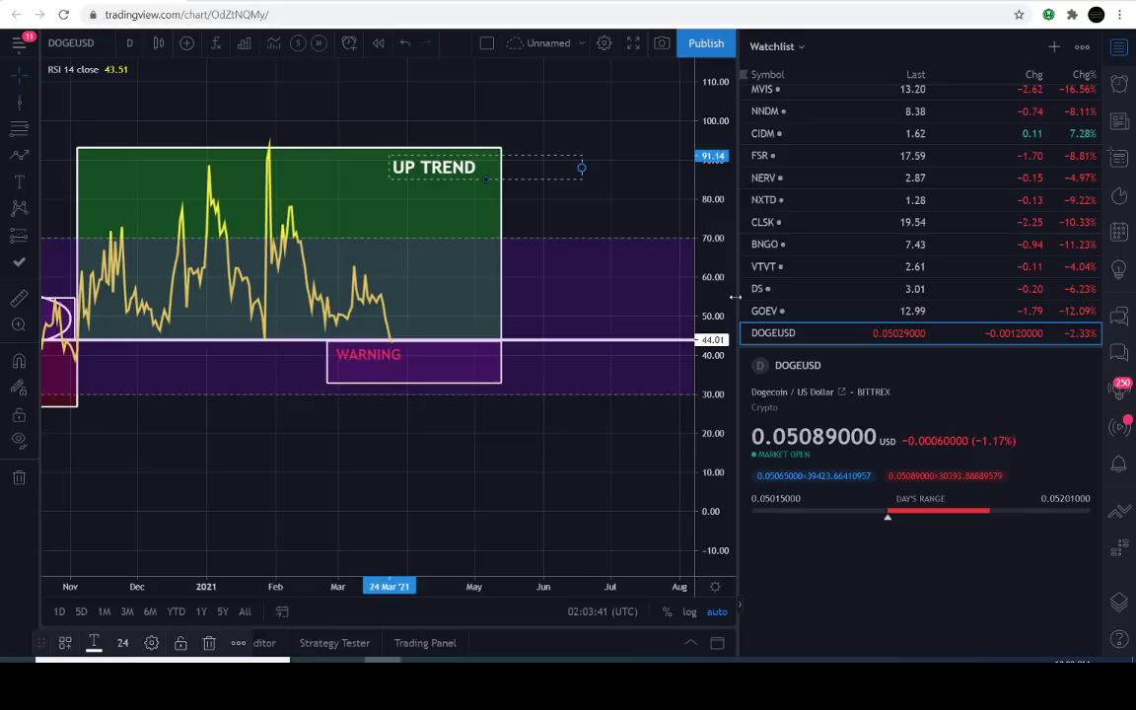
drag(368, 448, 472, 436)
scroll(470, 434, down, 1)
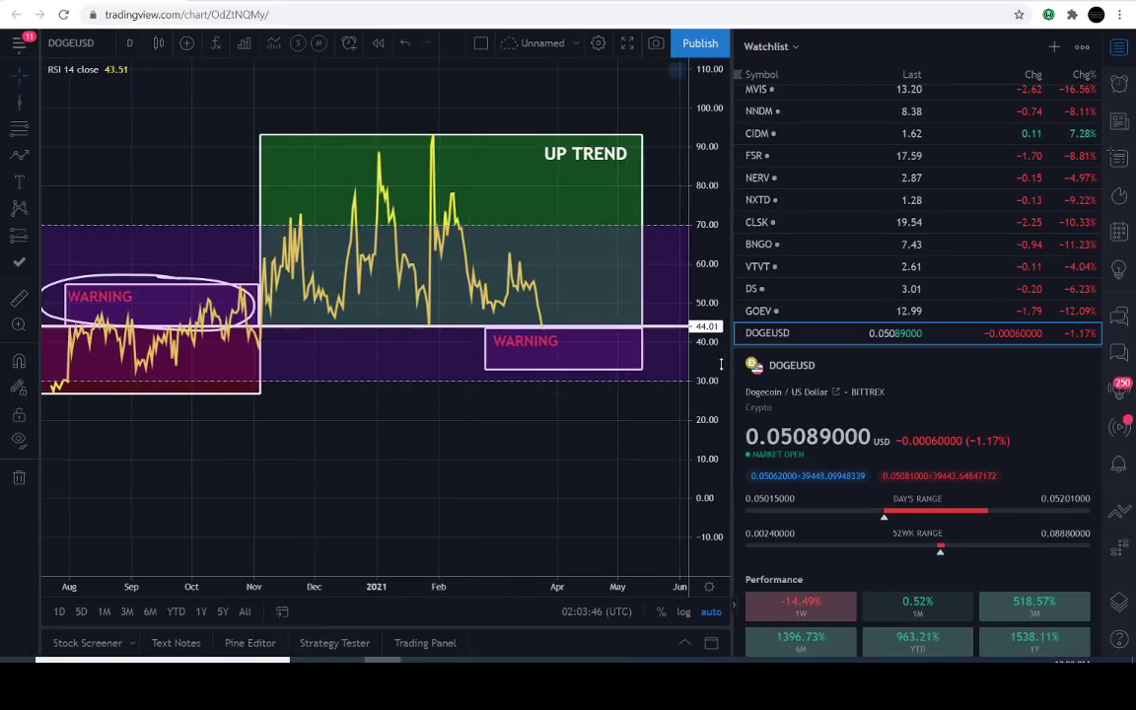
drag(733, 366, 800, 366)
drag(563, 444, 504, 464)
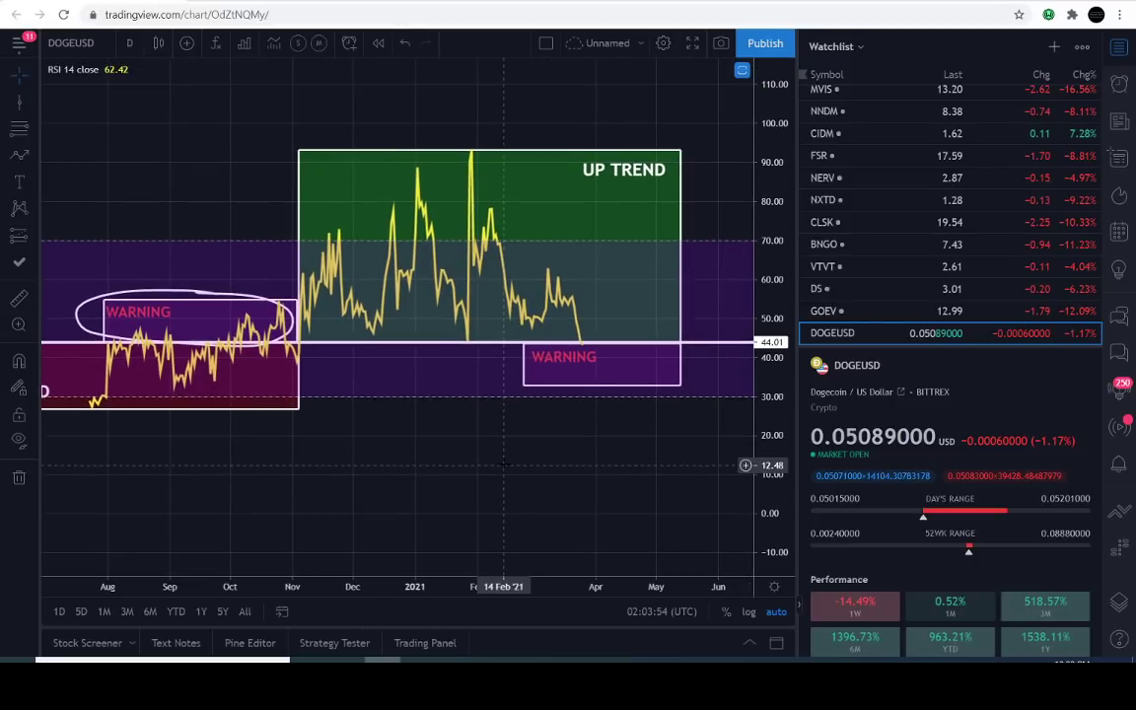